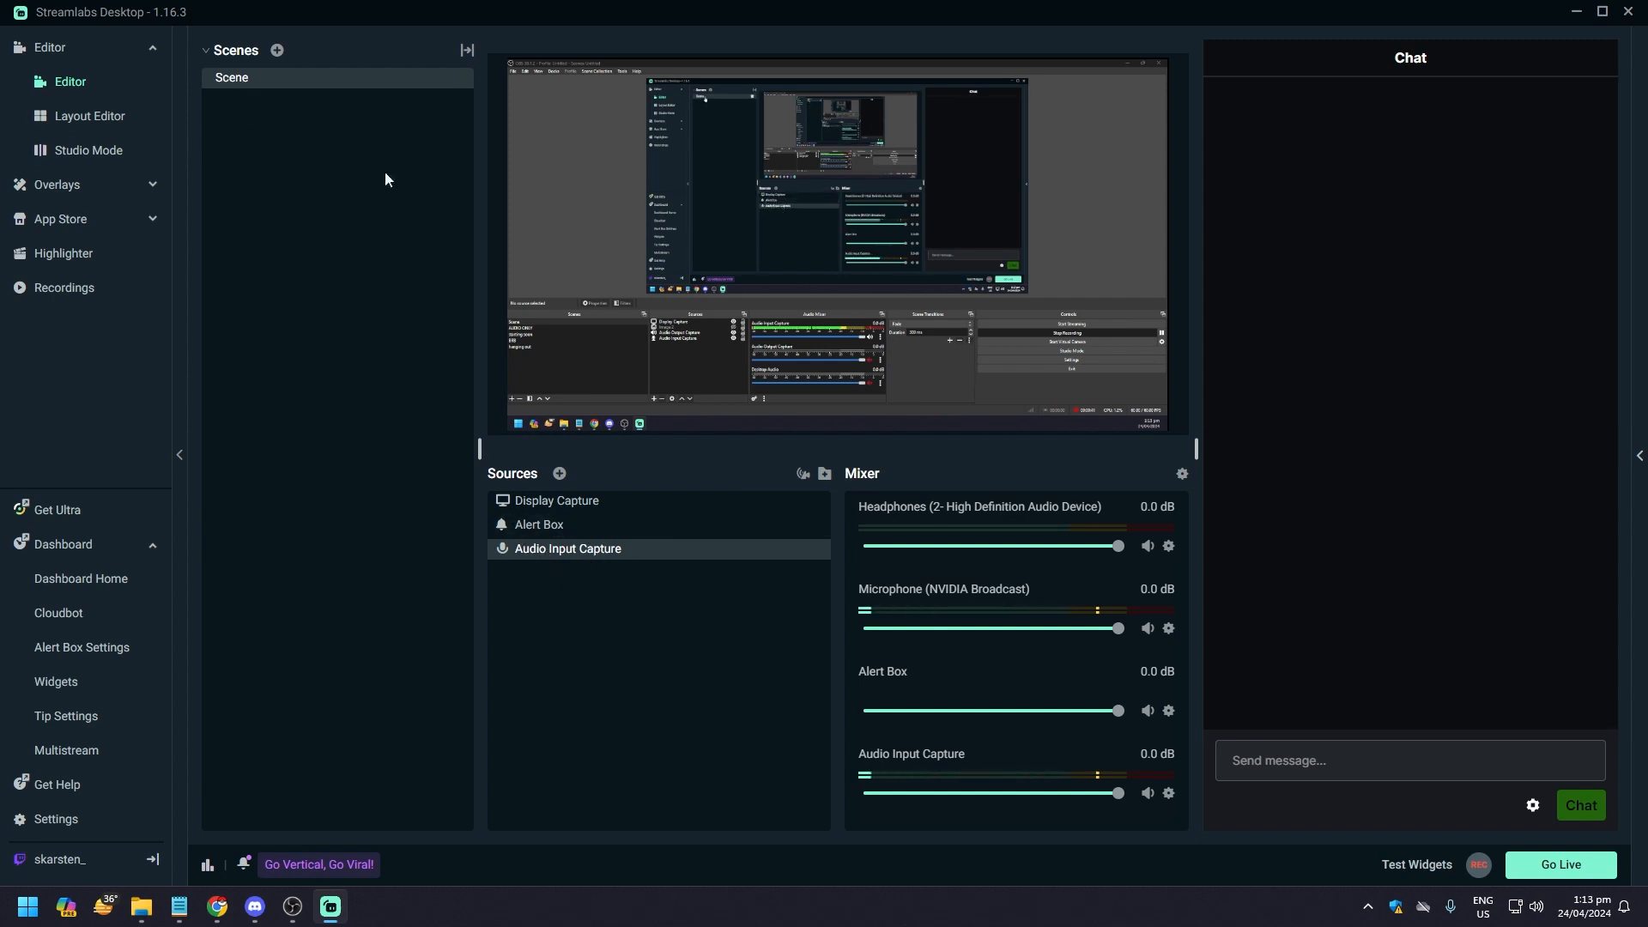
Step: Add a new general source of the type Audio Output Capture to the scene, keeping the suggested name
left_click(559, 475)
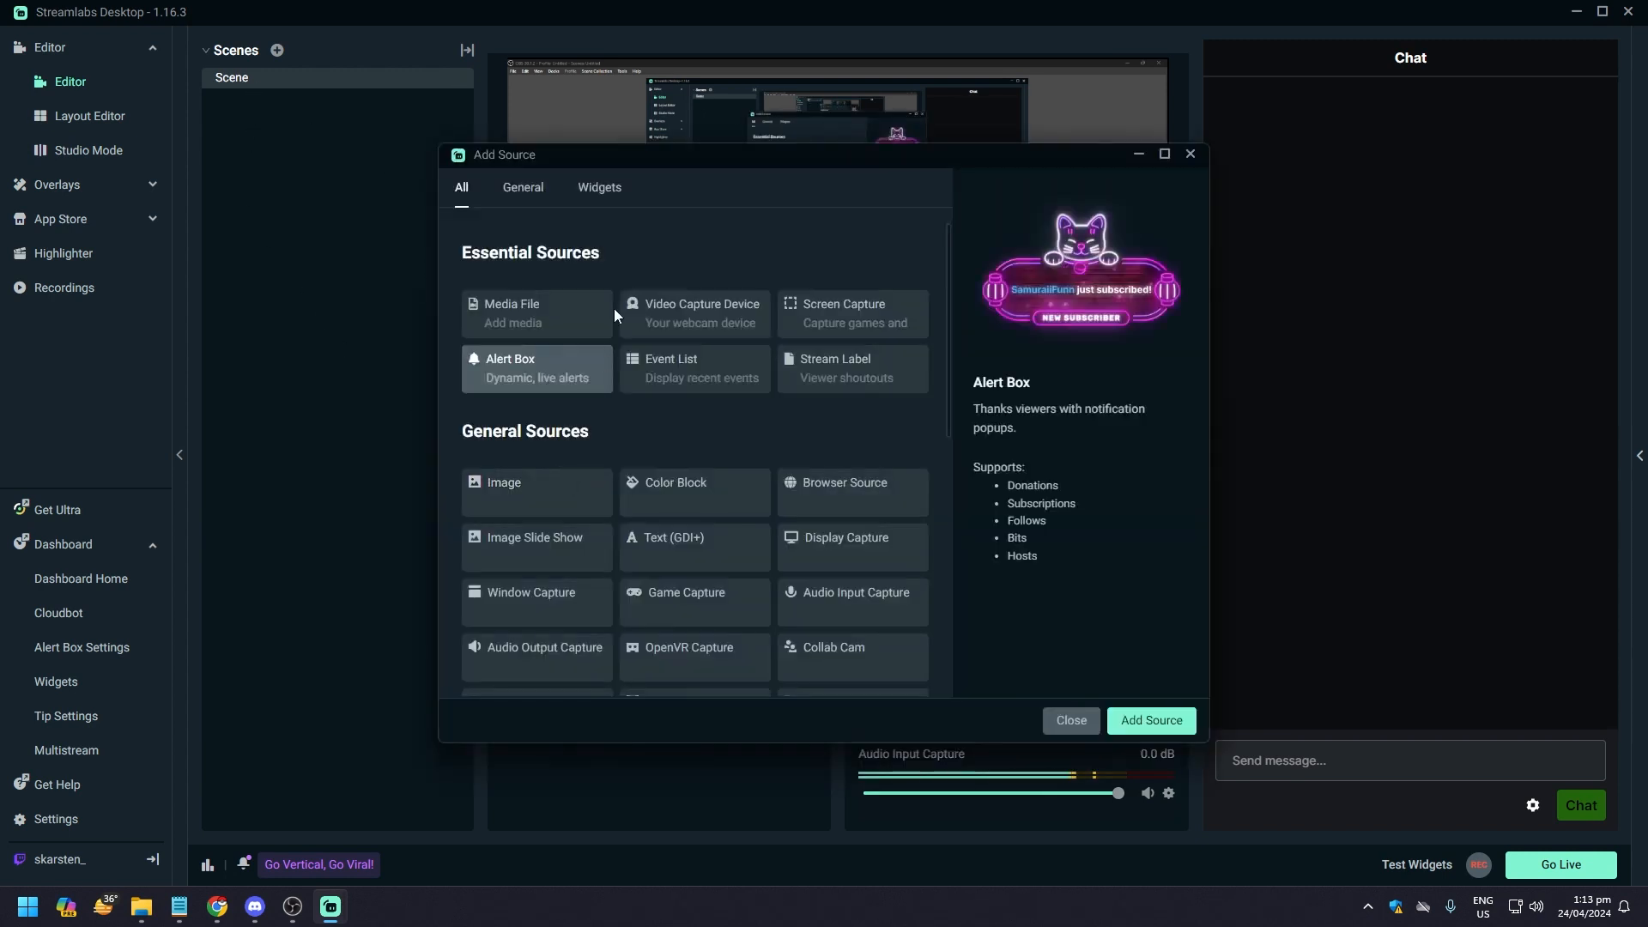
left_click(525, 188)
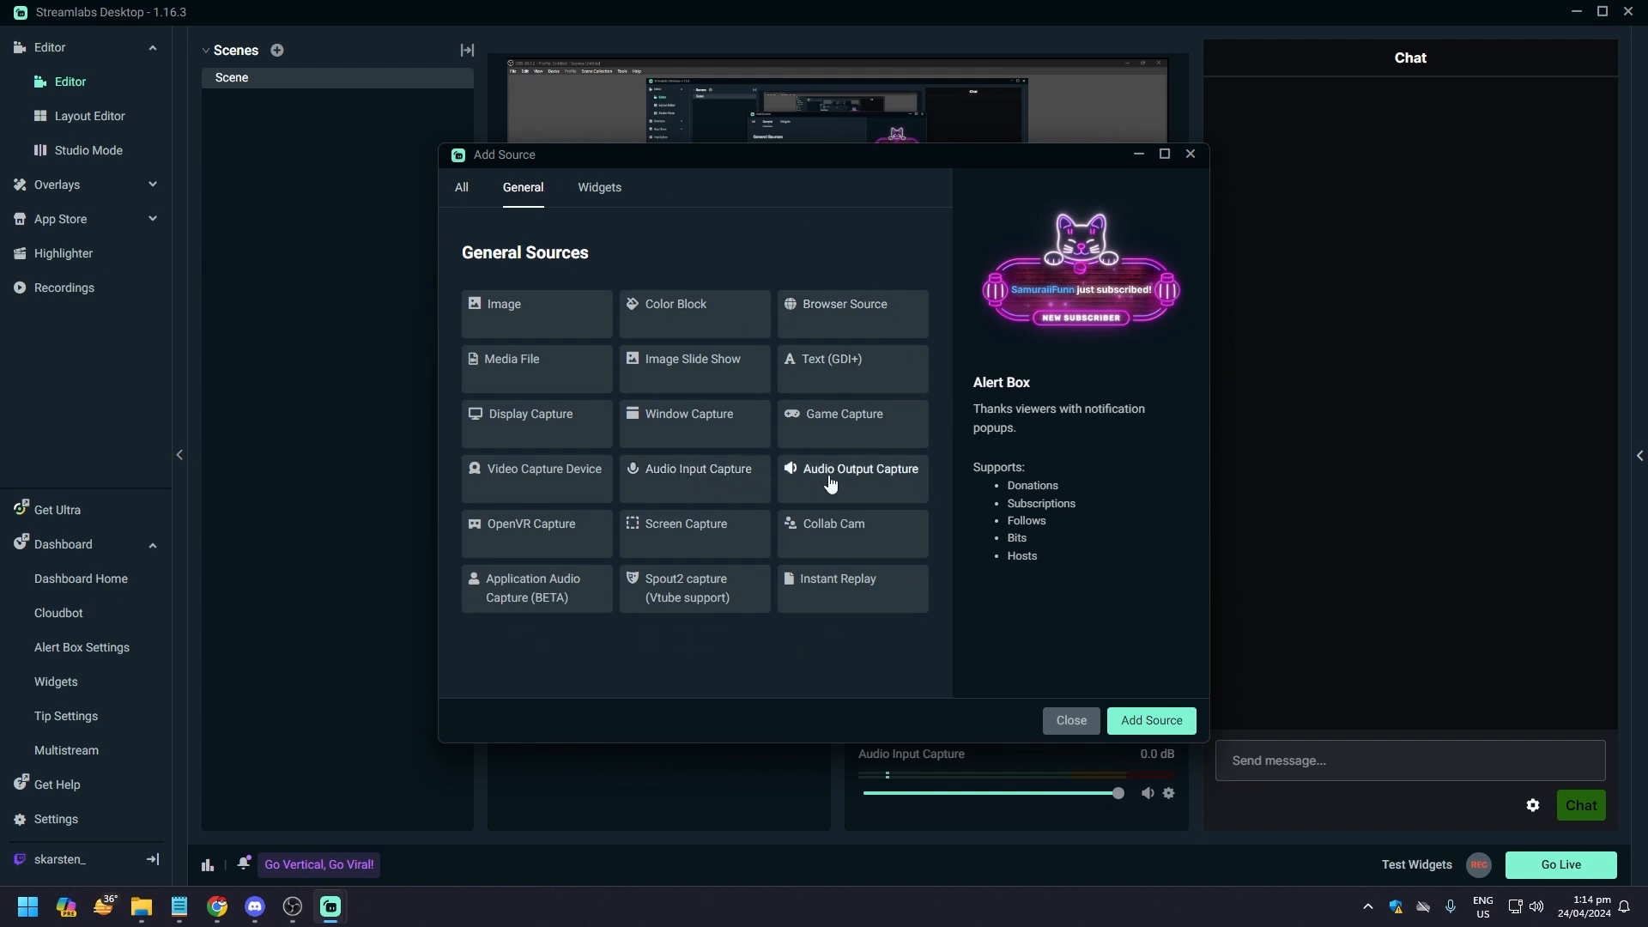
left_click(836, 479)
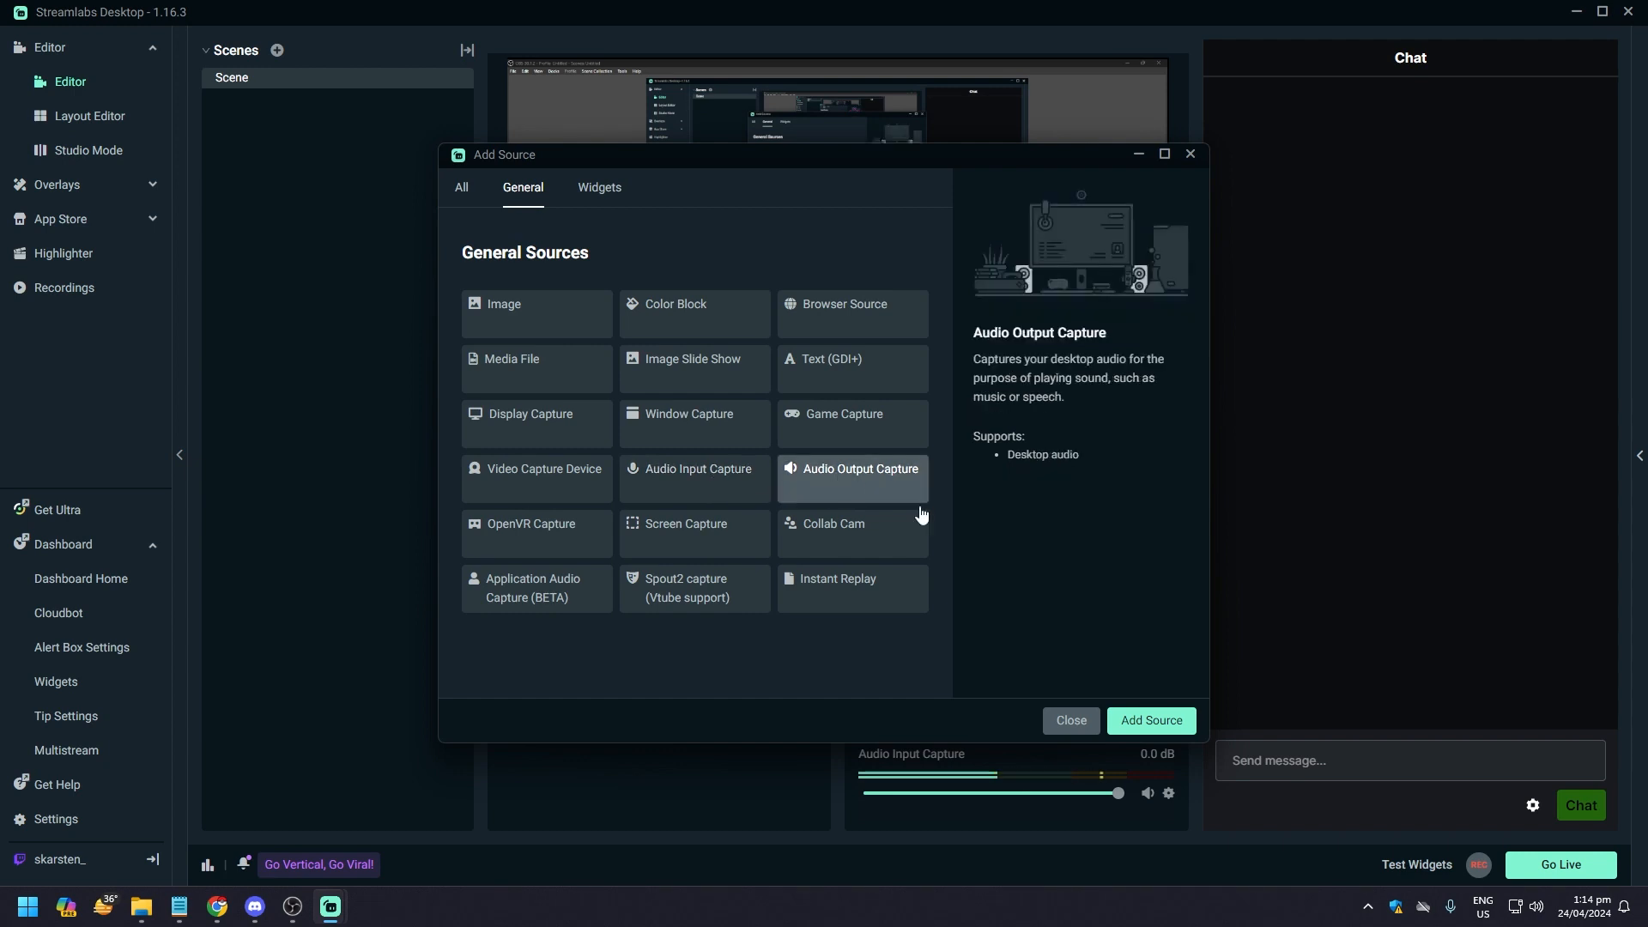
left_click(1154, 721)
left_click(1013, 565)
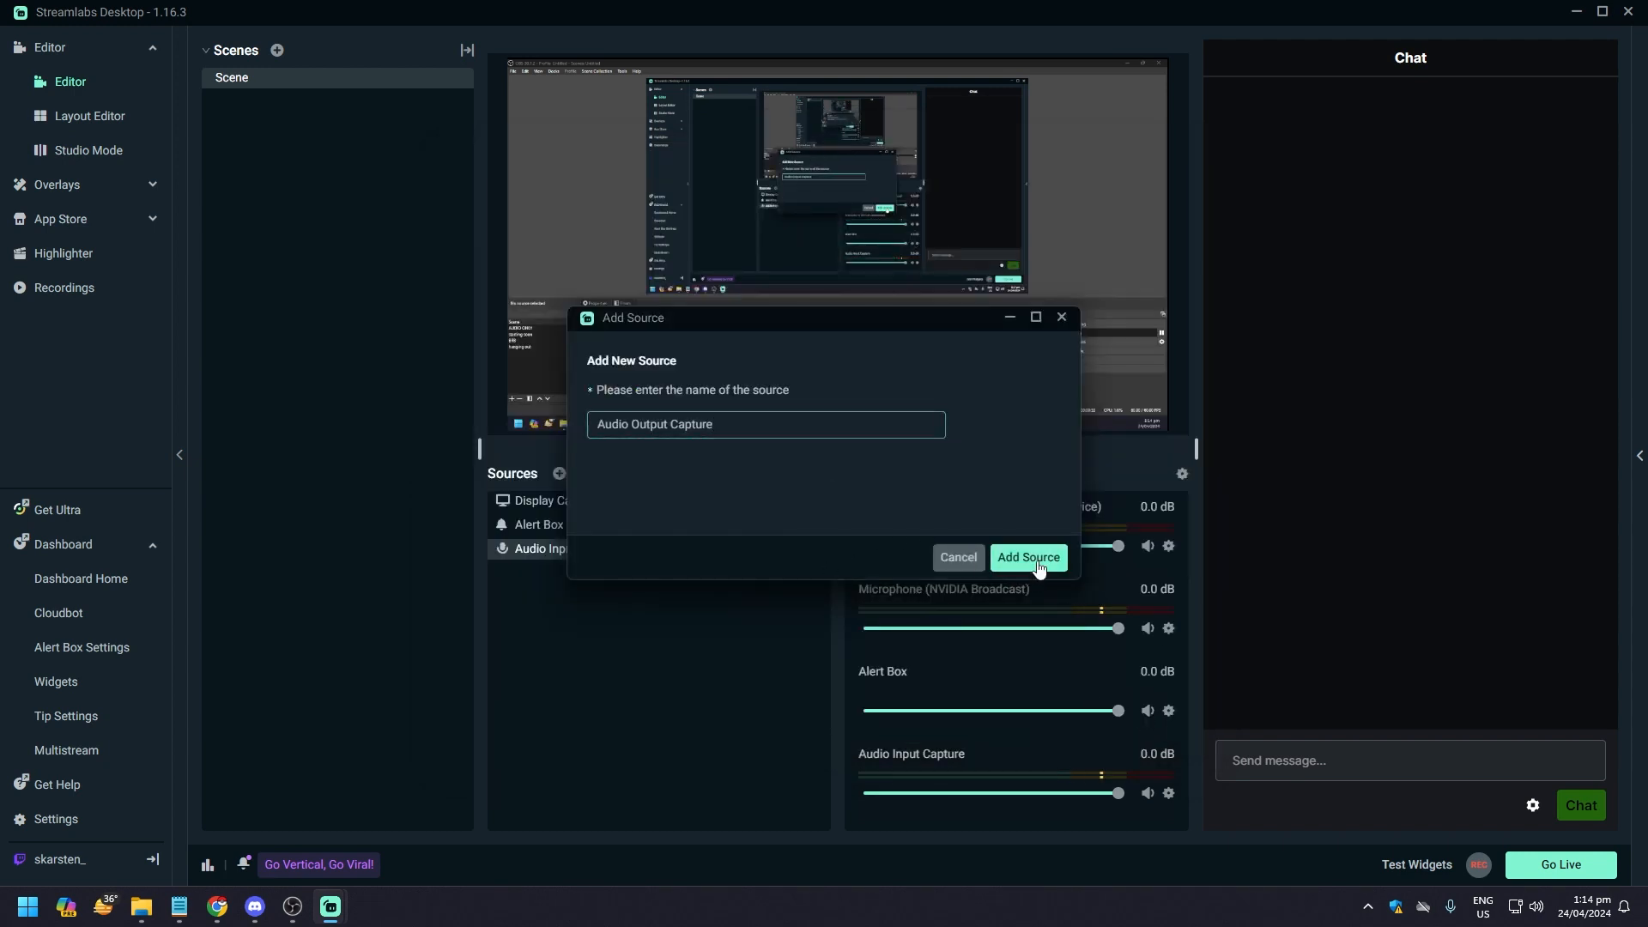
Step: Set the Audio Output Capture device to Headphones (2- High Definition Audio Device) and close the advanced audio settings
left_click(791, 435)
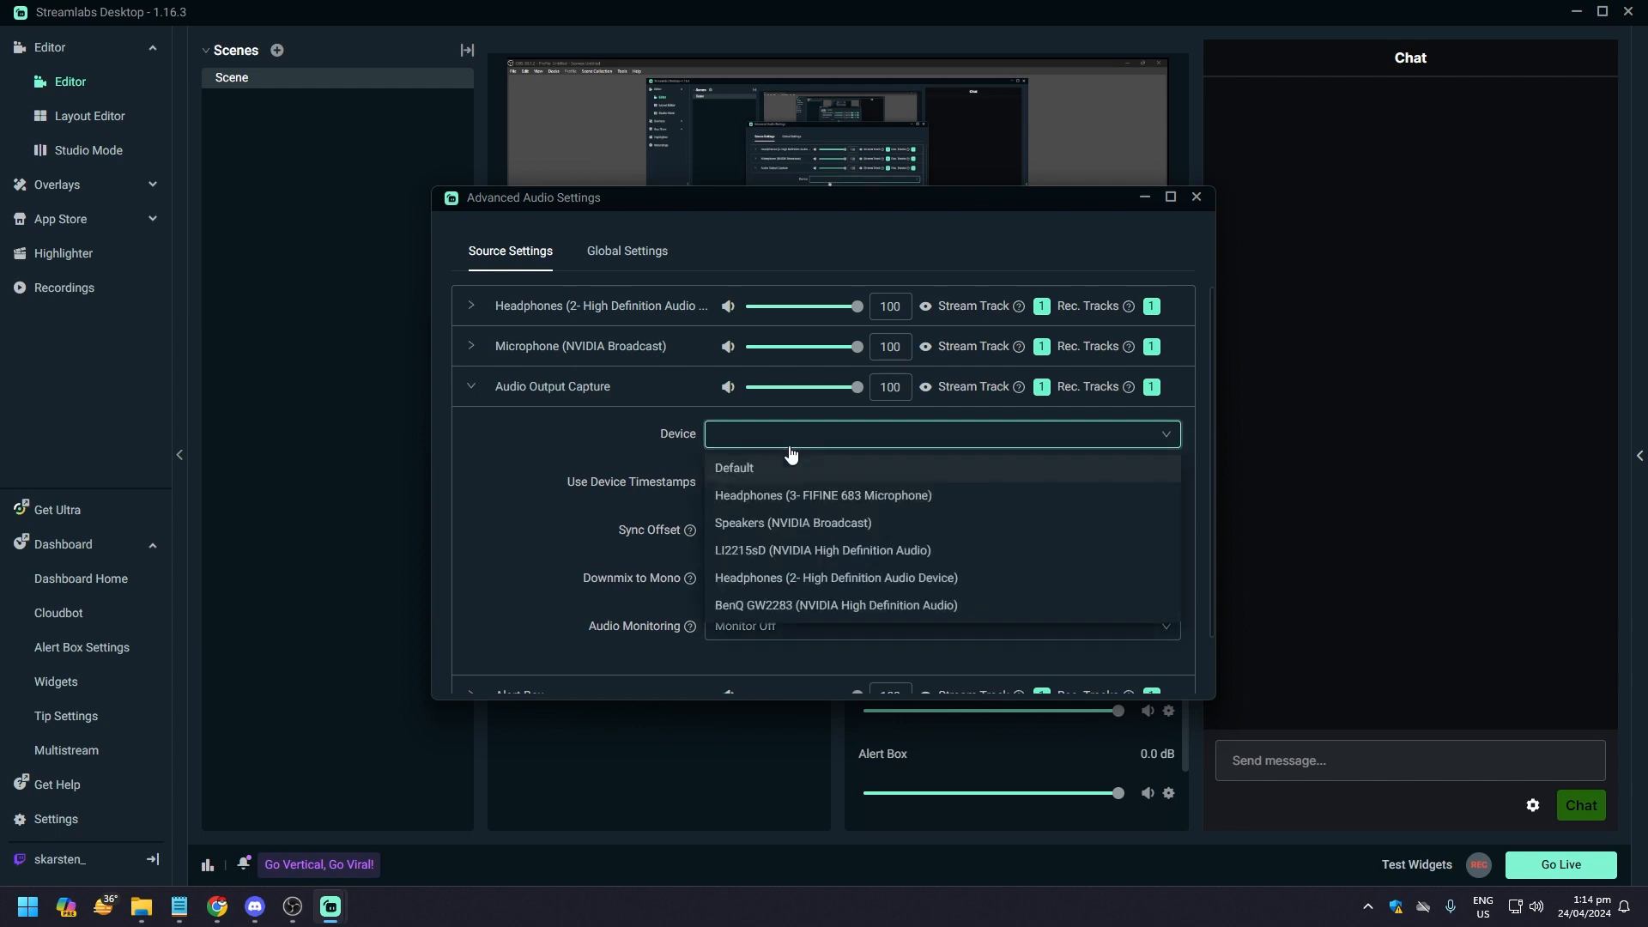
left_click(826, 579)
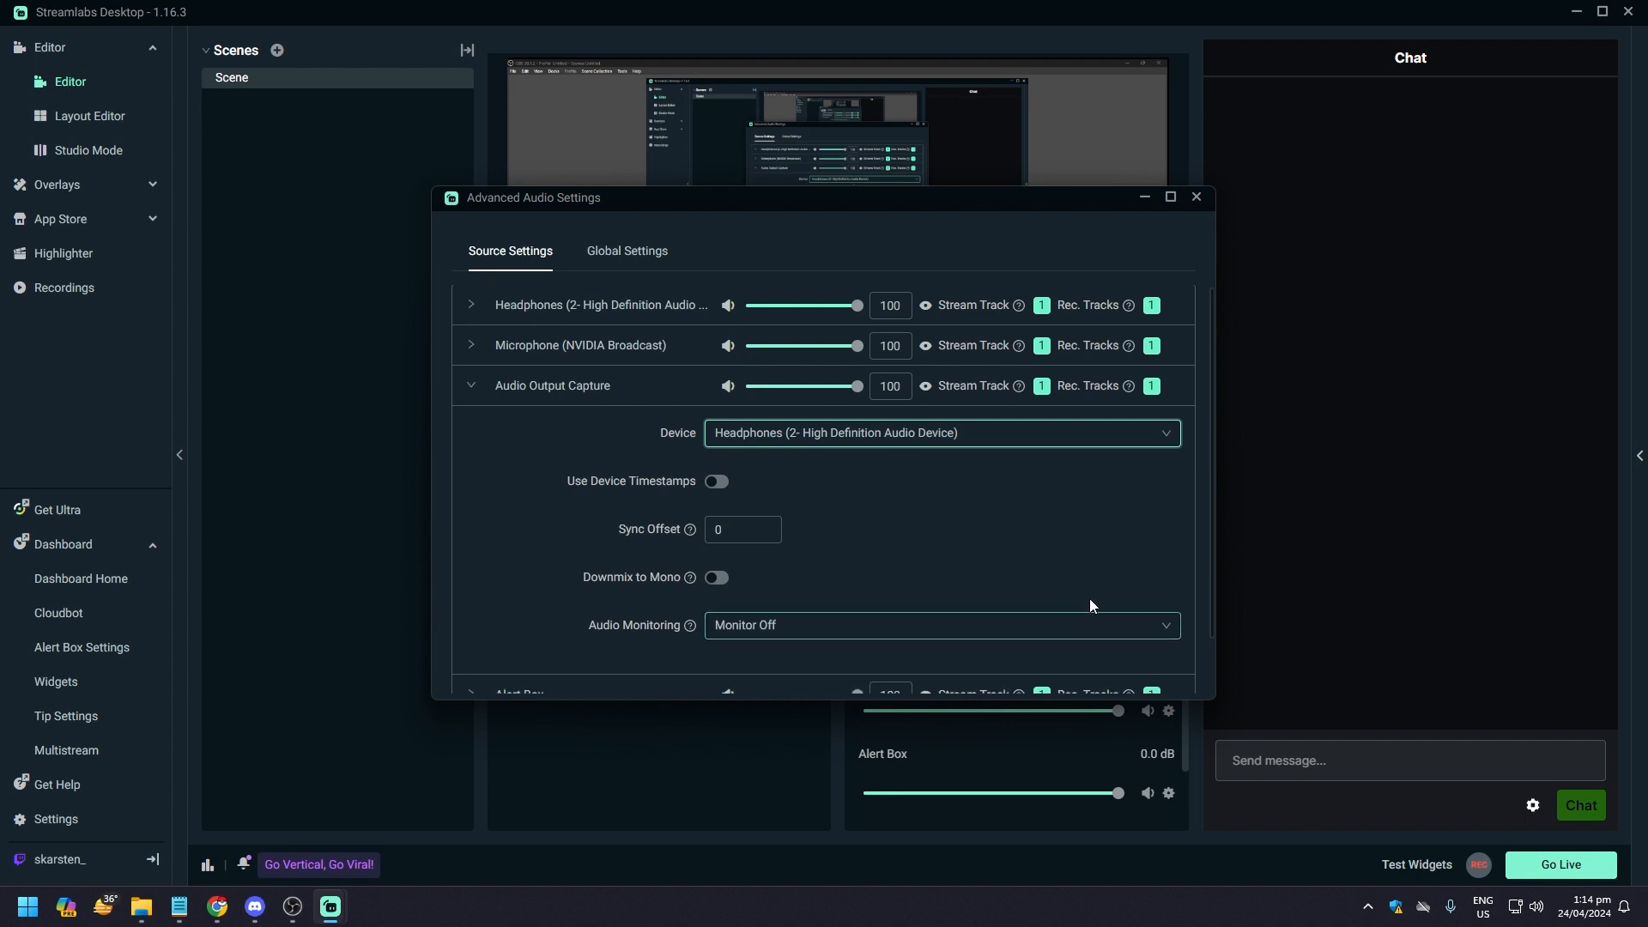
scroll(1089, 600, "down", 2)
left_click(1196, 198)
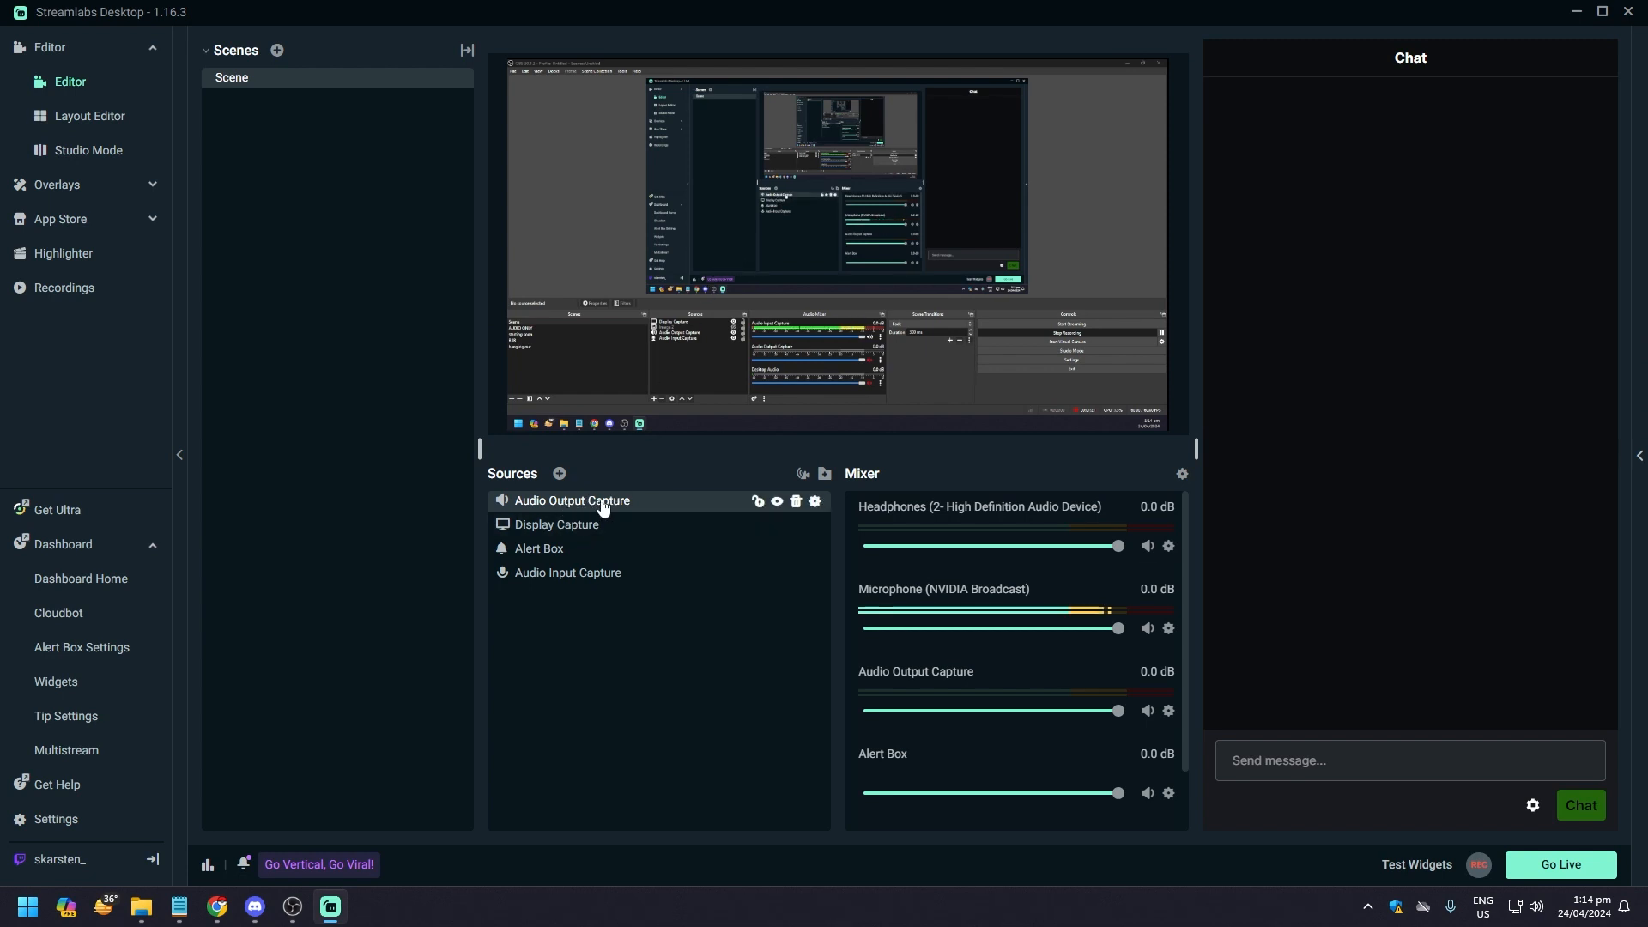
Step: Review the device choices in the Audio Input Capture source's settings without changing the selected device
left_click(604, 507)
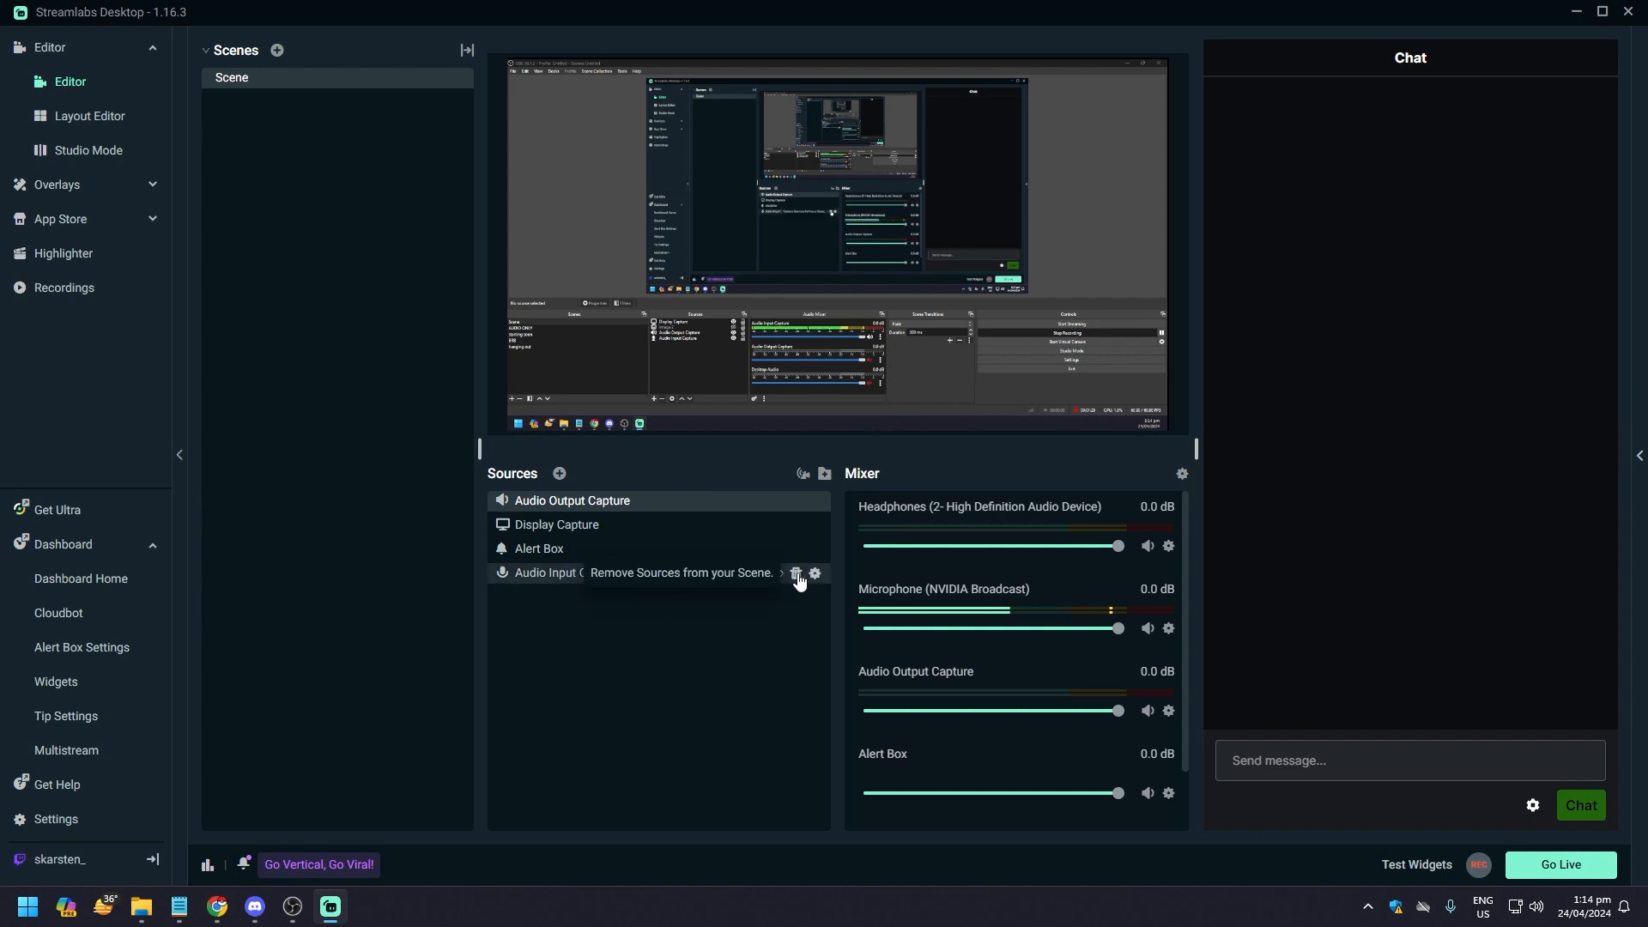
left_click(814, 574)
left_click(893, 526)
left_click(895, 522)
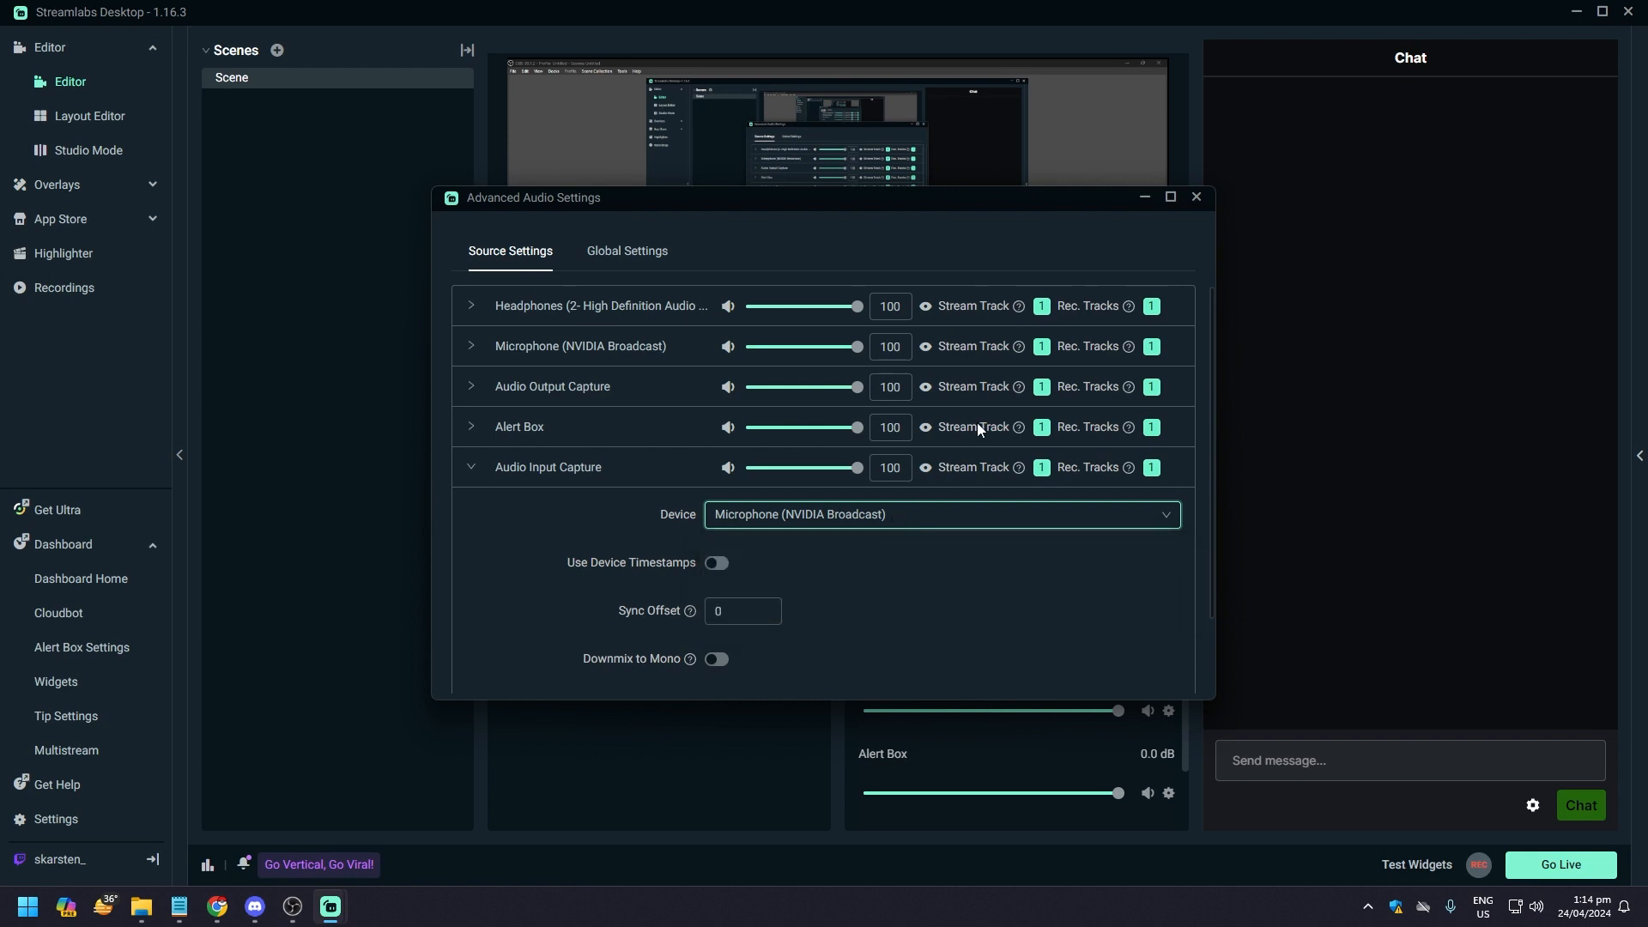
left_click(1196, 197)
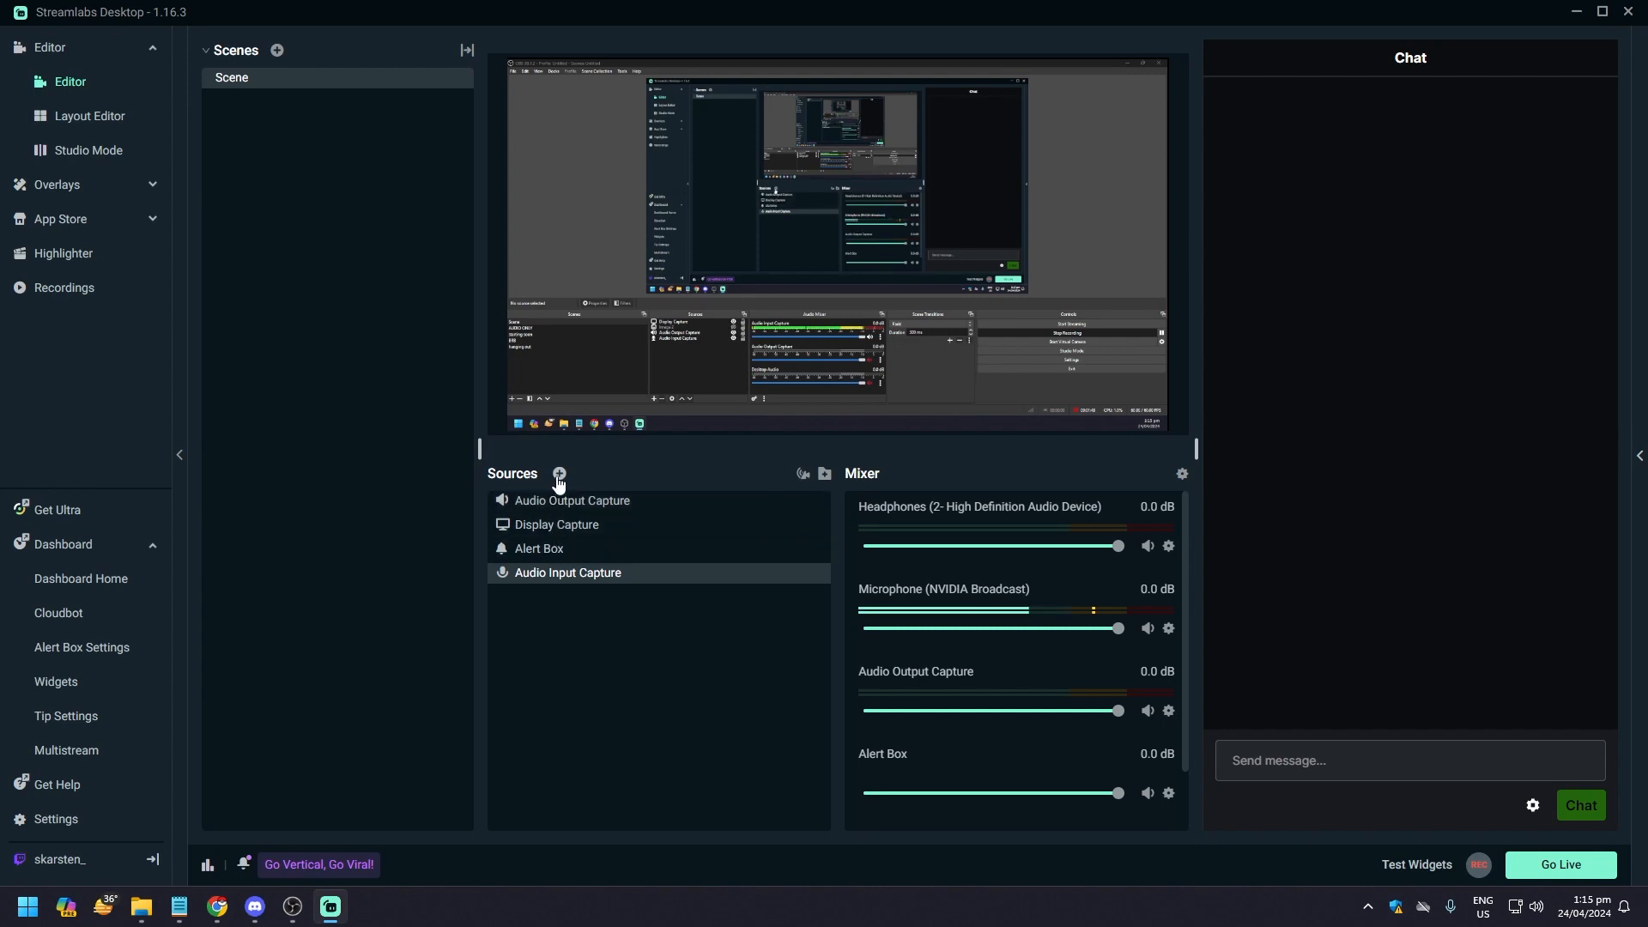
Step: Look through the widgets that can be added as sources, and select the scene's existing Alert Box source
left_click(560, 475)
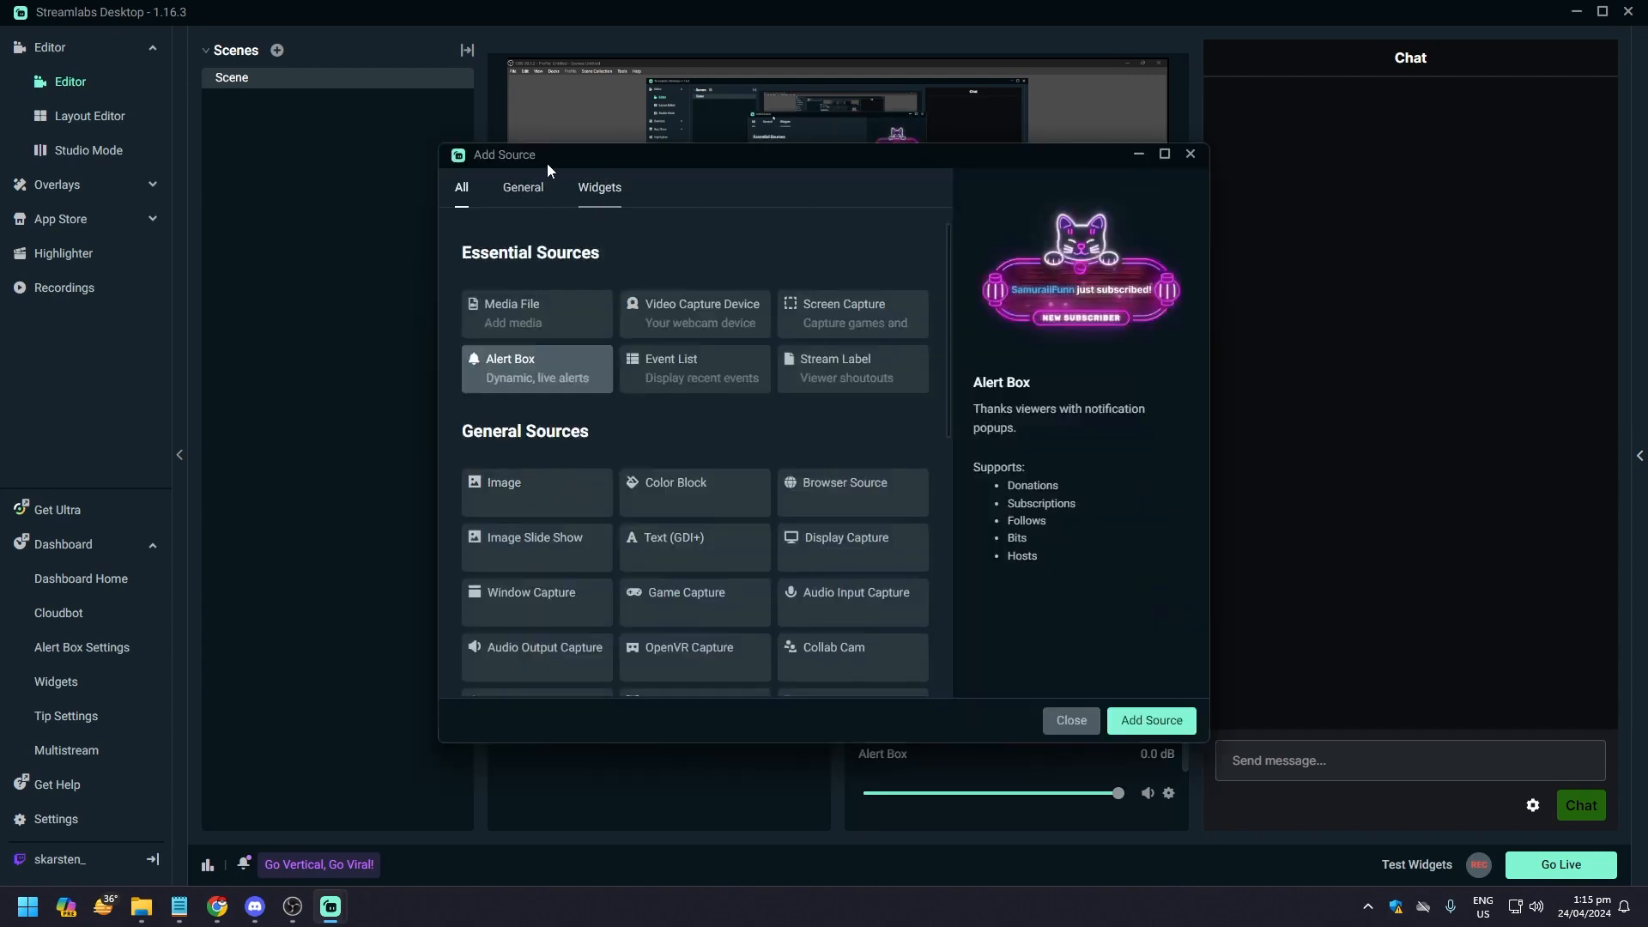
left_click(605, 189)
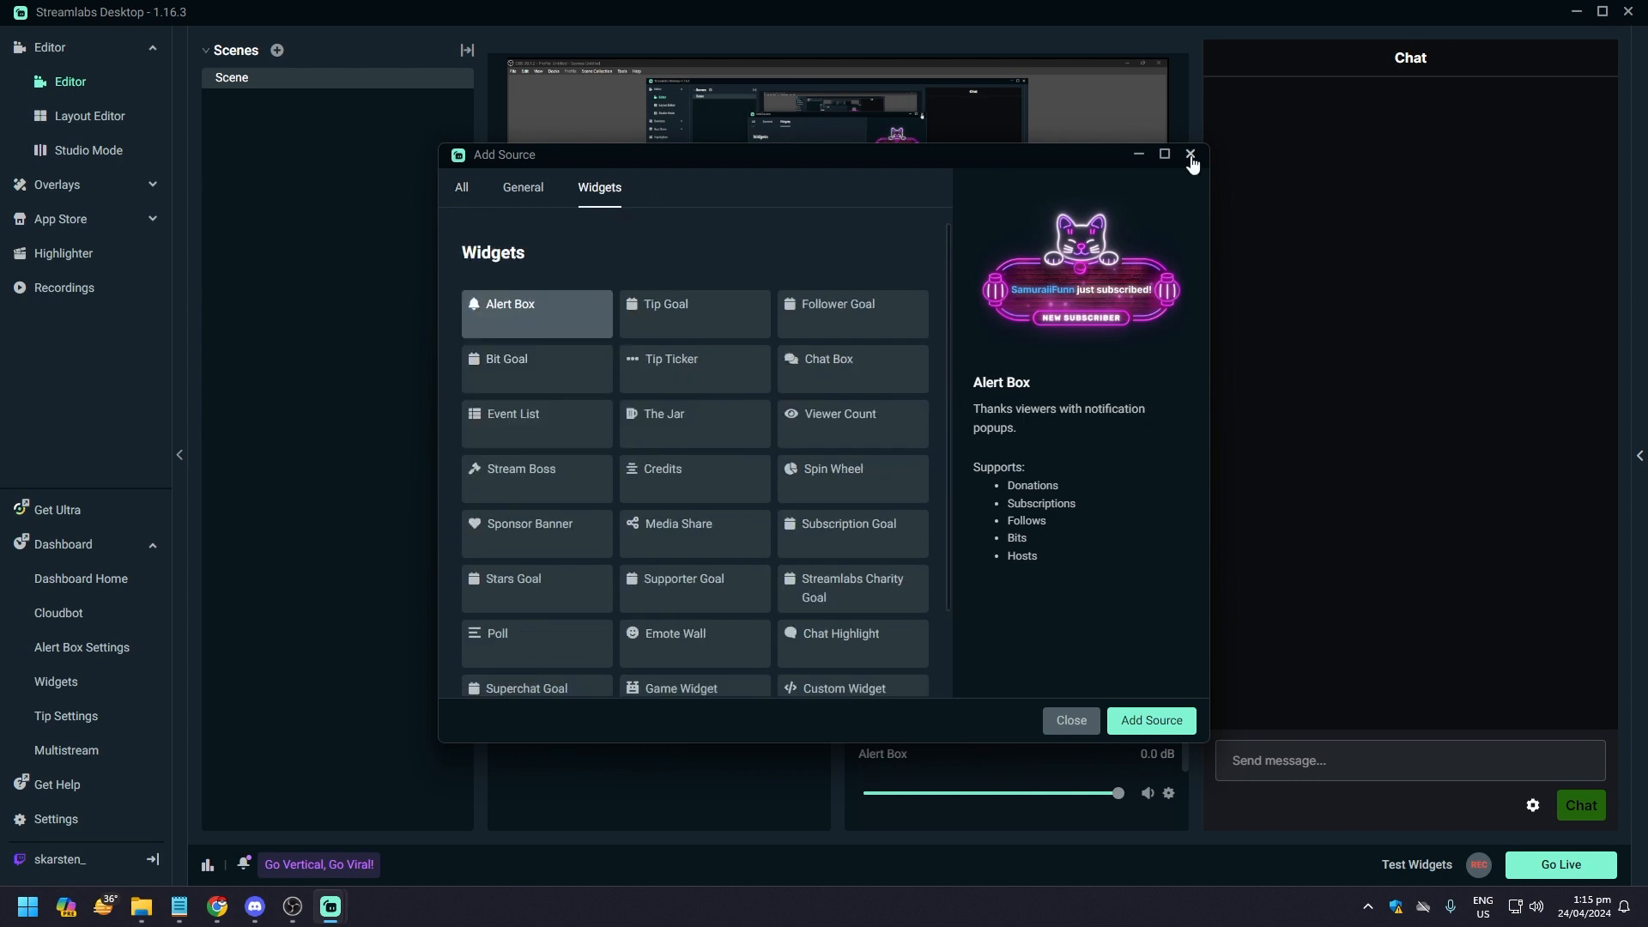
left_click(1190, 156)
left_click(550, 549)
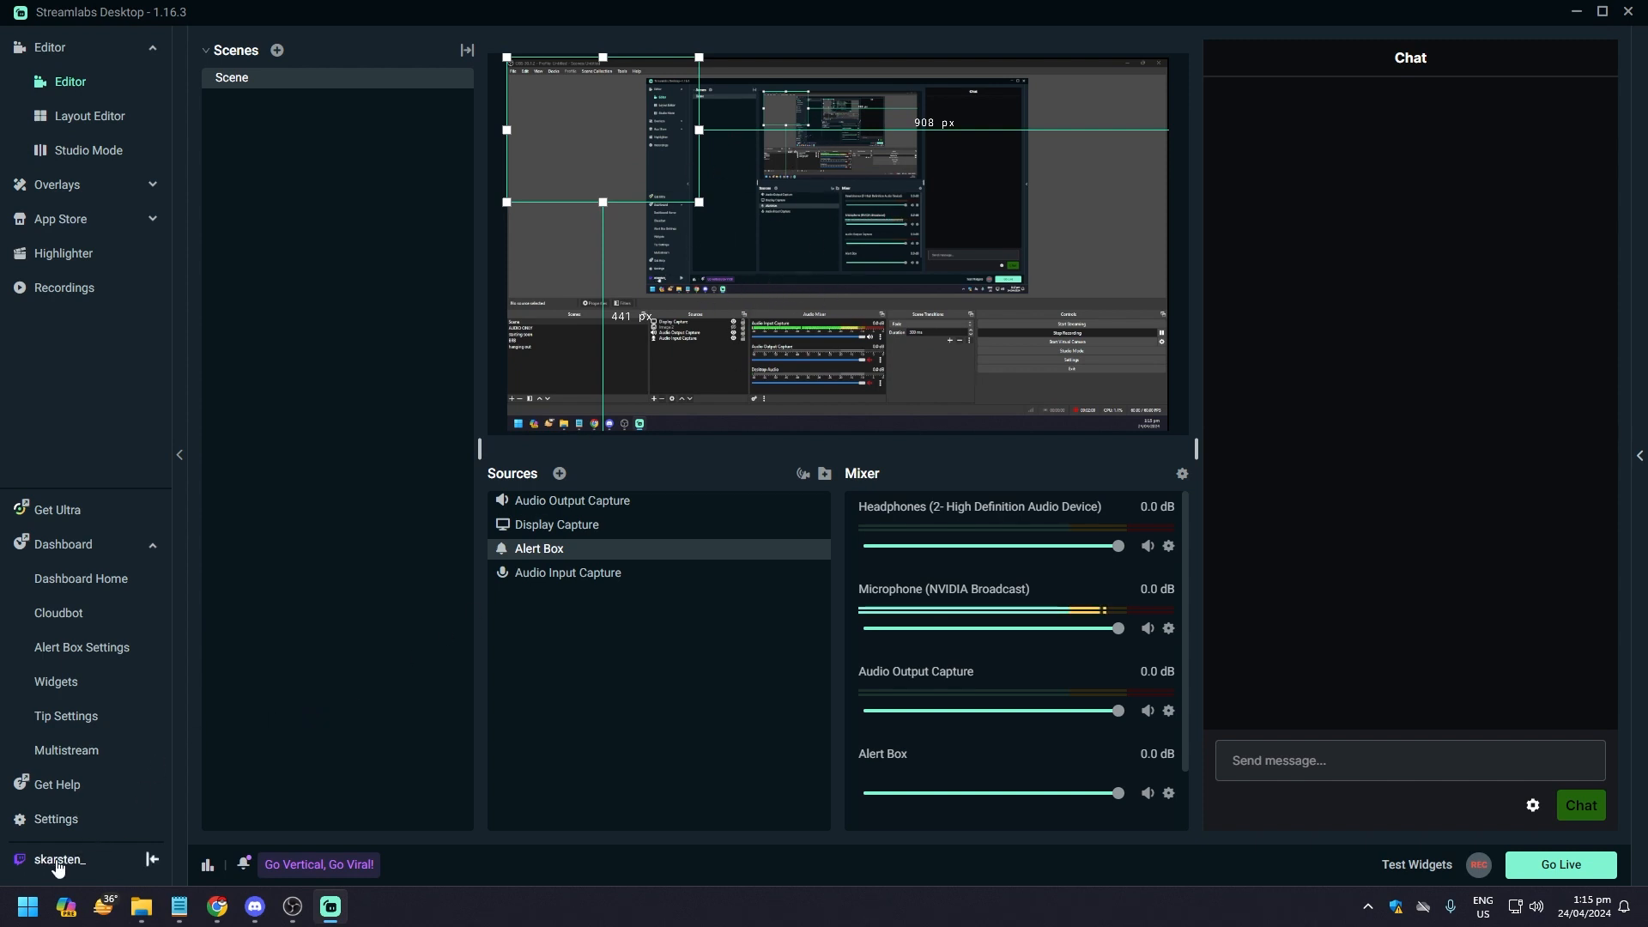
Step: Stay logged in and review the linked stream destinations in the application's settings
left_click(43, 862)
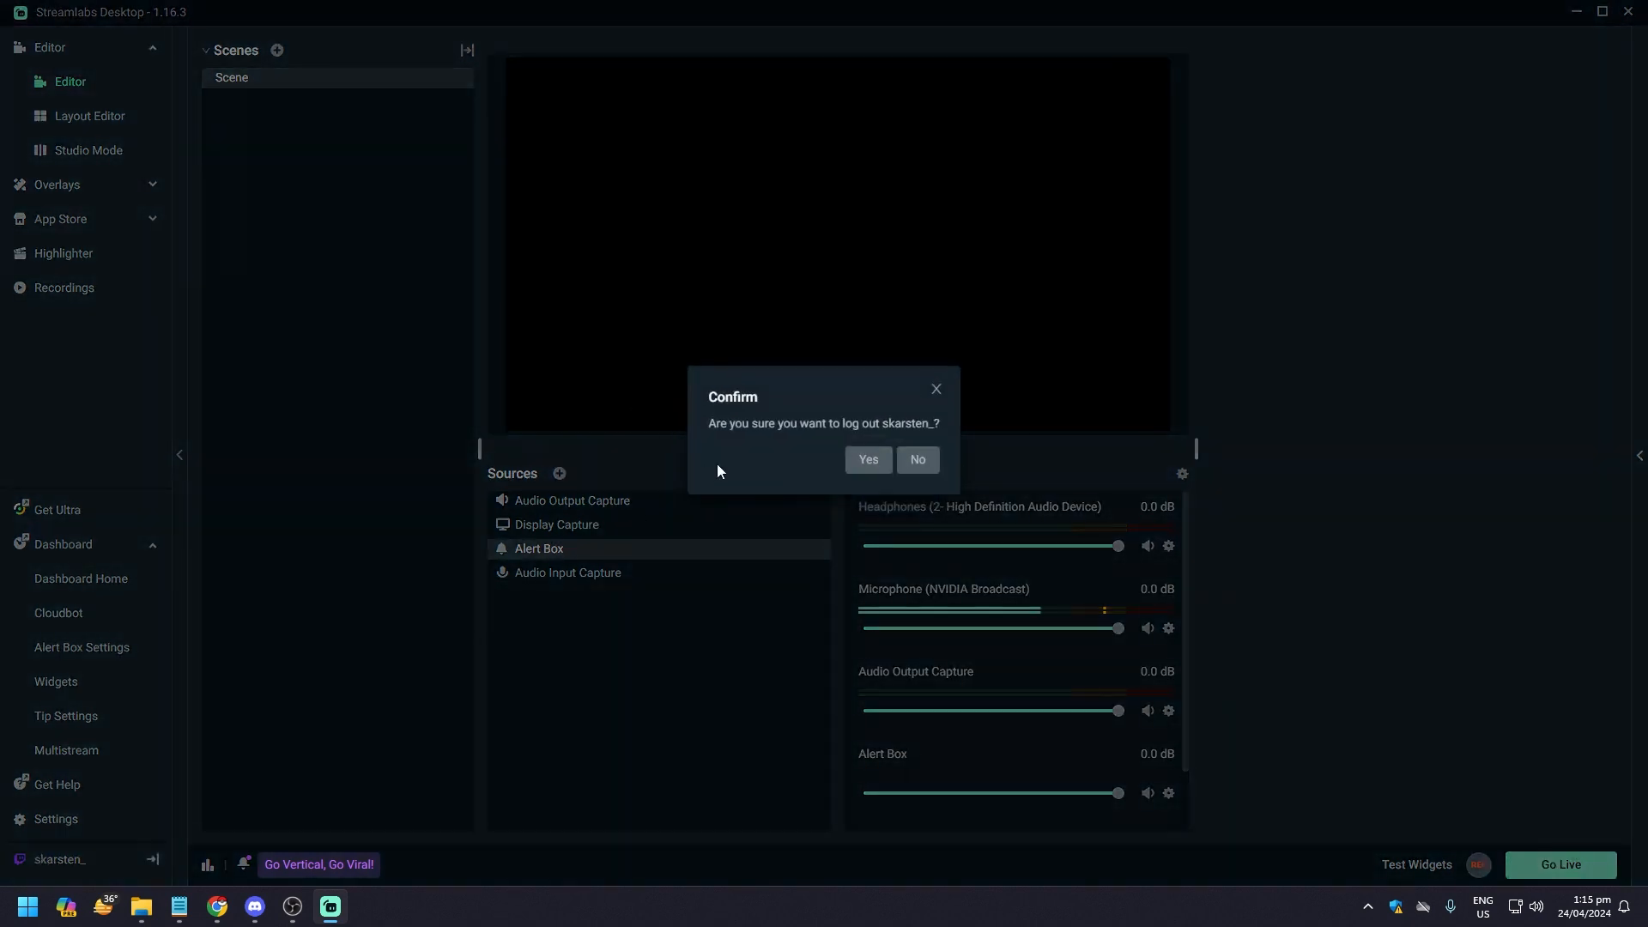
left_click(941, 388)
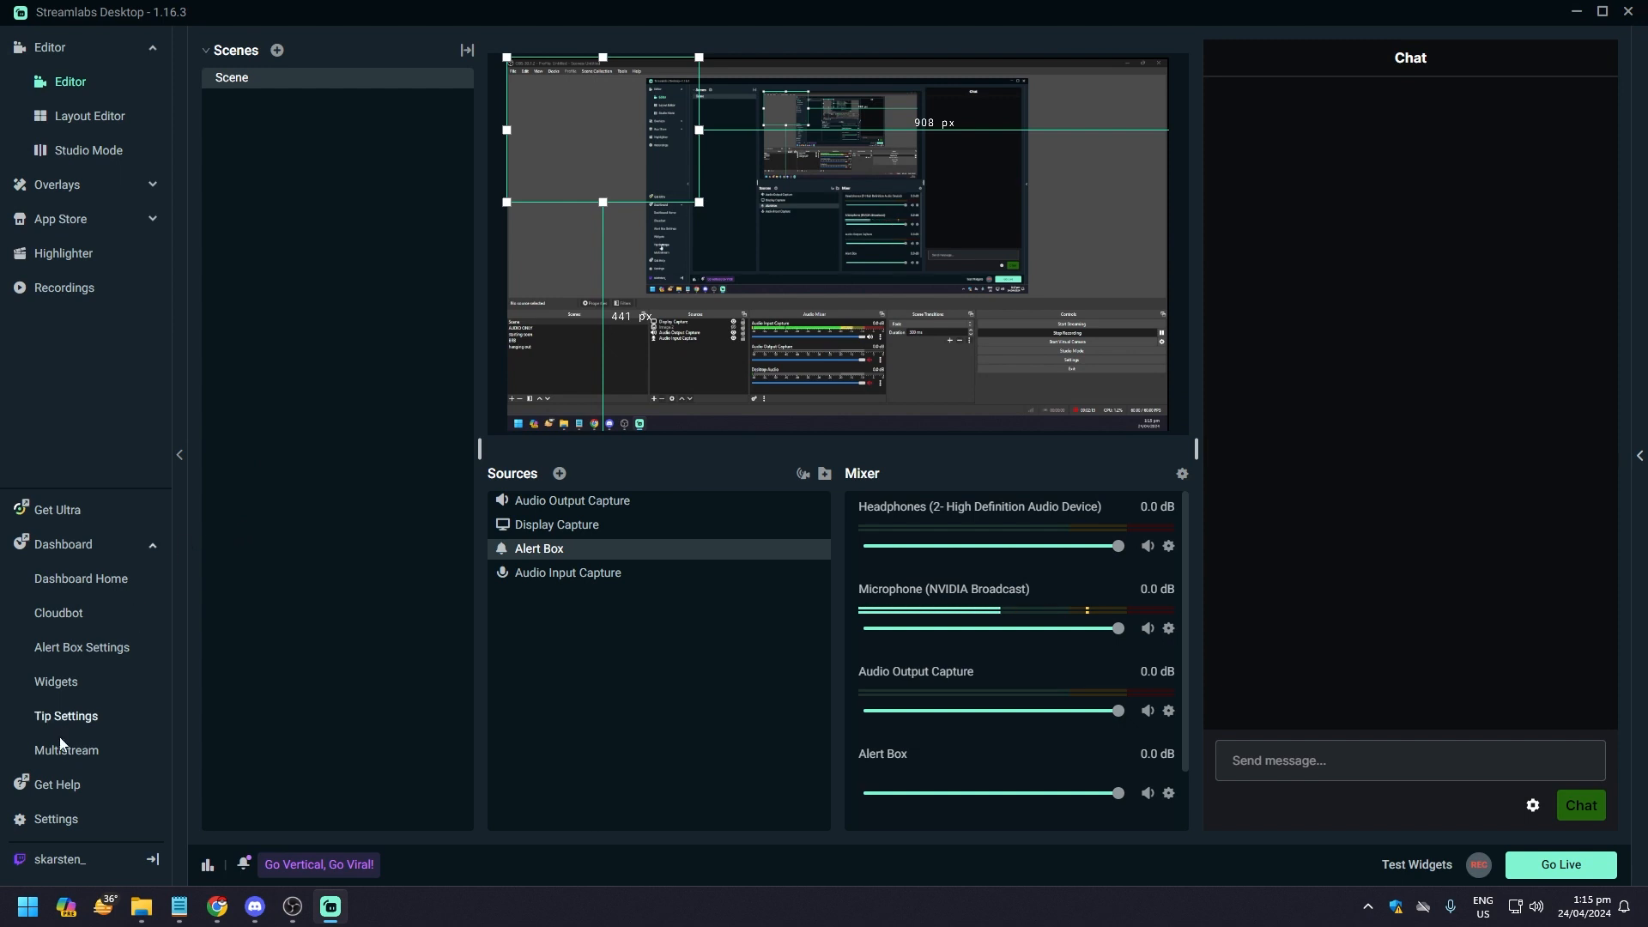
left_click(55, 822)
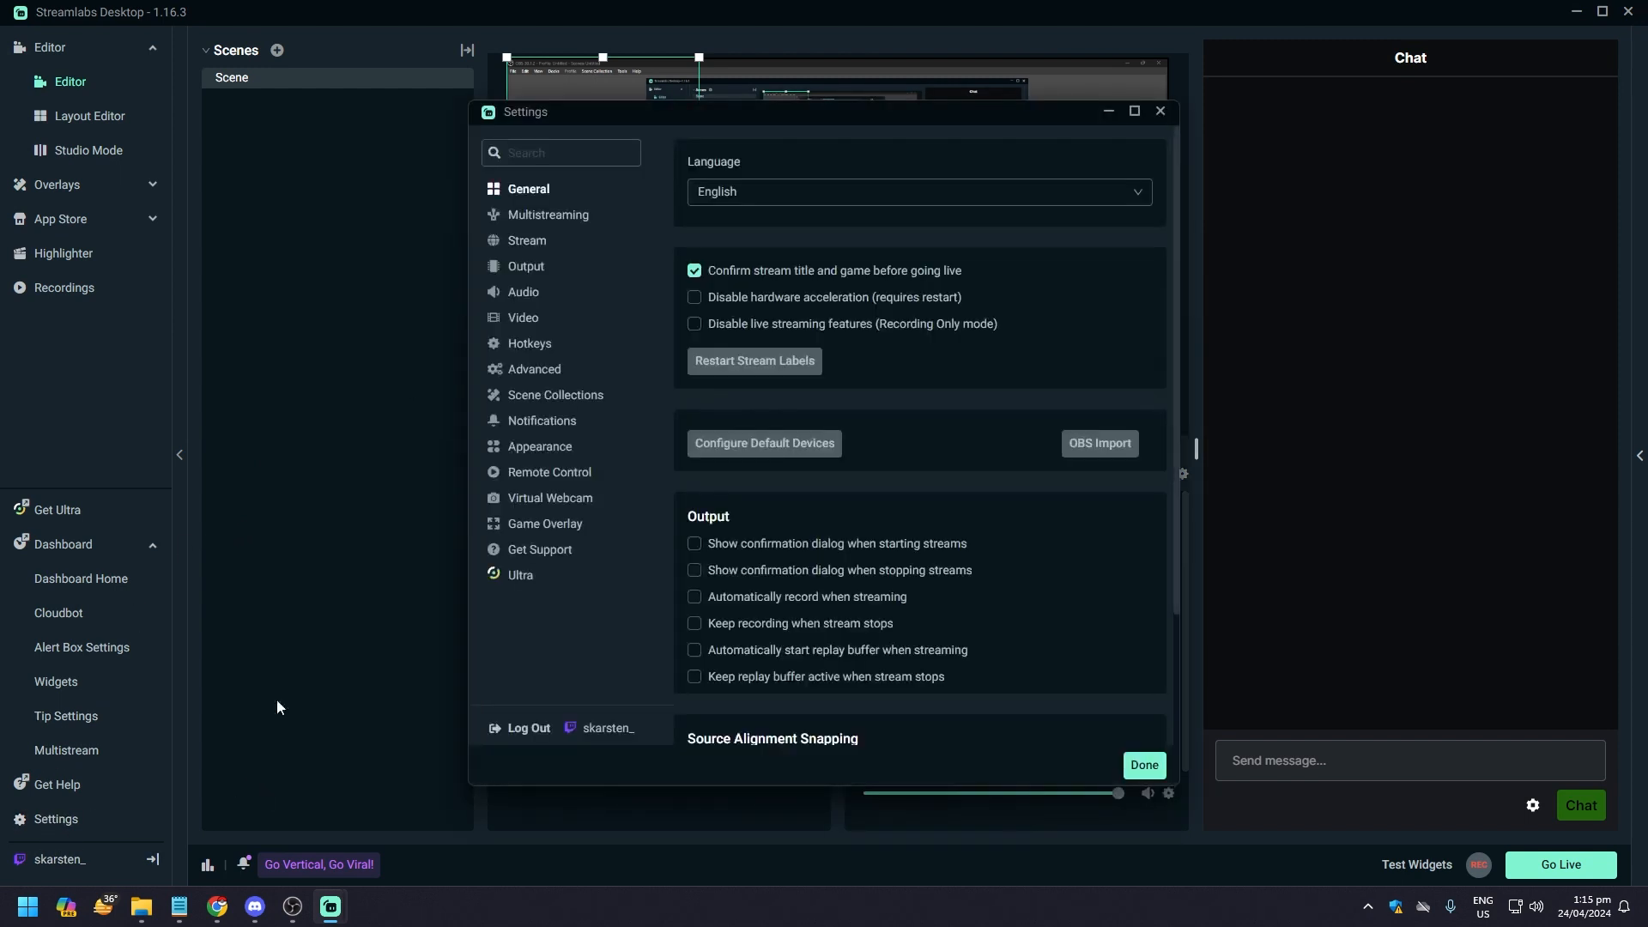
left_click(537, 249)
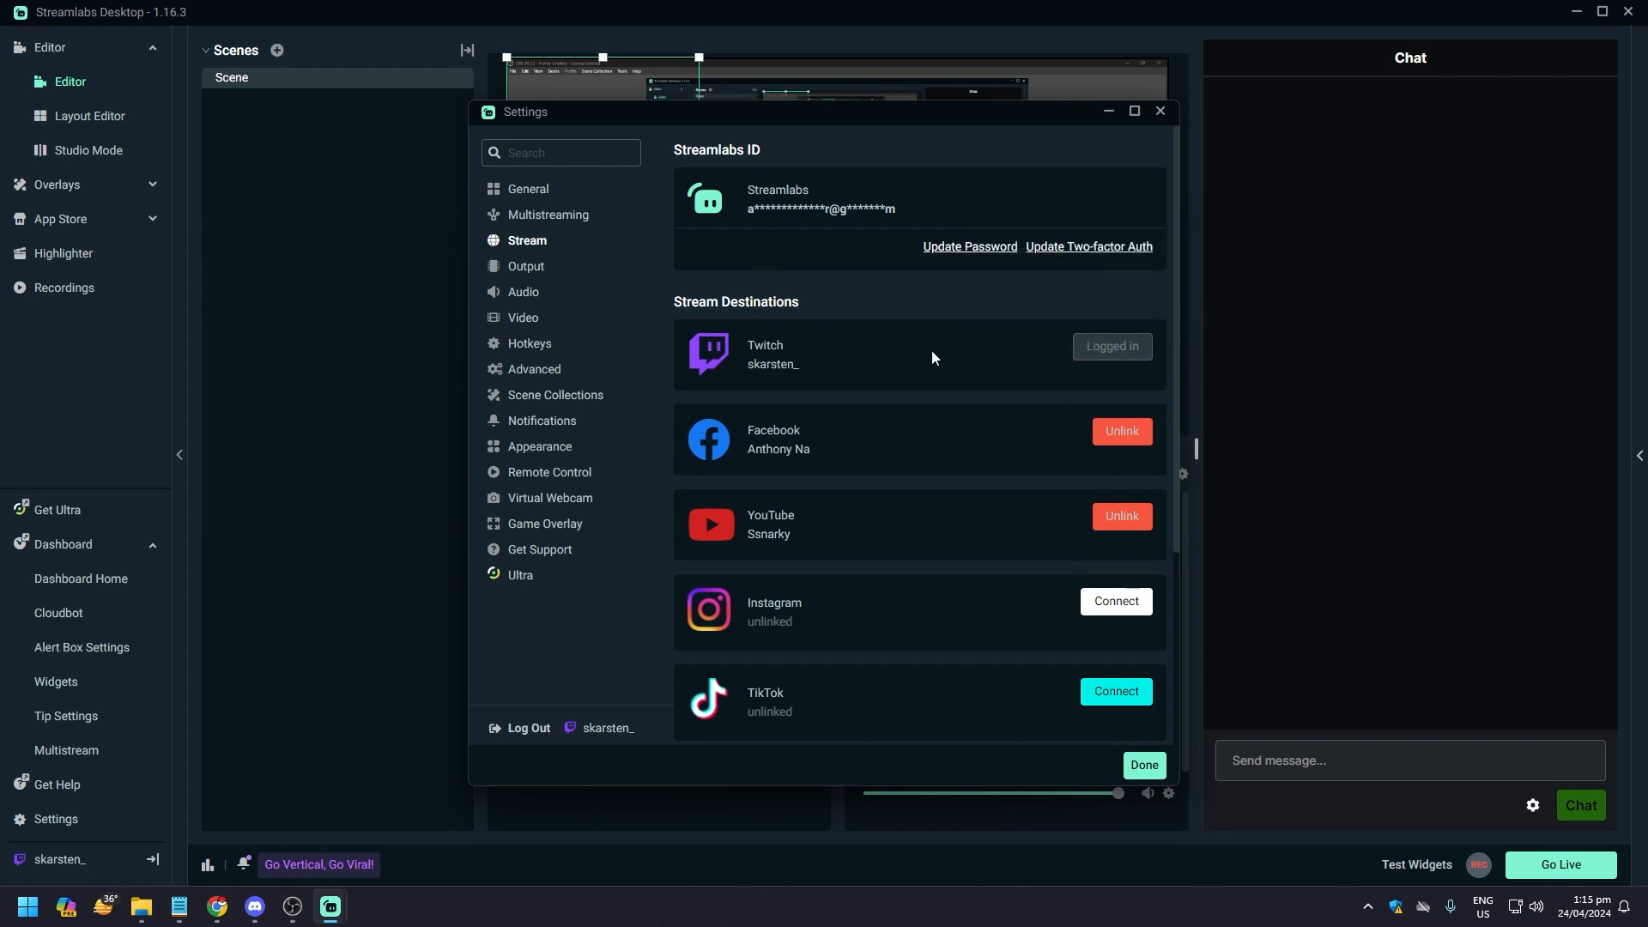
Step: Review the general audio settings, including the devices offered for Mic/Auxiliary Device 1
left_click(528, 293)
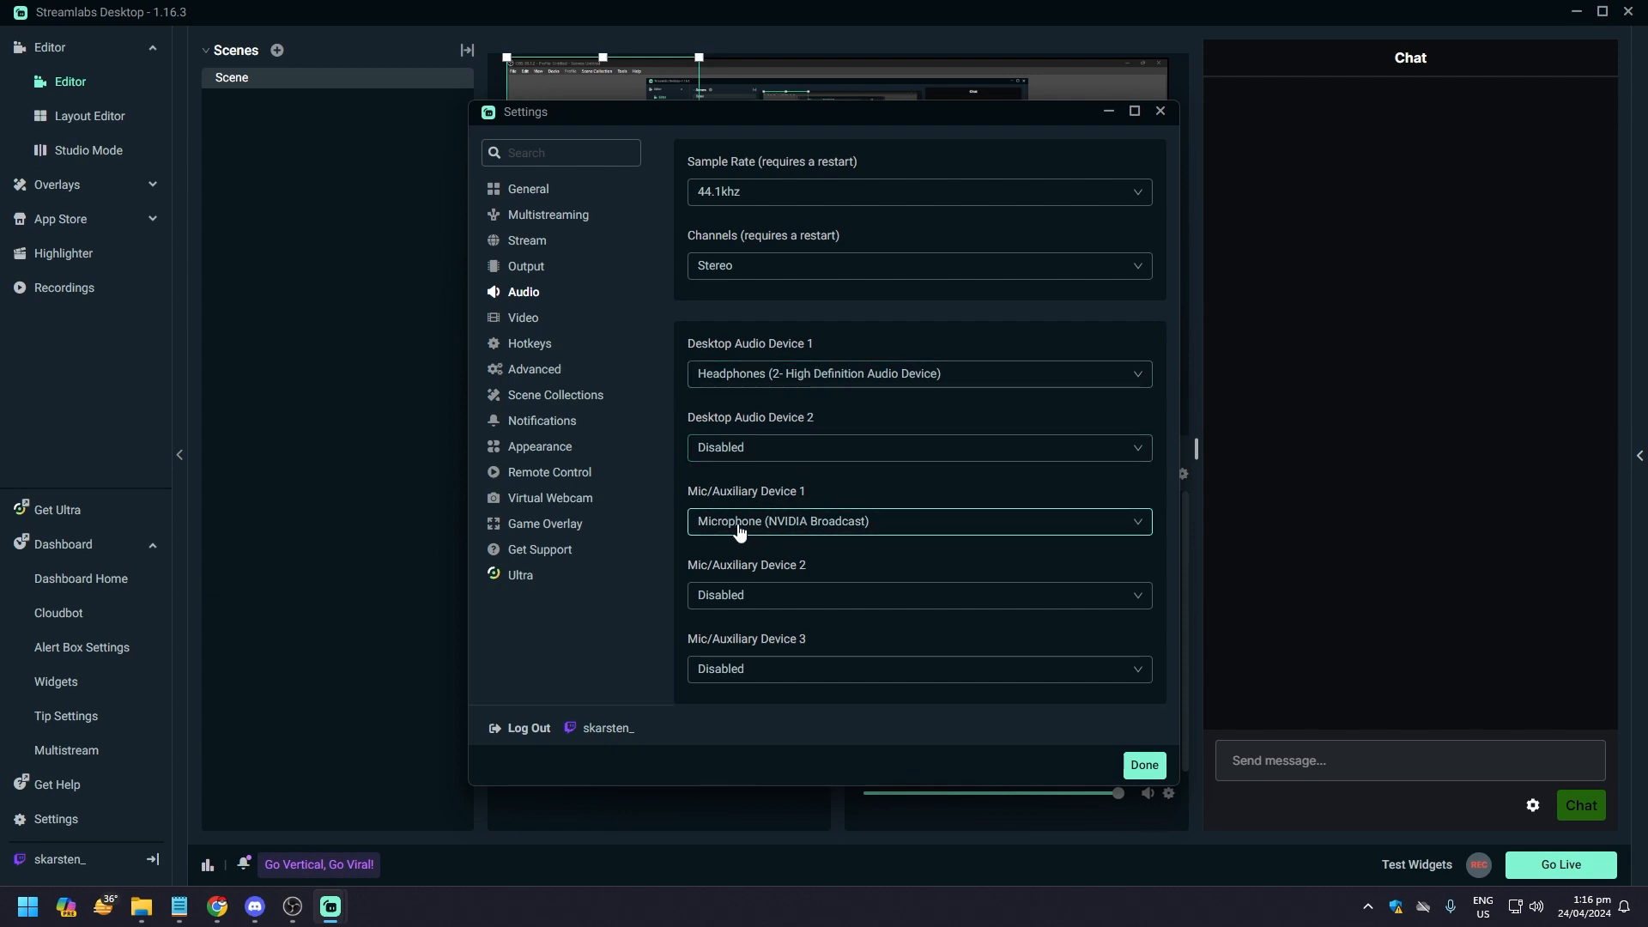
left_click(826, 526)
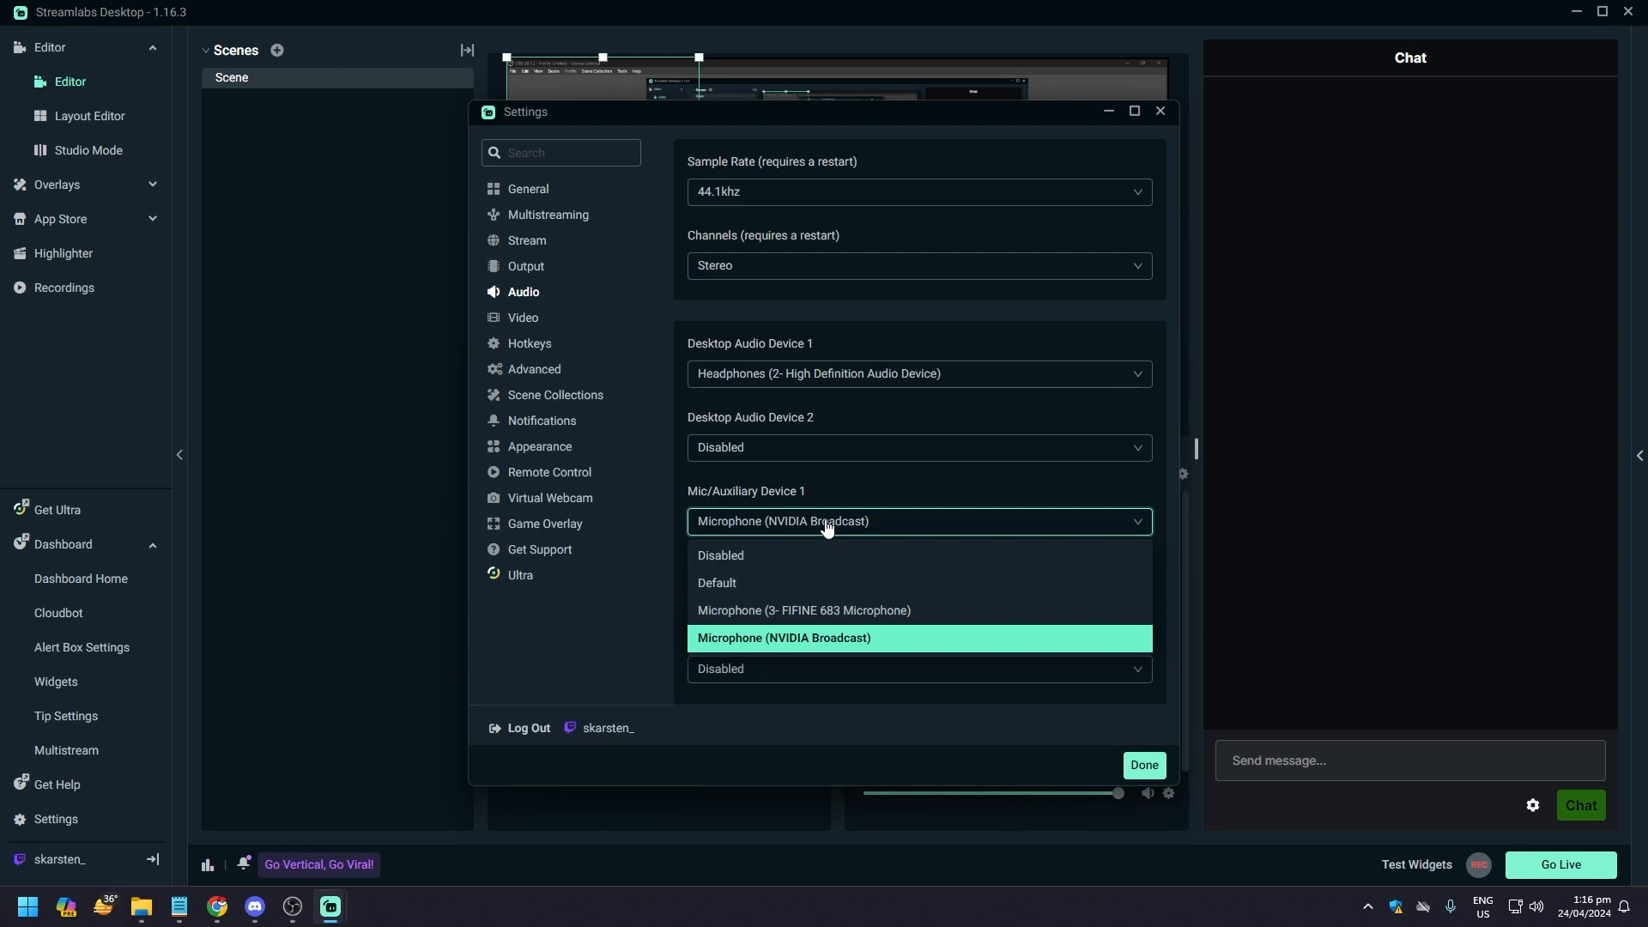
left_click(826, 525)
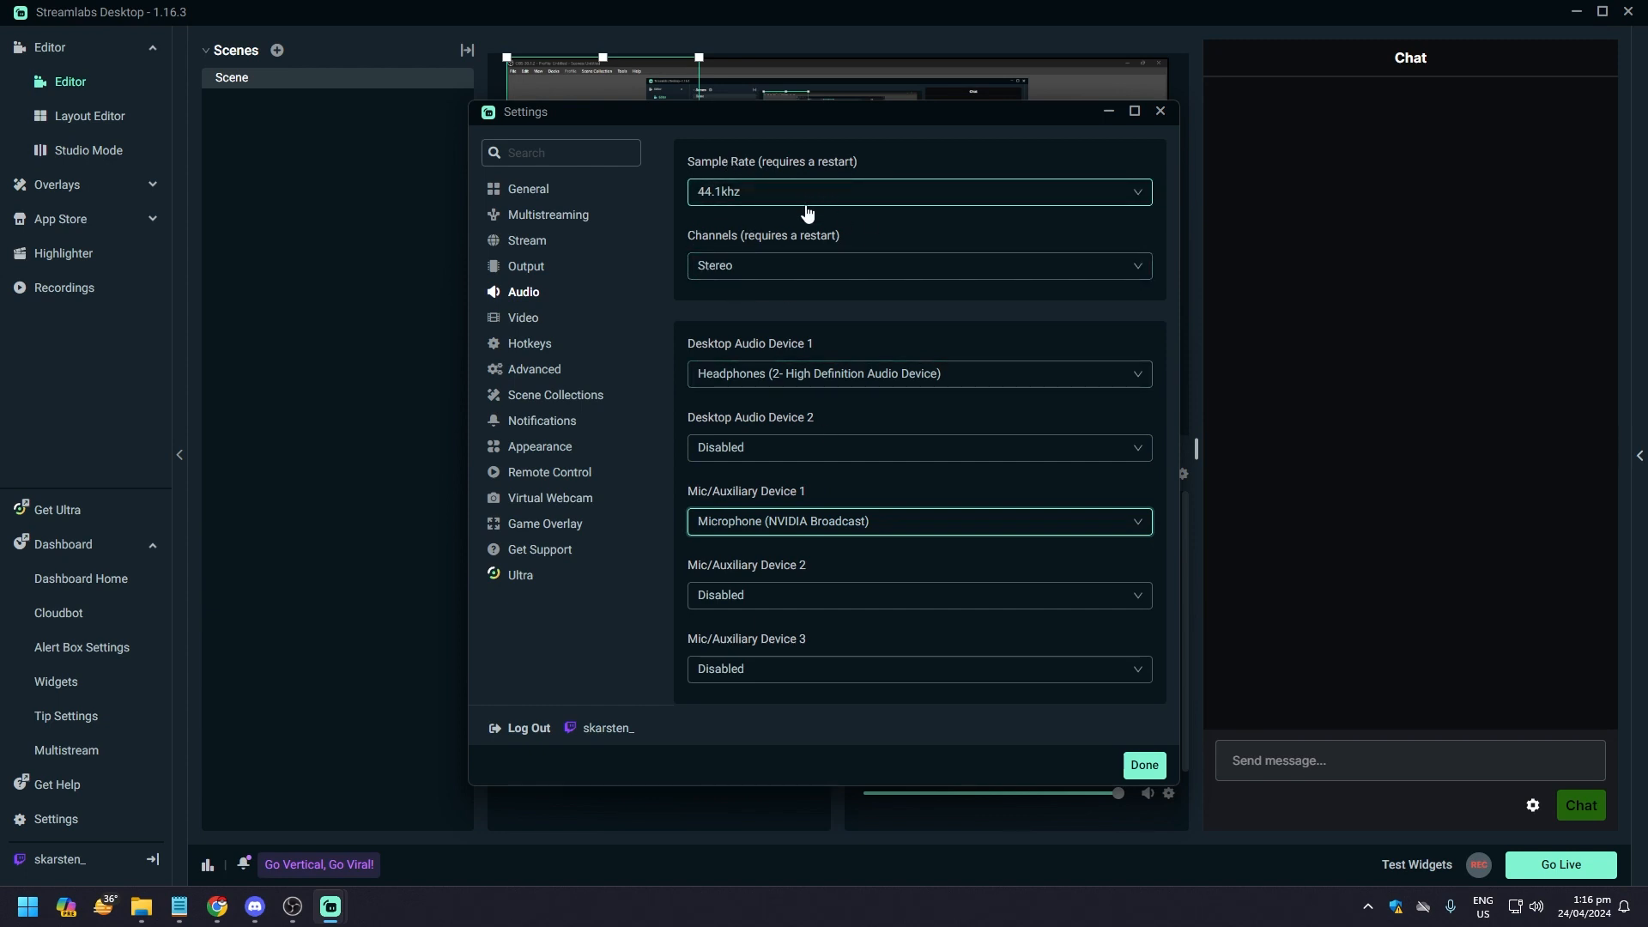
Step: Set both the base canvas resolution and the output scaled resolution to 1920x1080 in the video settings
left_click(526, 319)
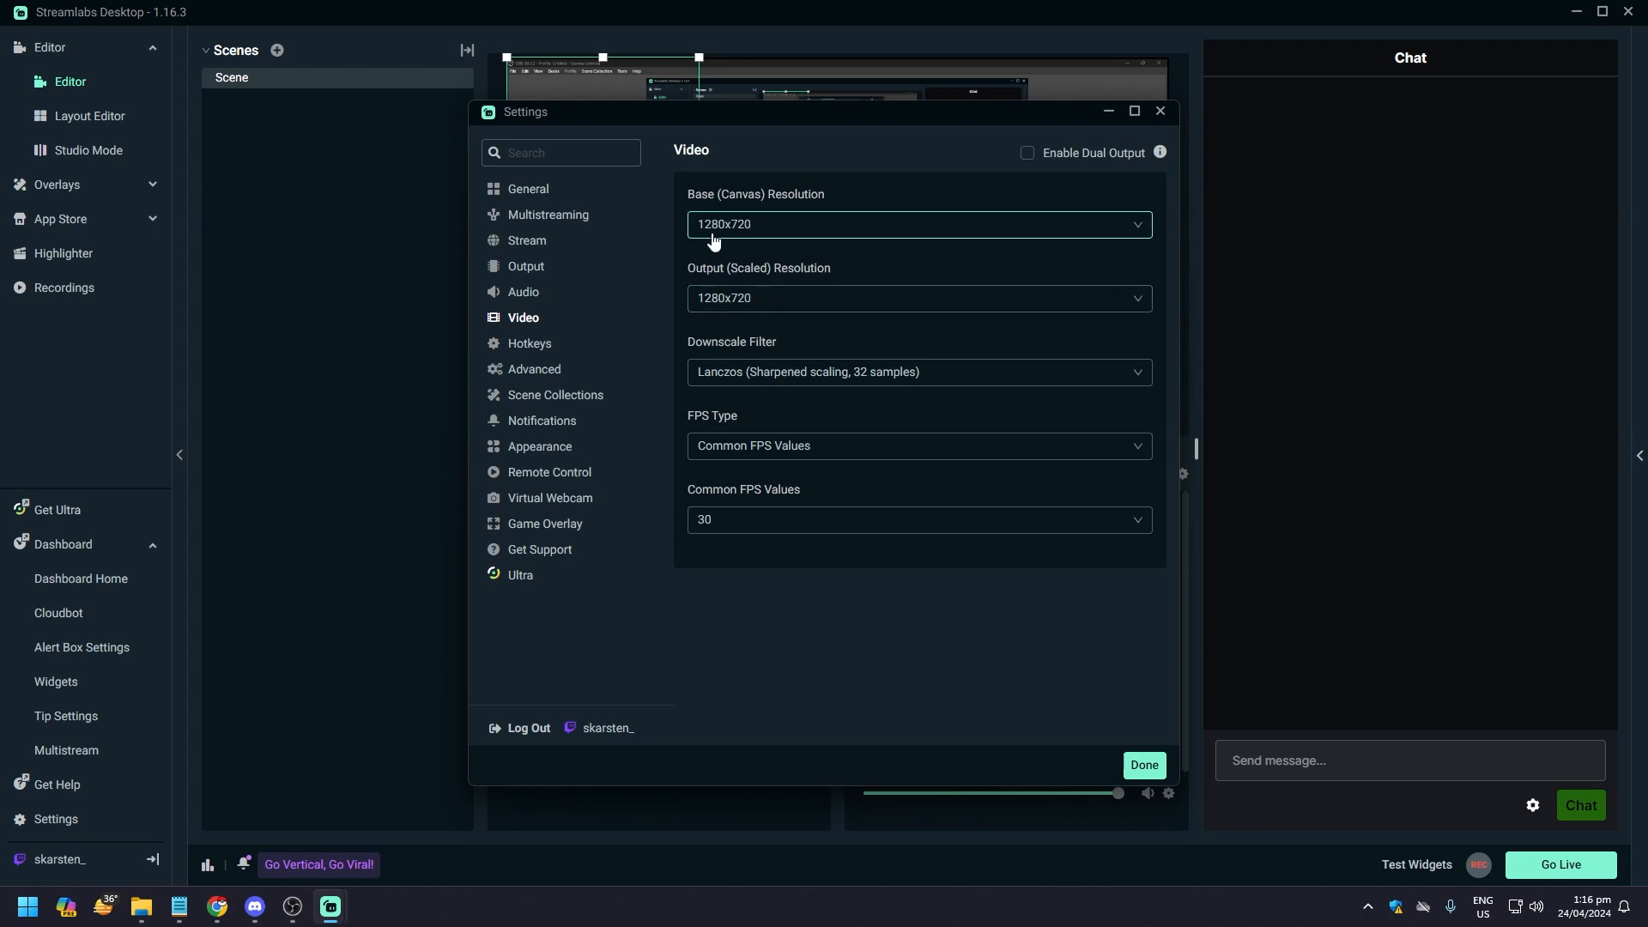
left_click(812, 237)
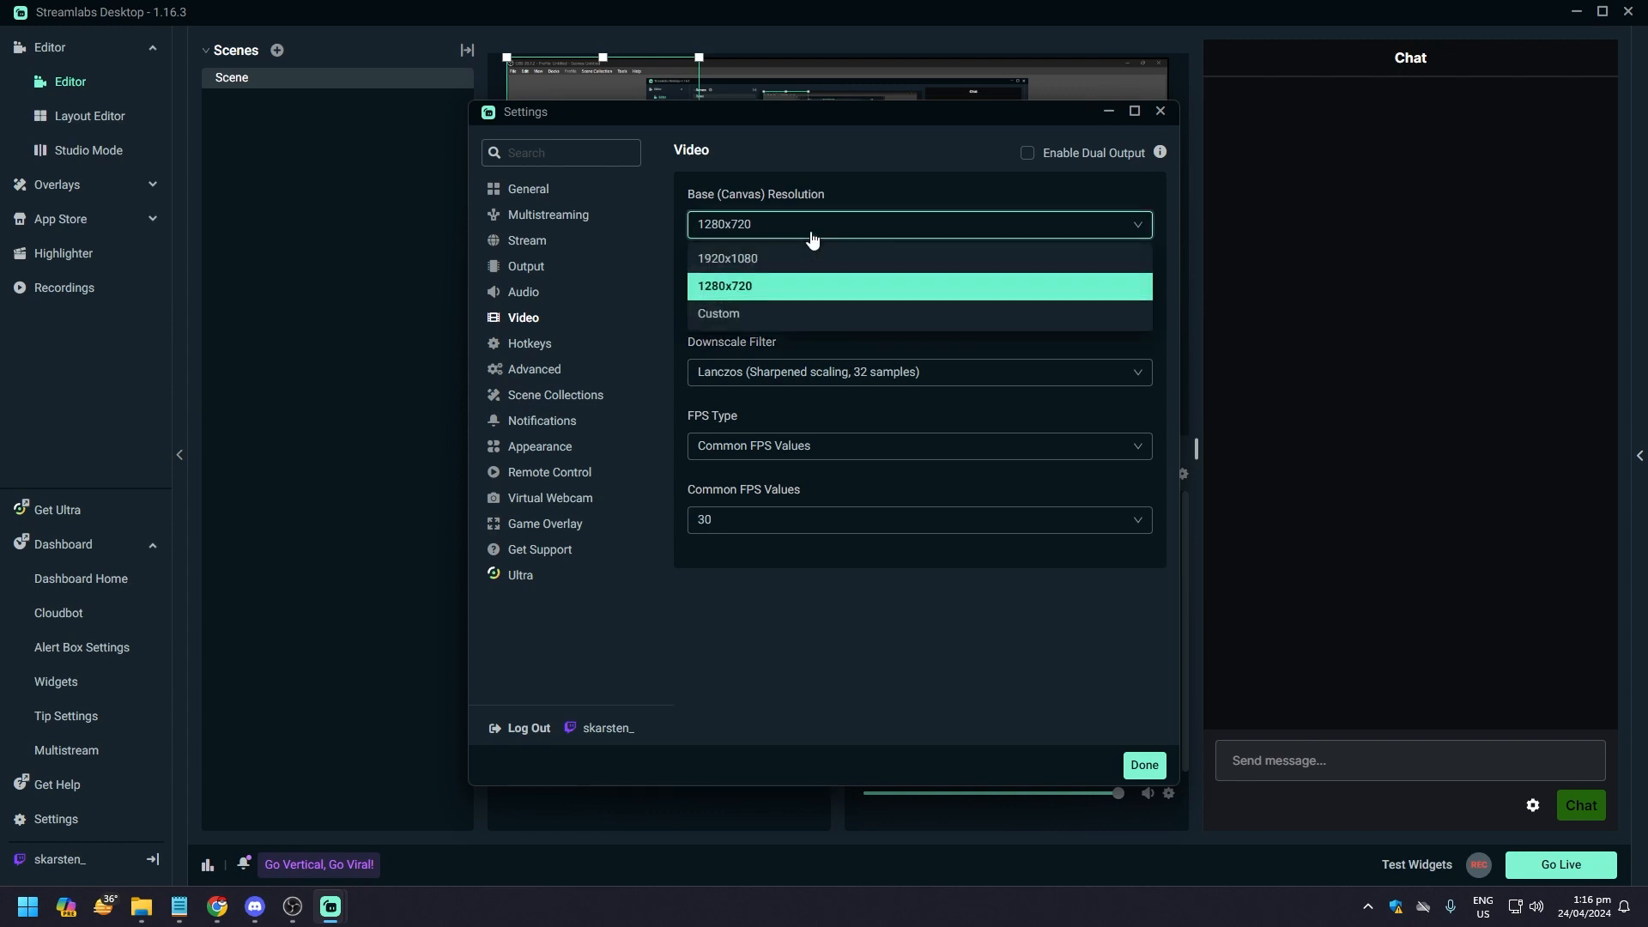
left_click(759, 258)
left_click(776, 300)
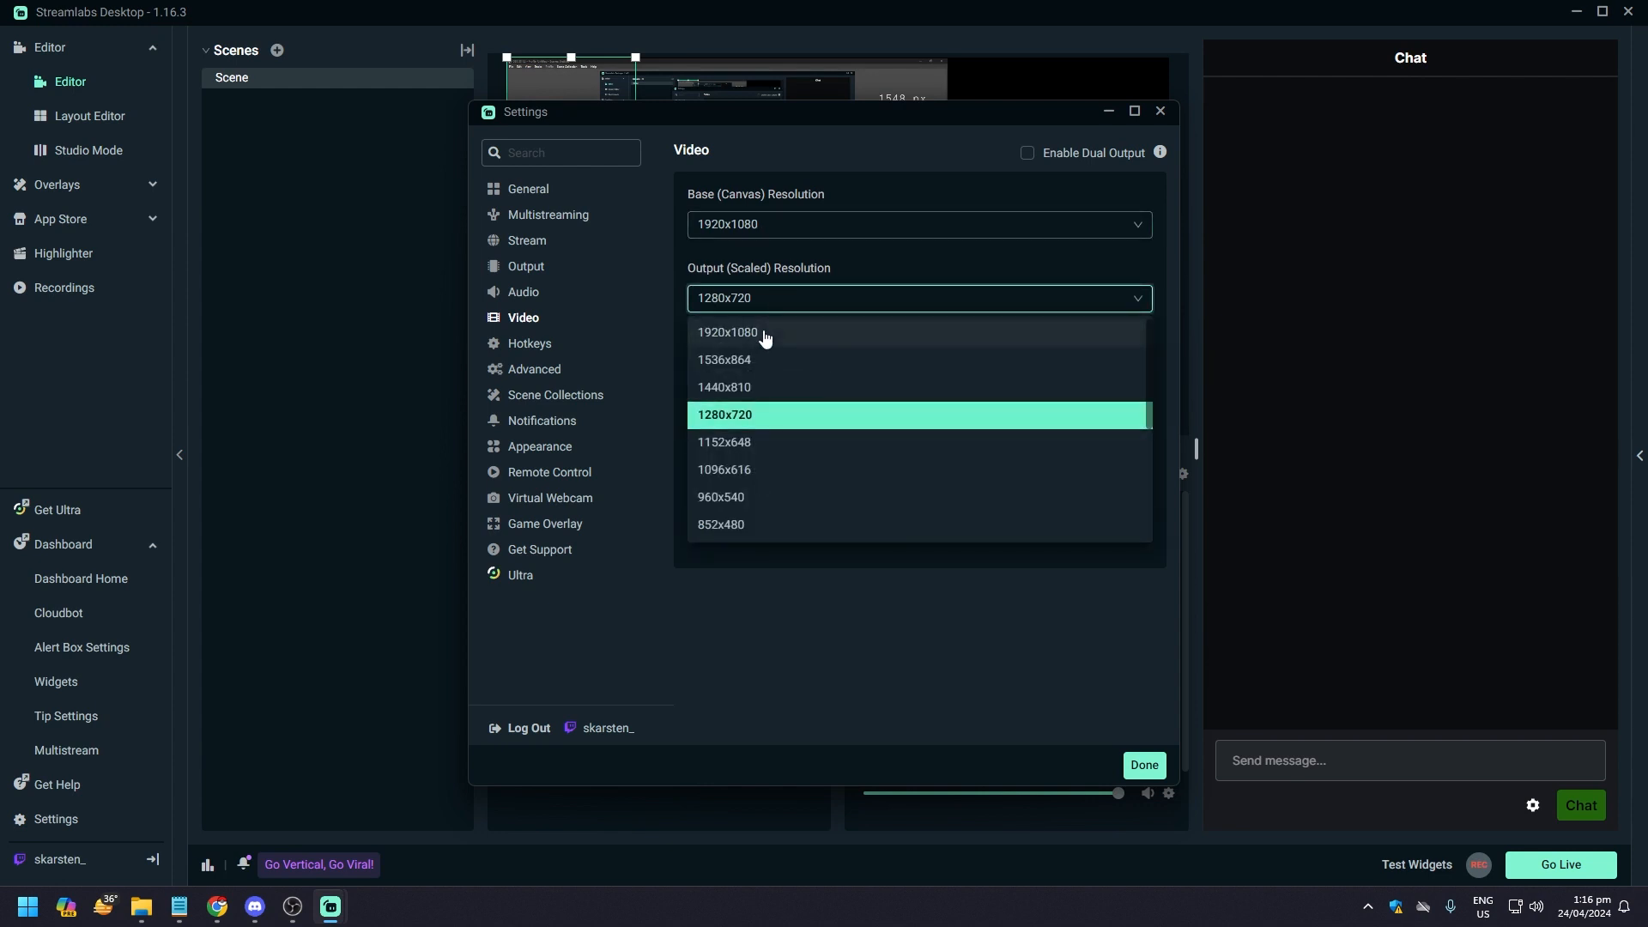
left_click(761, 332)
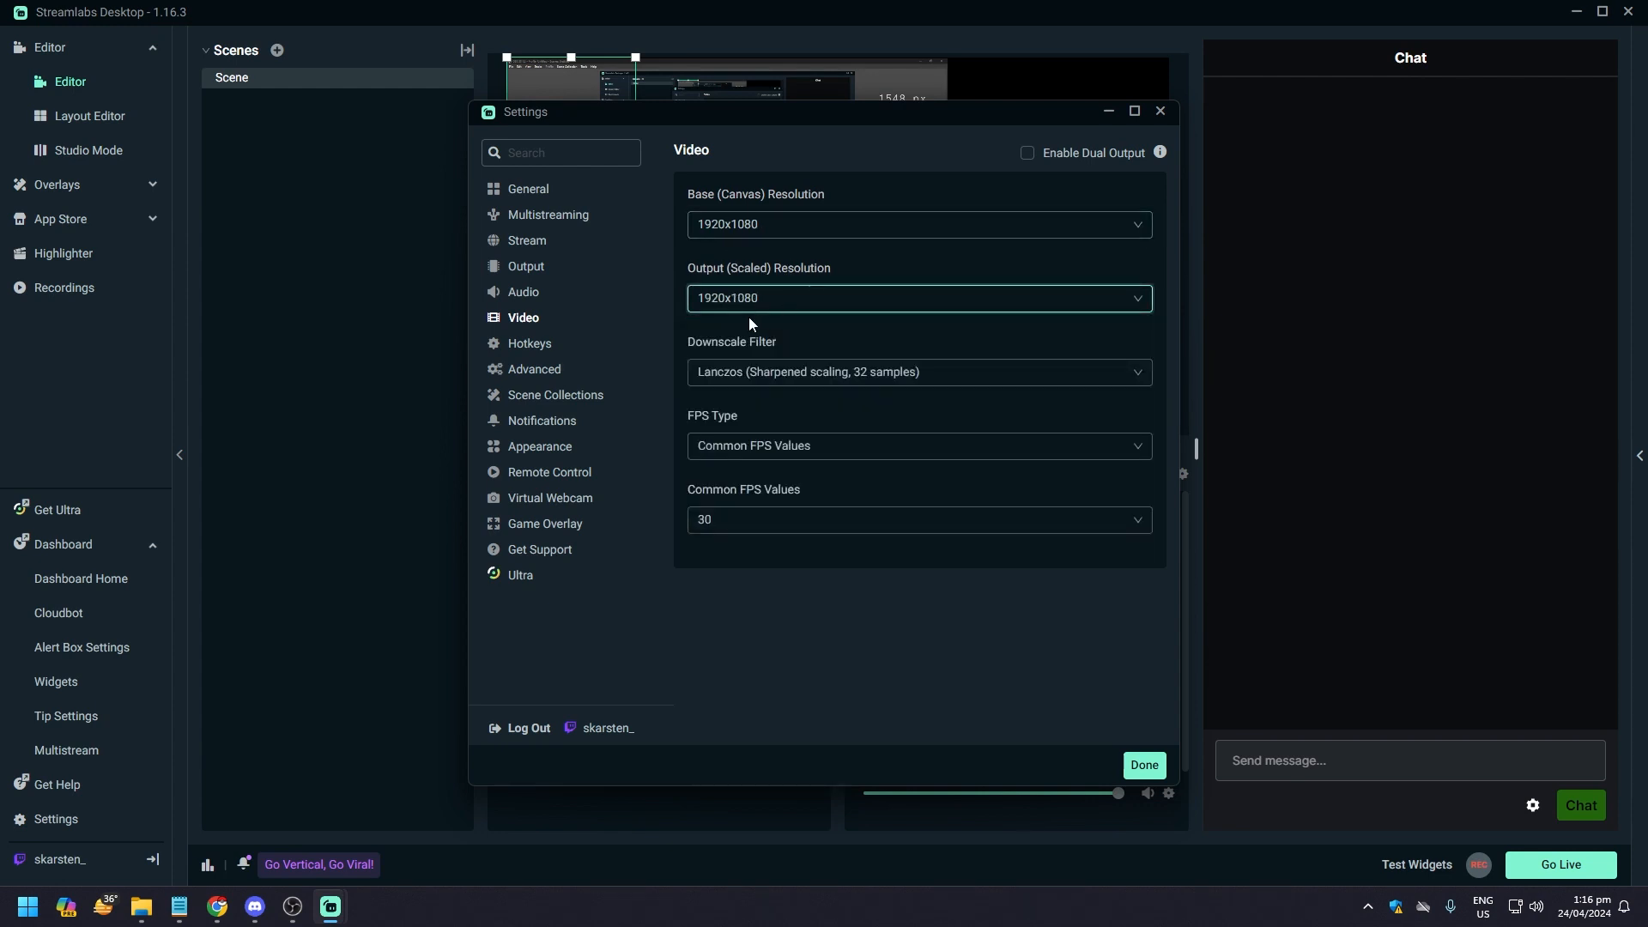
Step: Check the downscale filter choices and set the common FPS value to 60
left_click(772, 384)
left_click(771, 384)
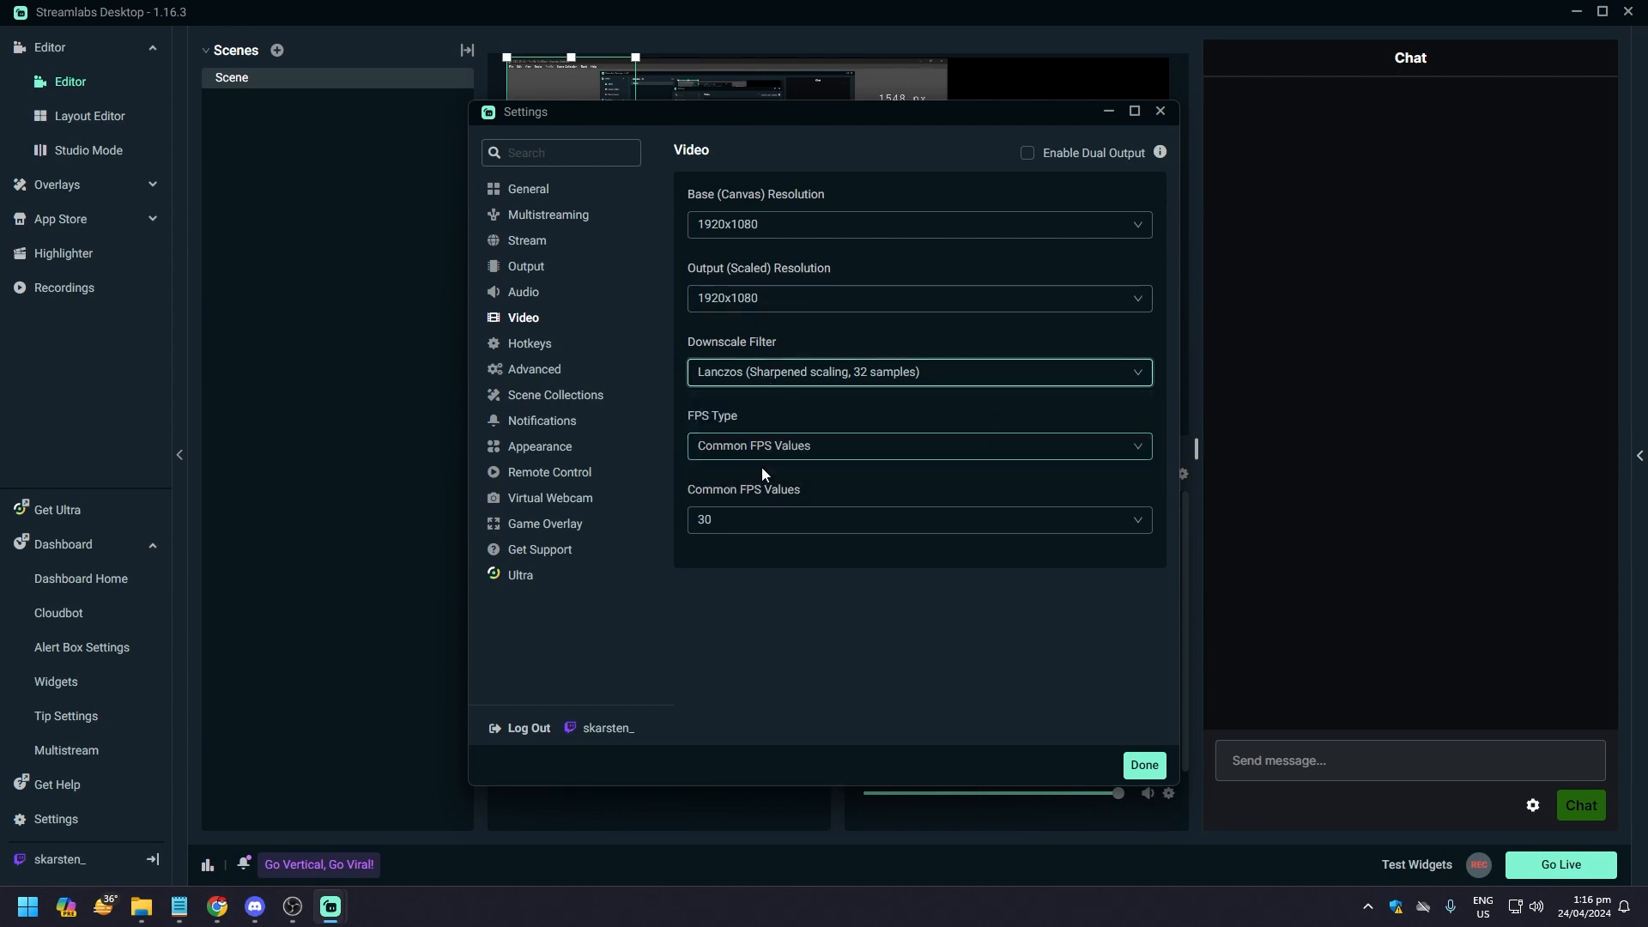
left_click(732, 520)
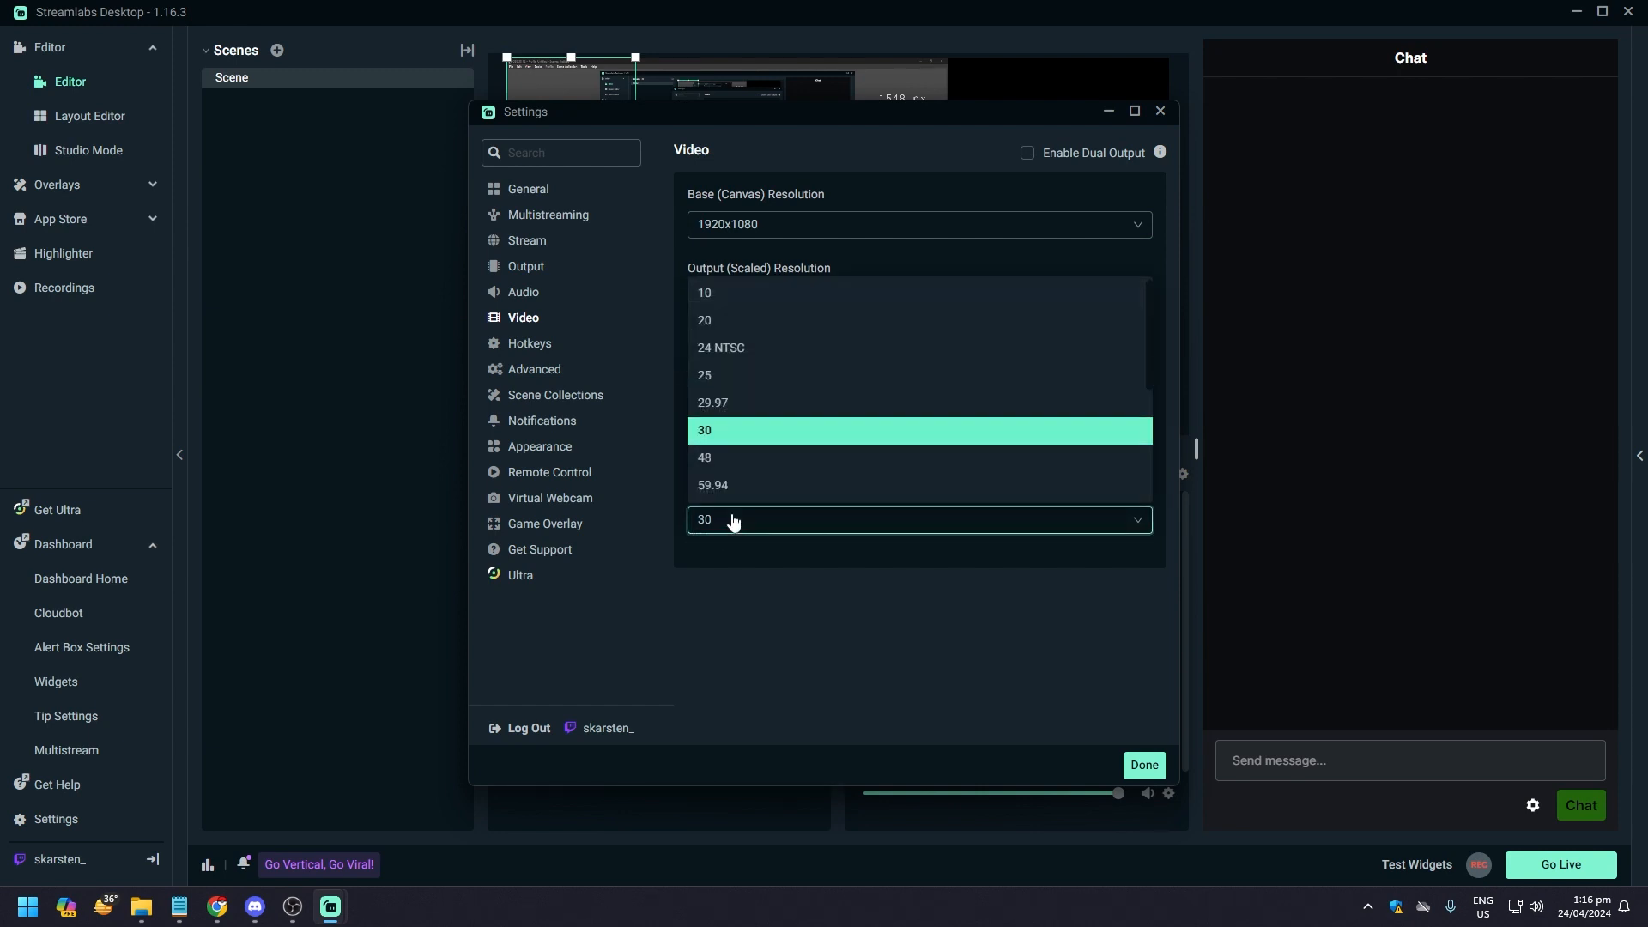
scroll(743, 496, "down", 1)
left_click(706, 487)
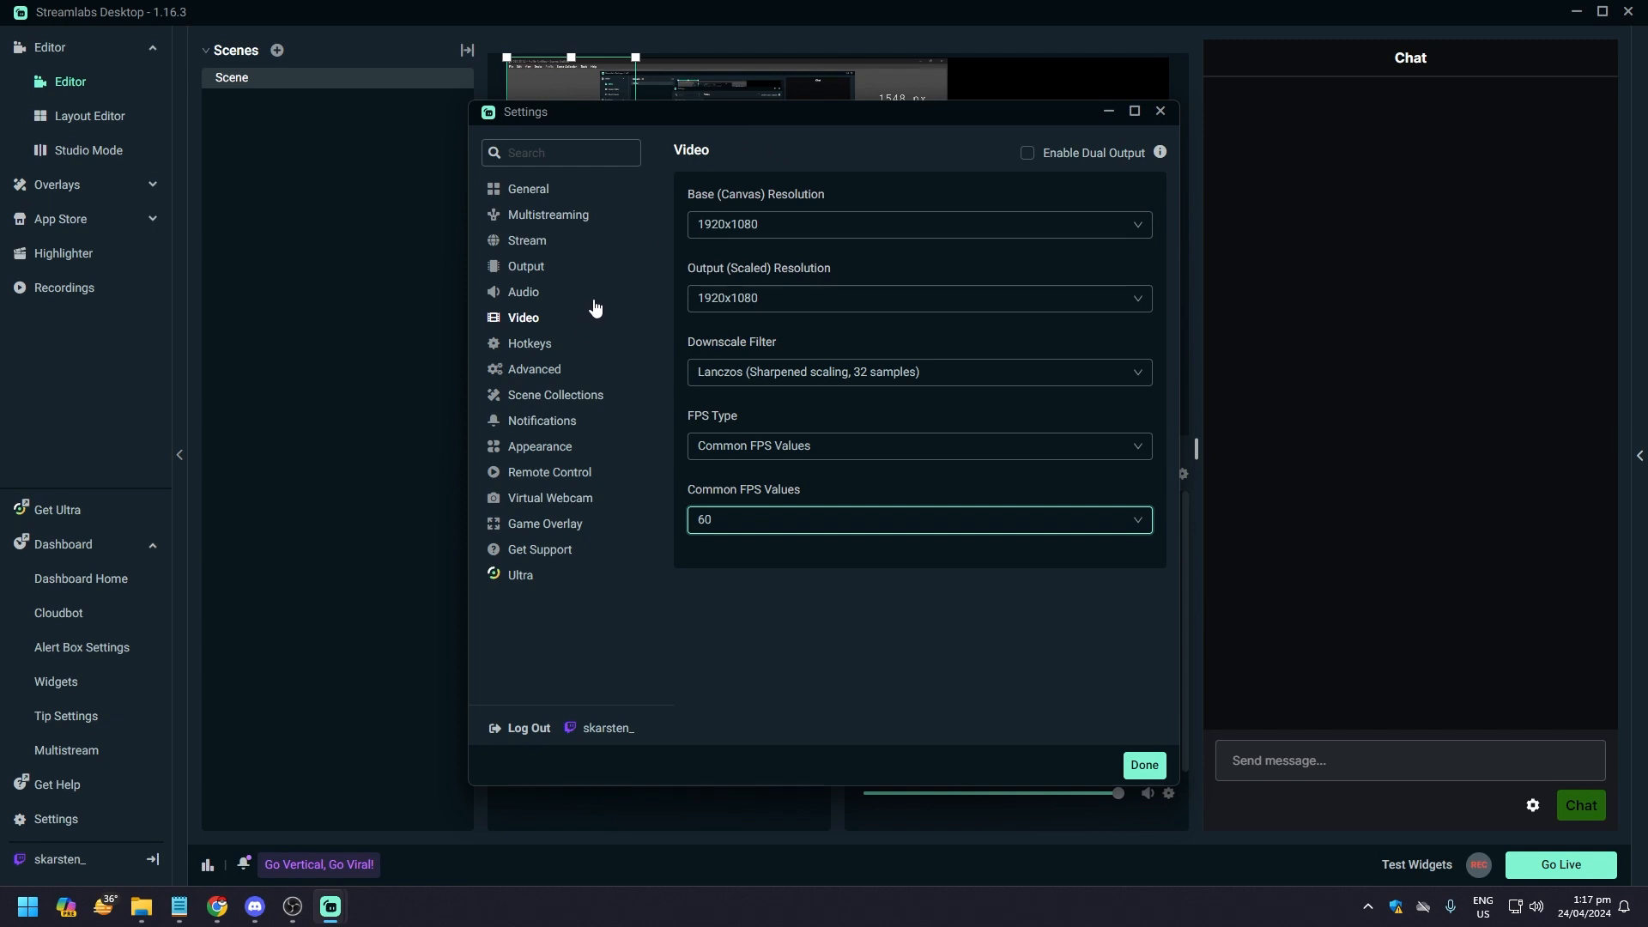
Step: Switch the output mode to Simple to compare its settings, and return it to Advanced
left_click(525, 268)
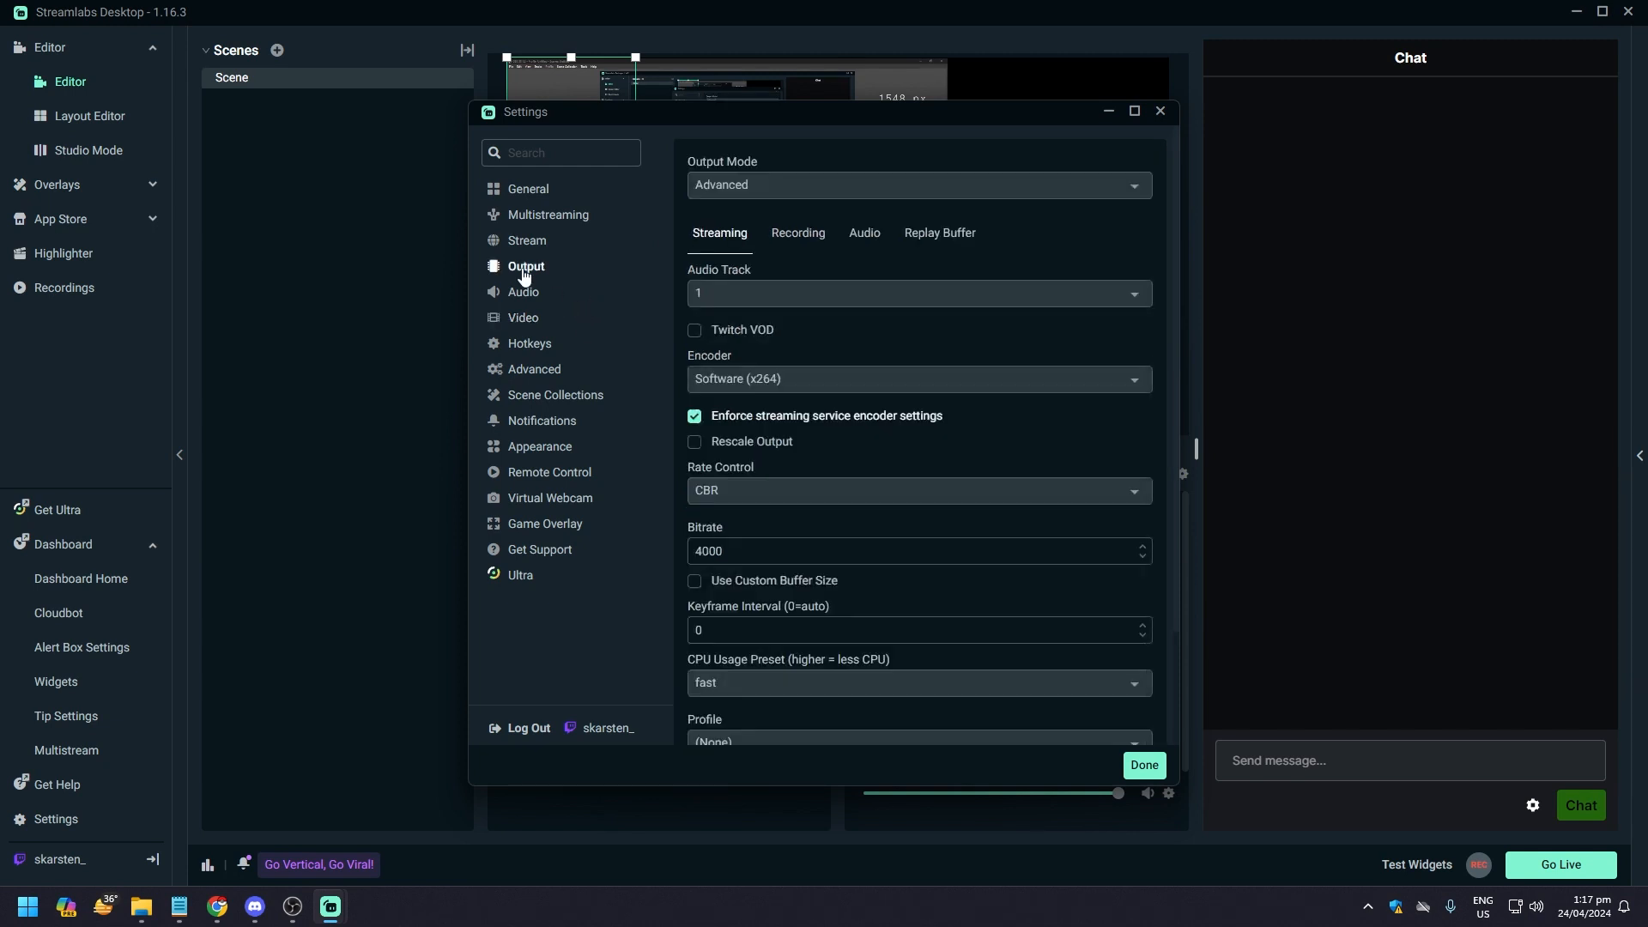
left_click(759, 186)
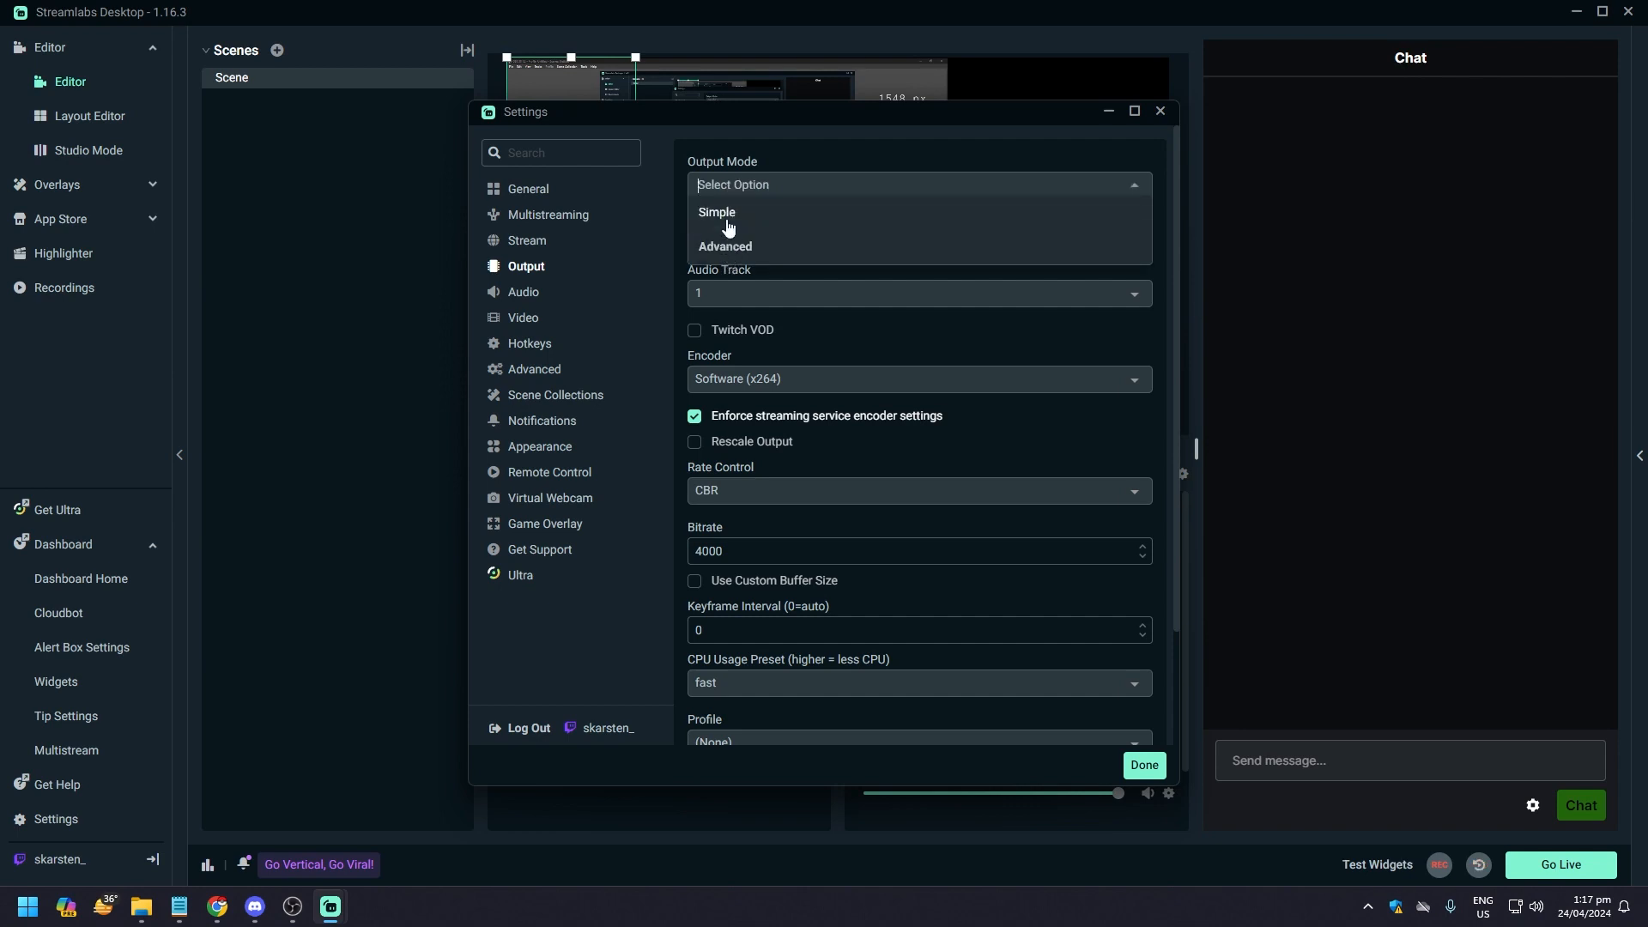
left_click(725, 219)
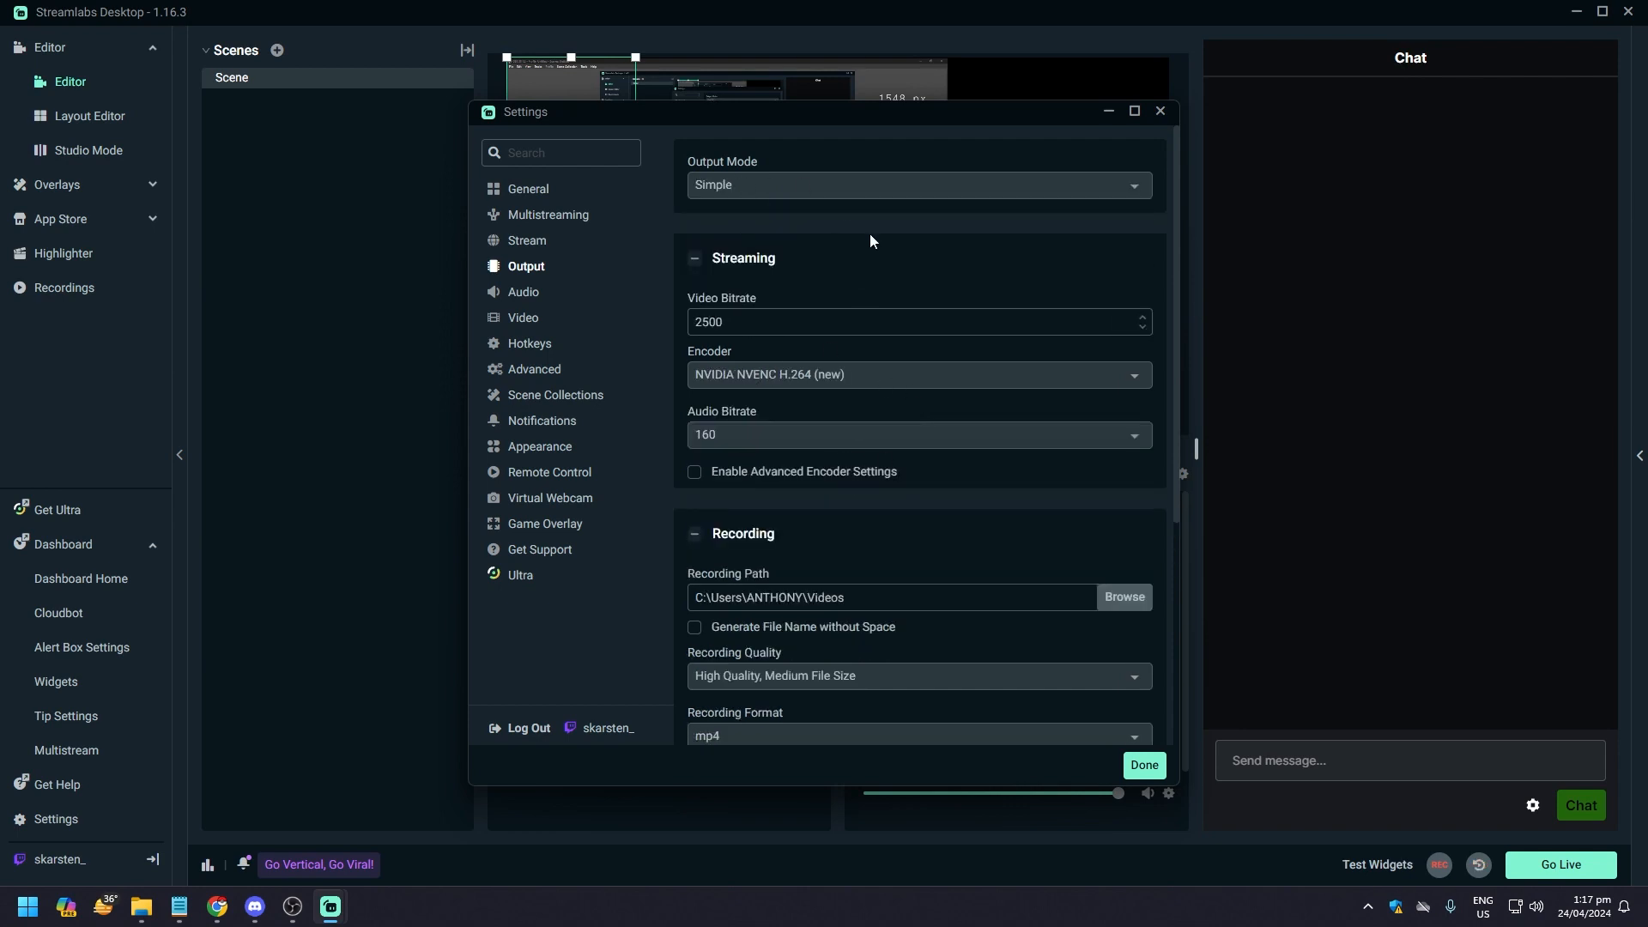
left_click(770, 185)
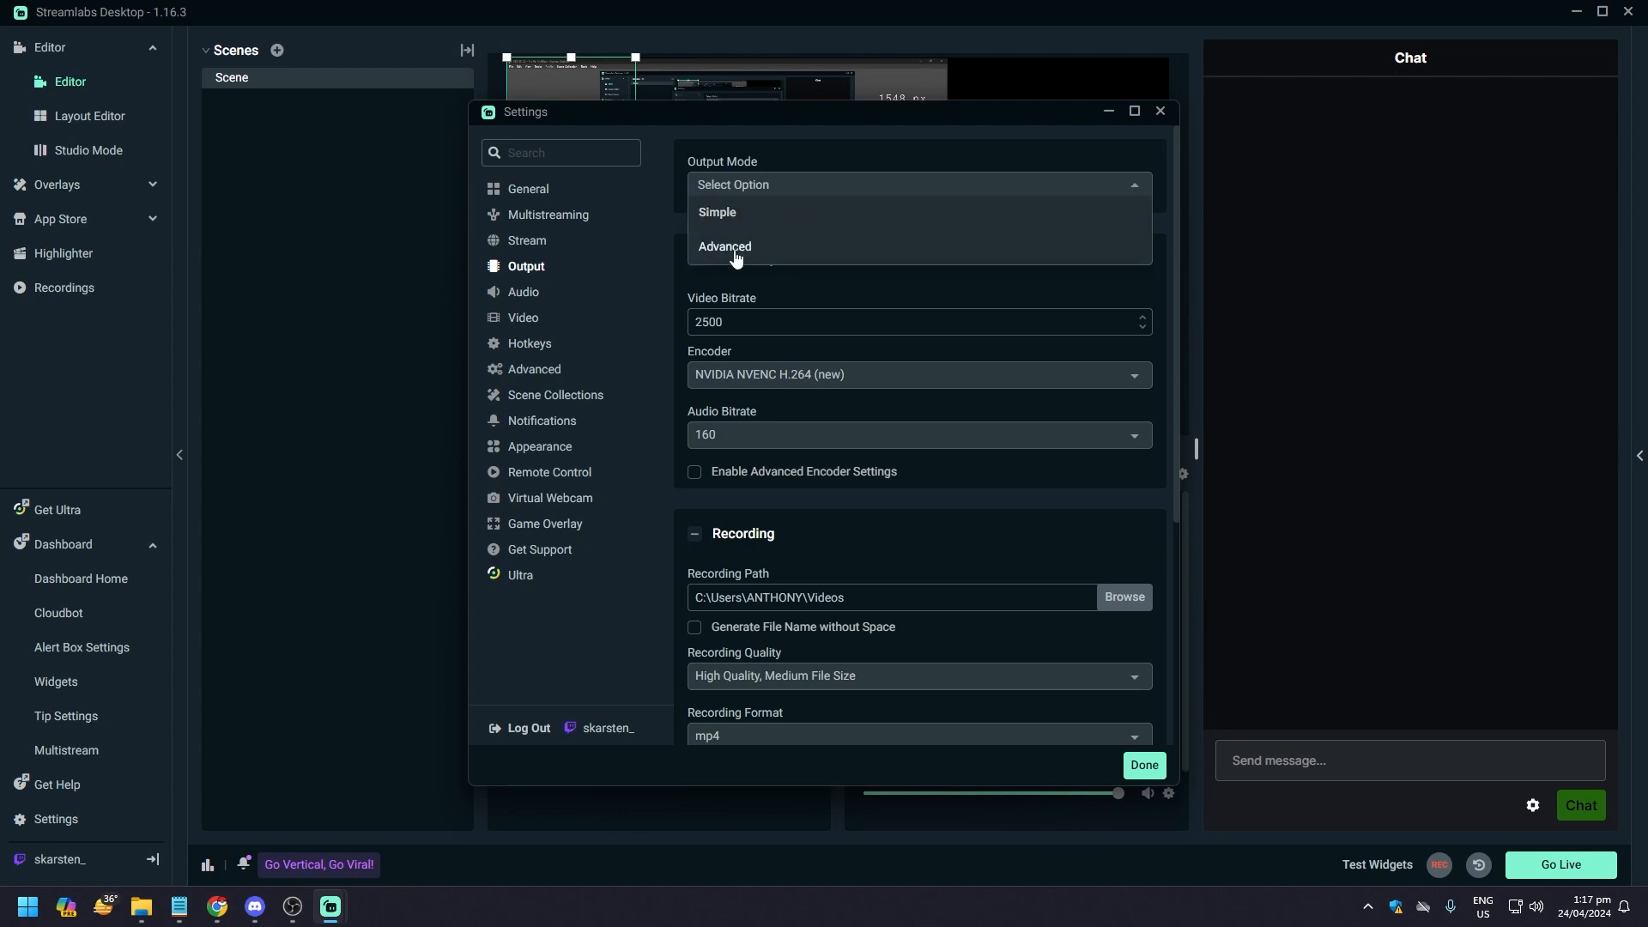
left_click(740, 246)
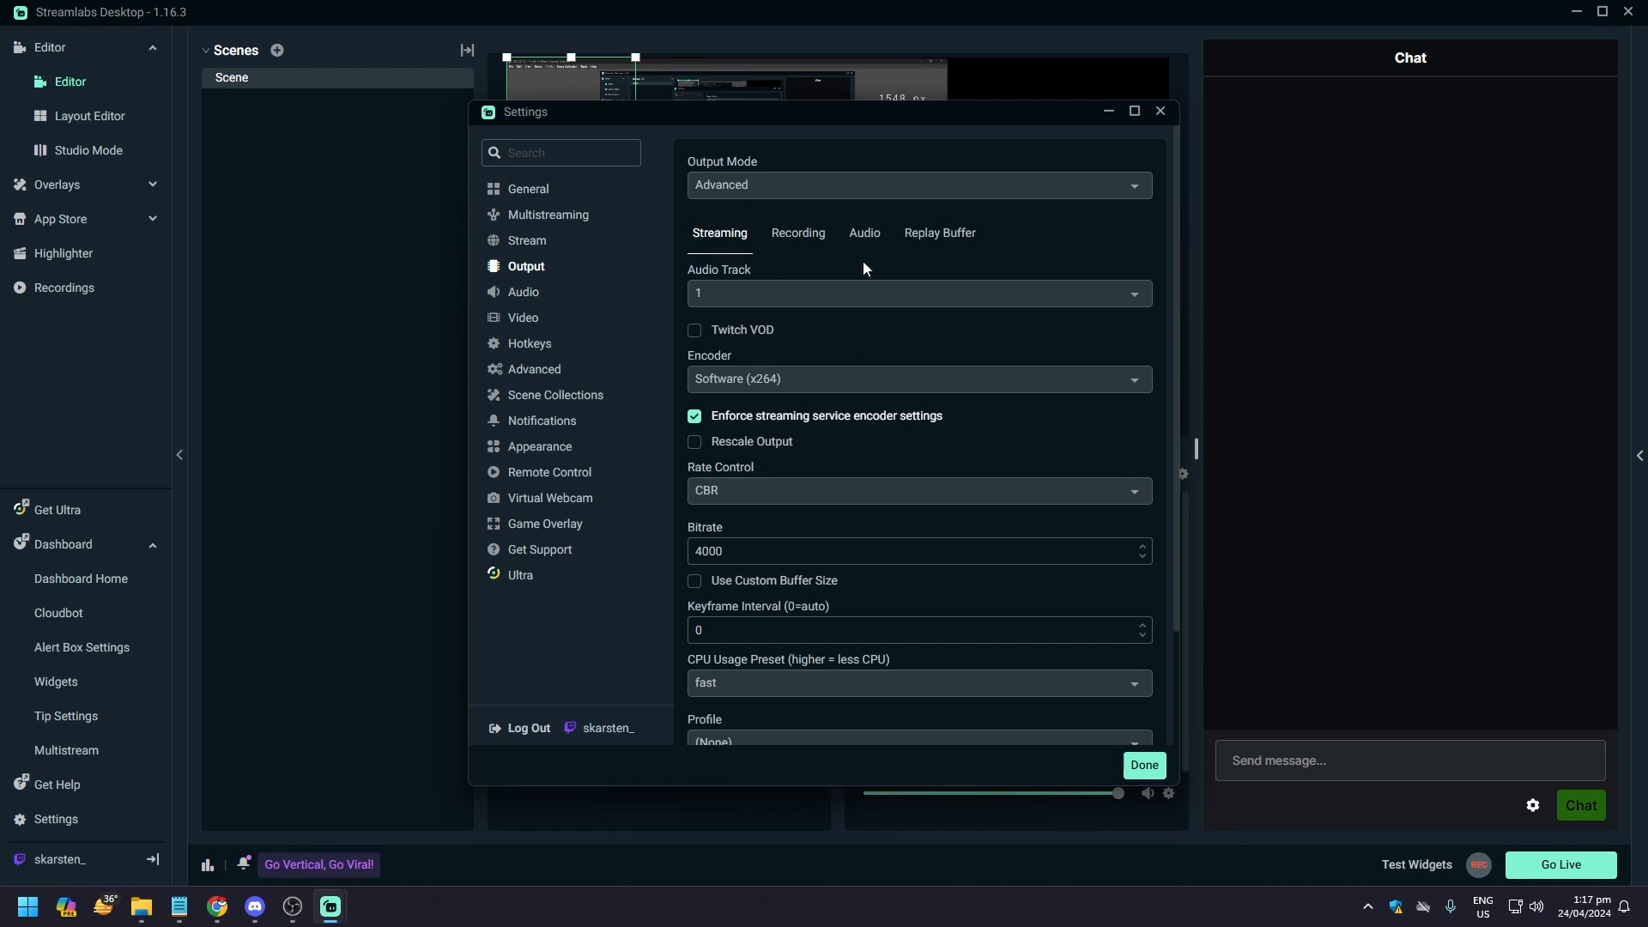
Step: Review the Recording, Audio and Replay Buffer sections of the advanced output settings
left_click(794, 240)
left_click(875, 239)
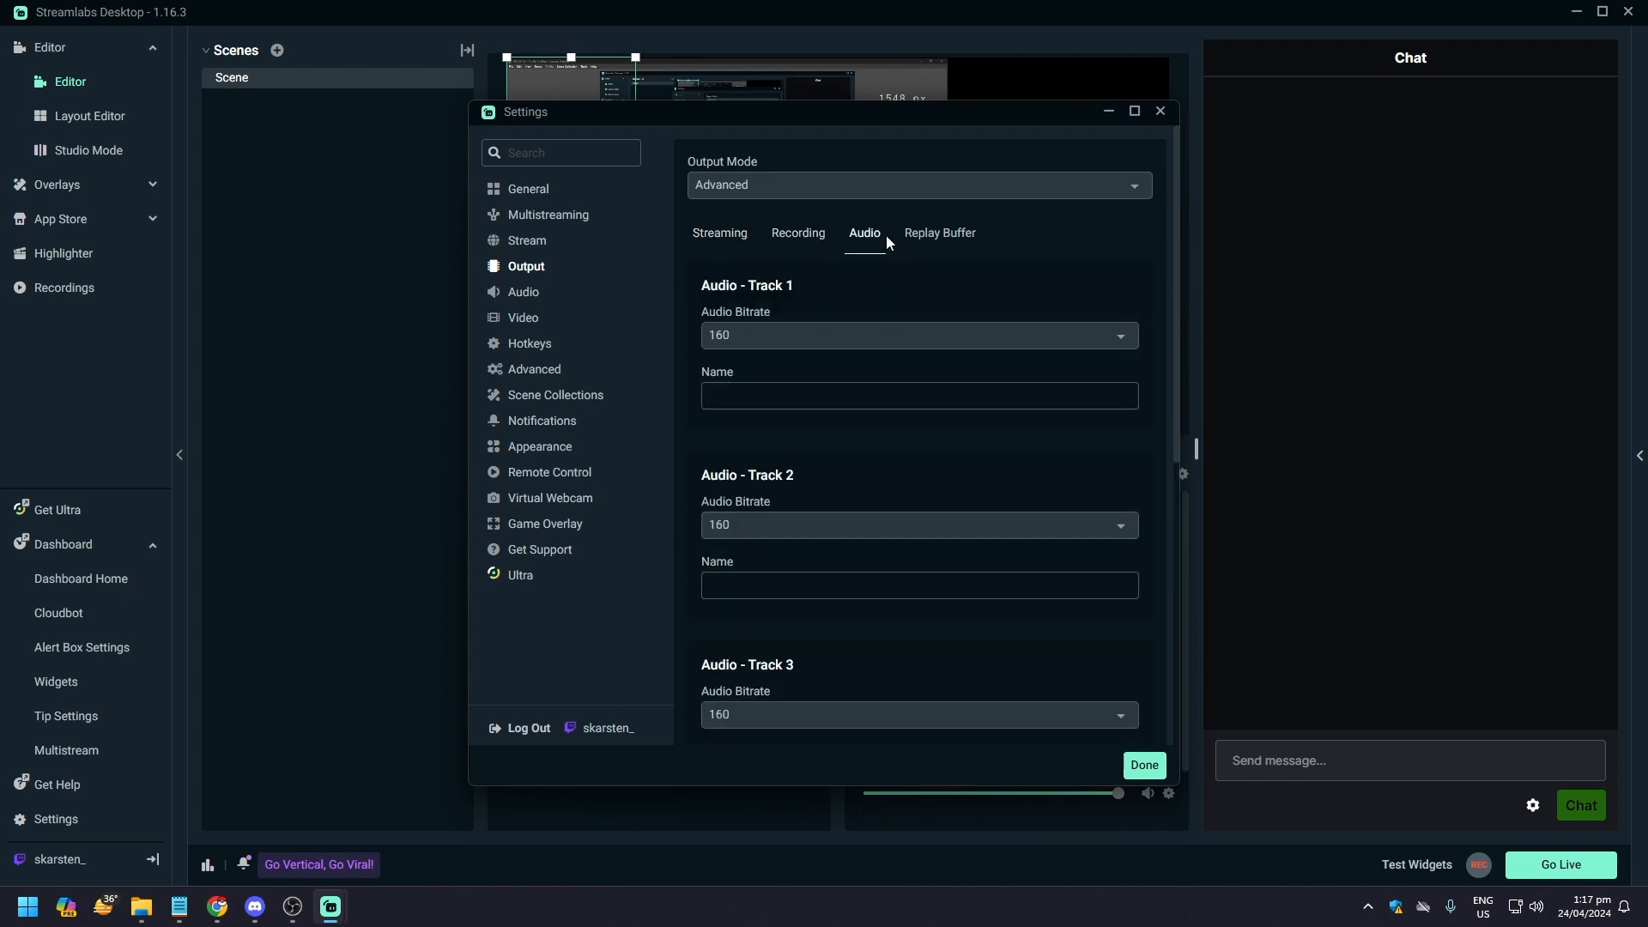
left_click(948, 244)
left_click(867, 233)
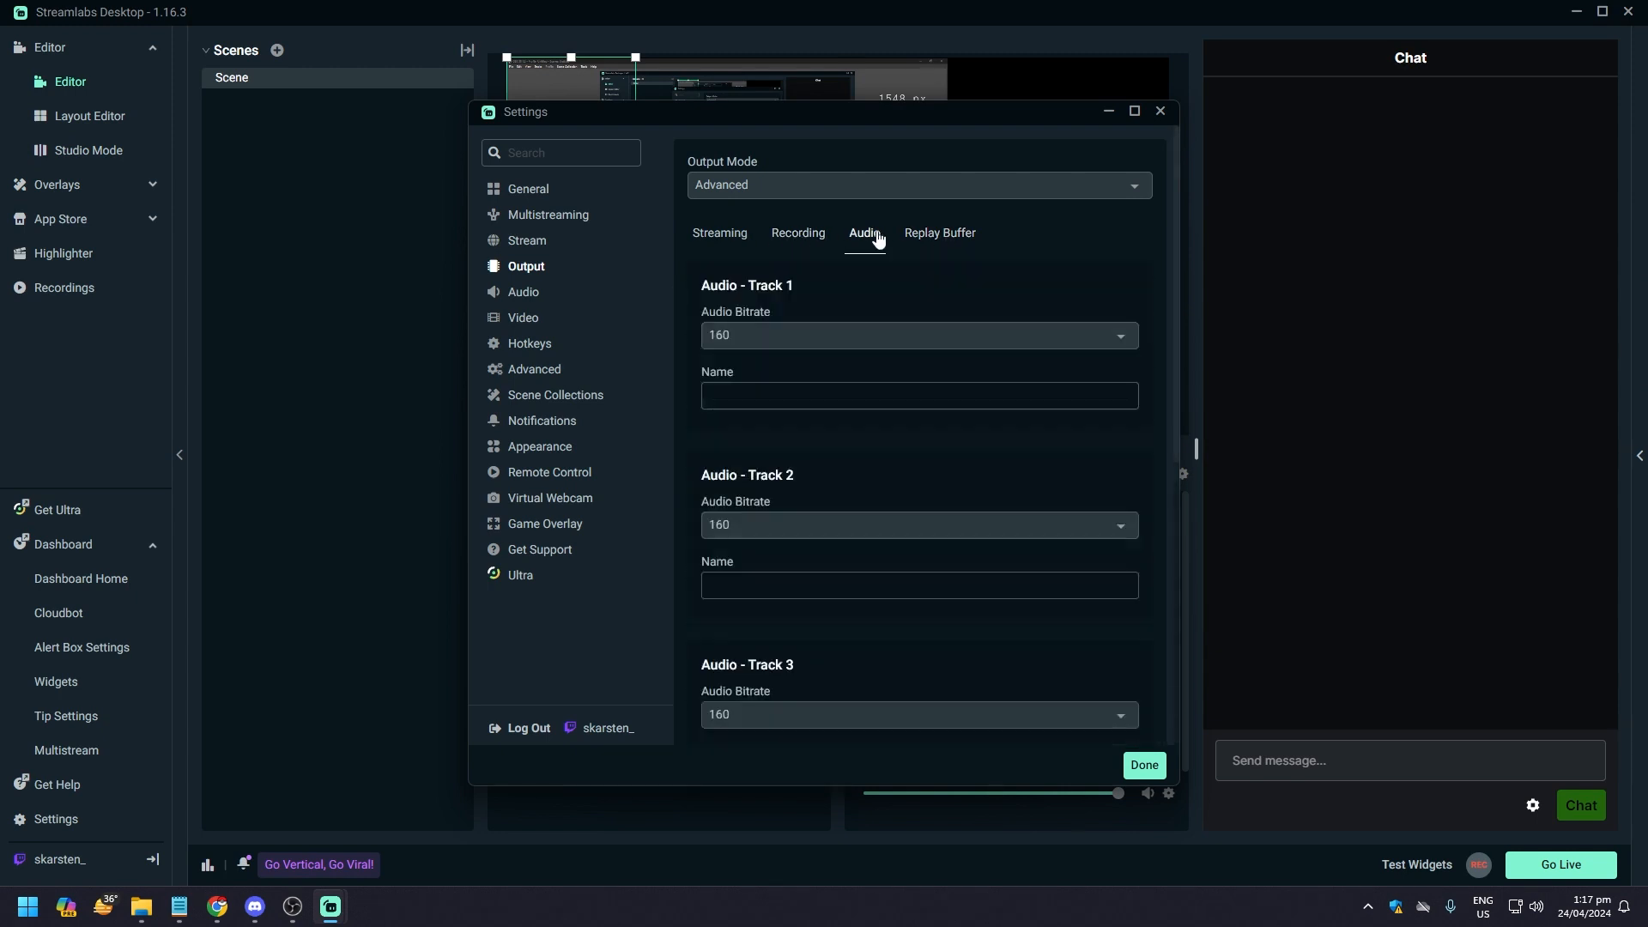
left_click(951, 237)
left_click(802, 237)
left_click(942, 240)
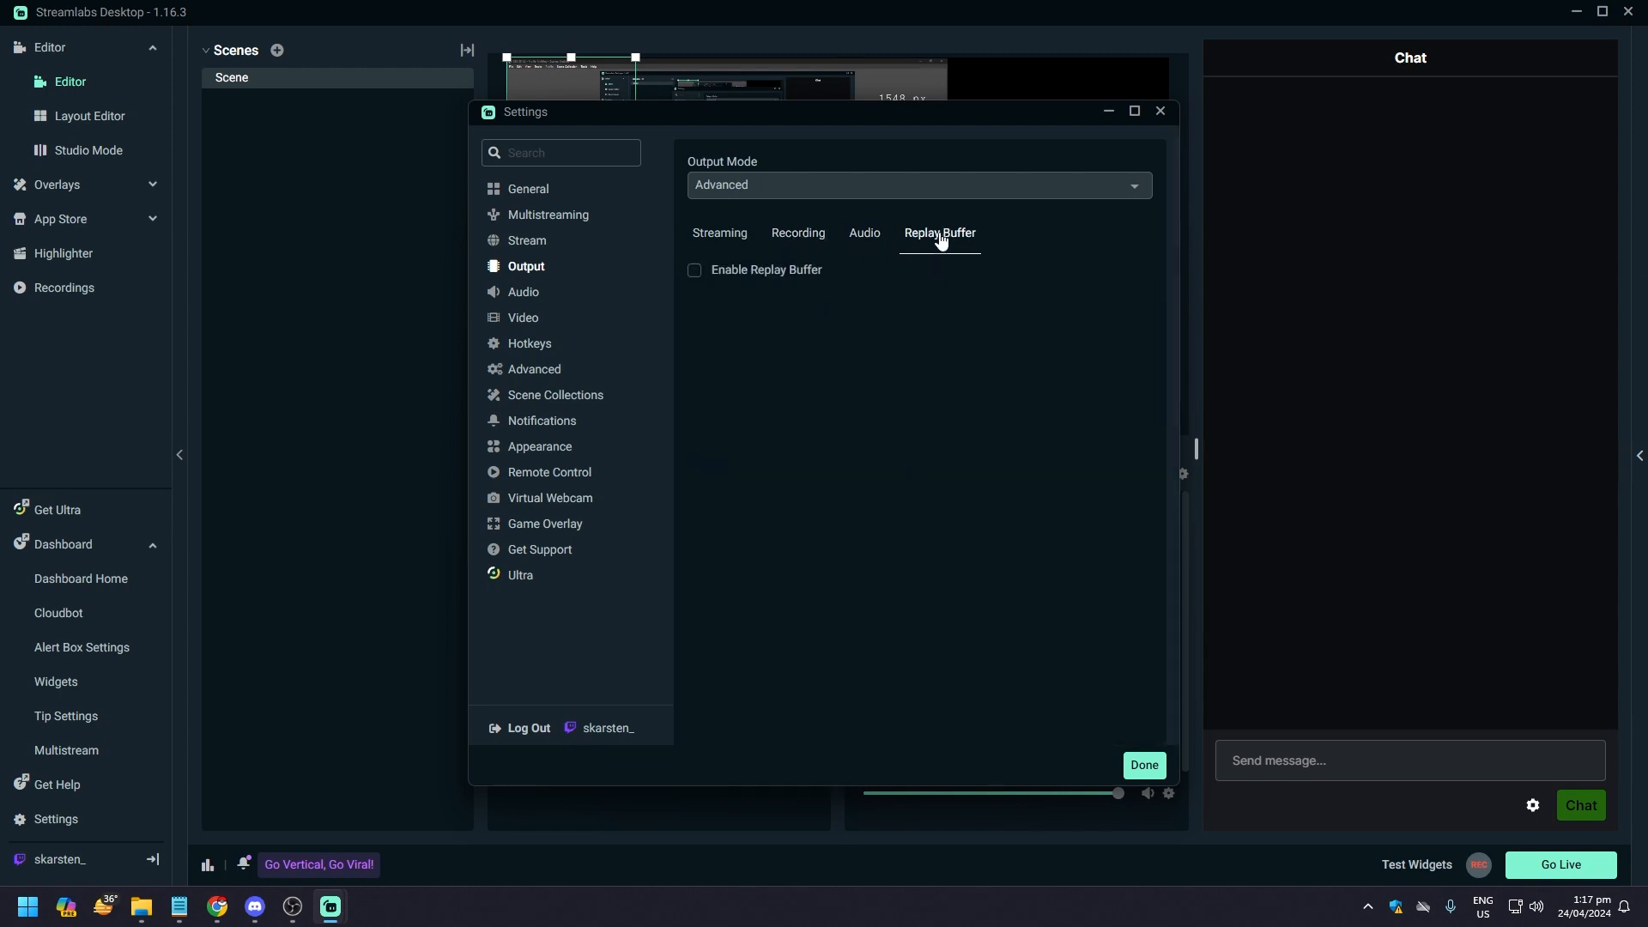
Step: Open the Streaming section of the output settings, enable the Twitch VOD option, and disable it again
left_click(728, 242)
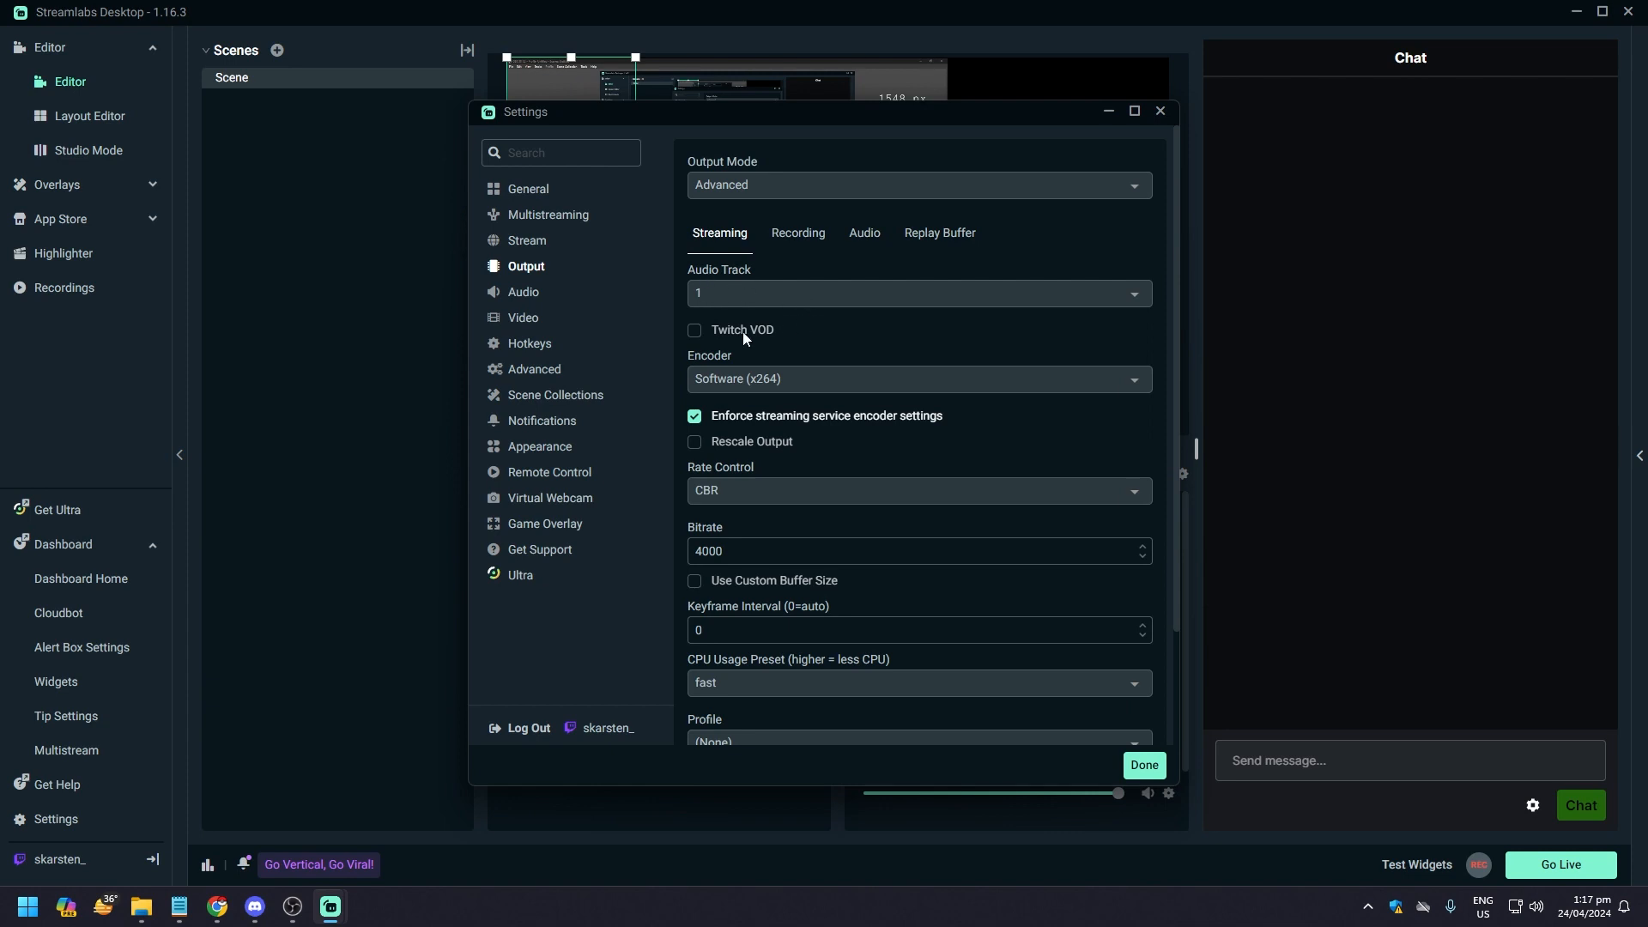
left_click(696, 331)
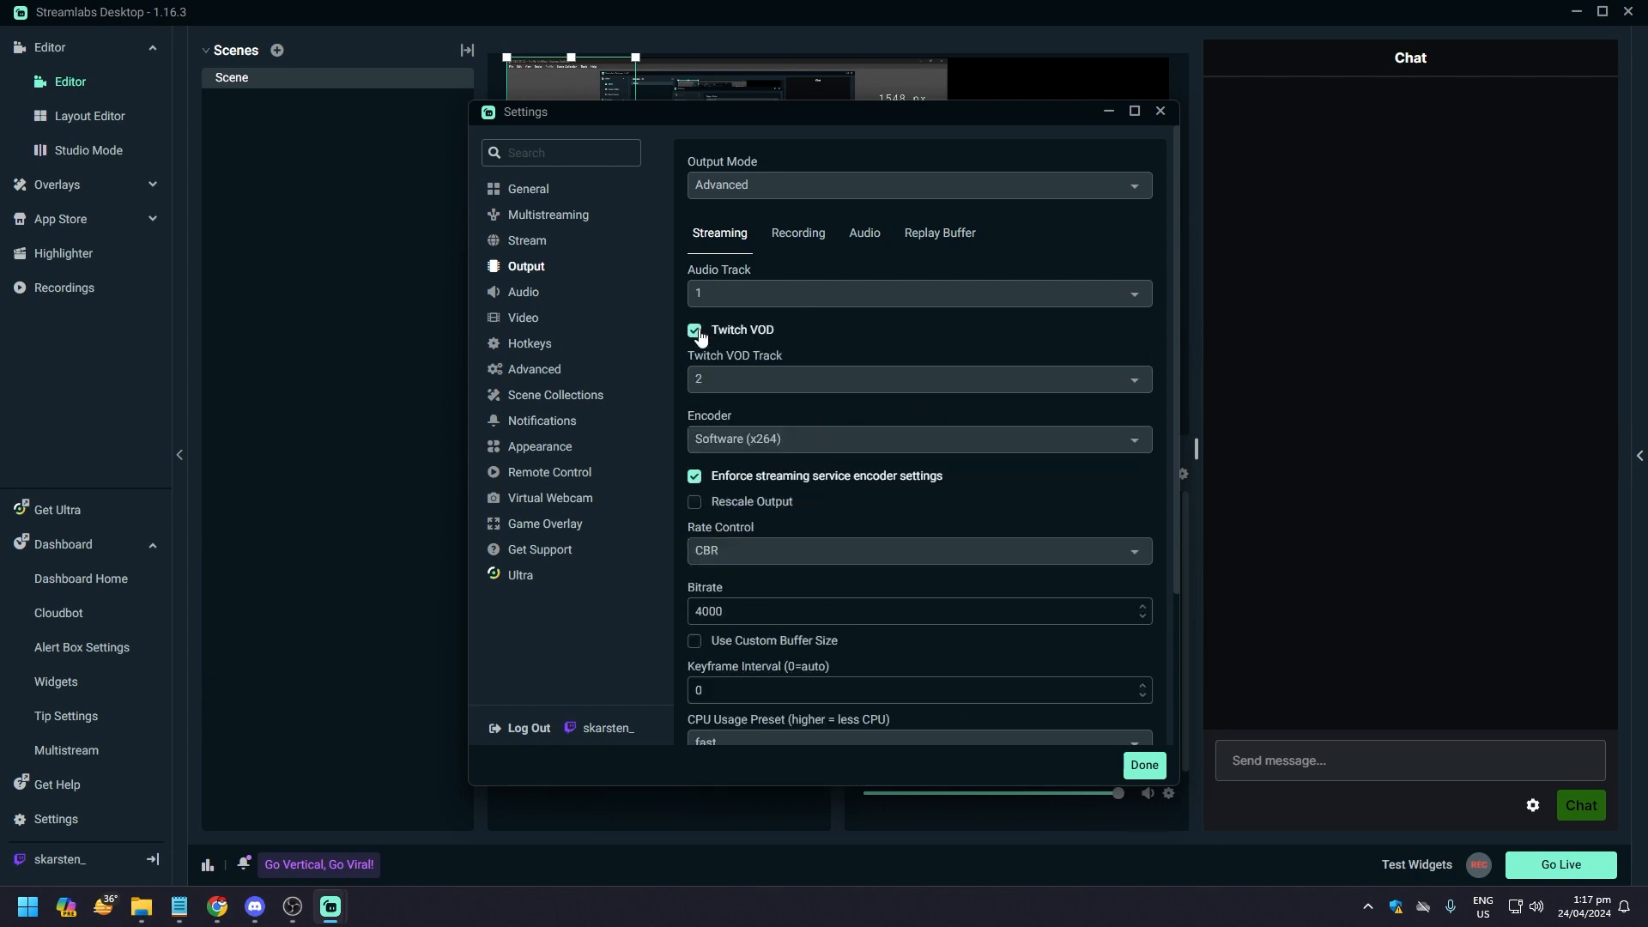
left_click(696, 332)
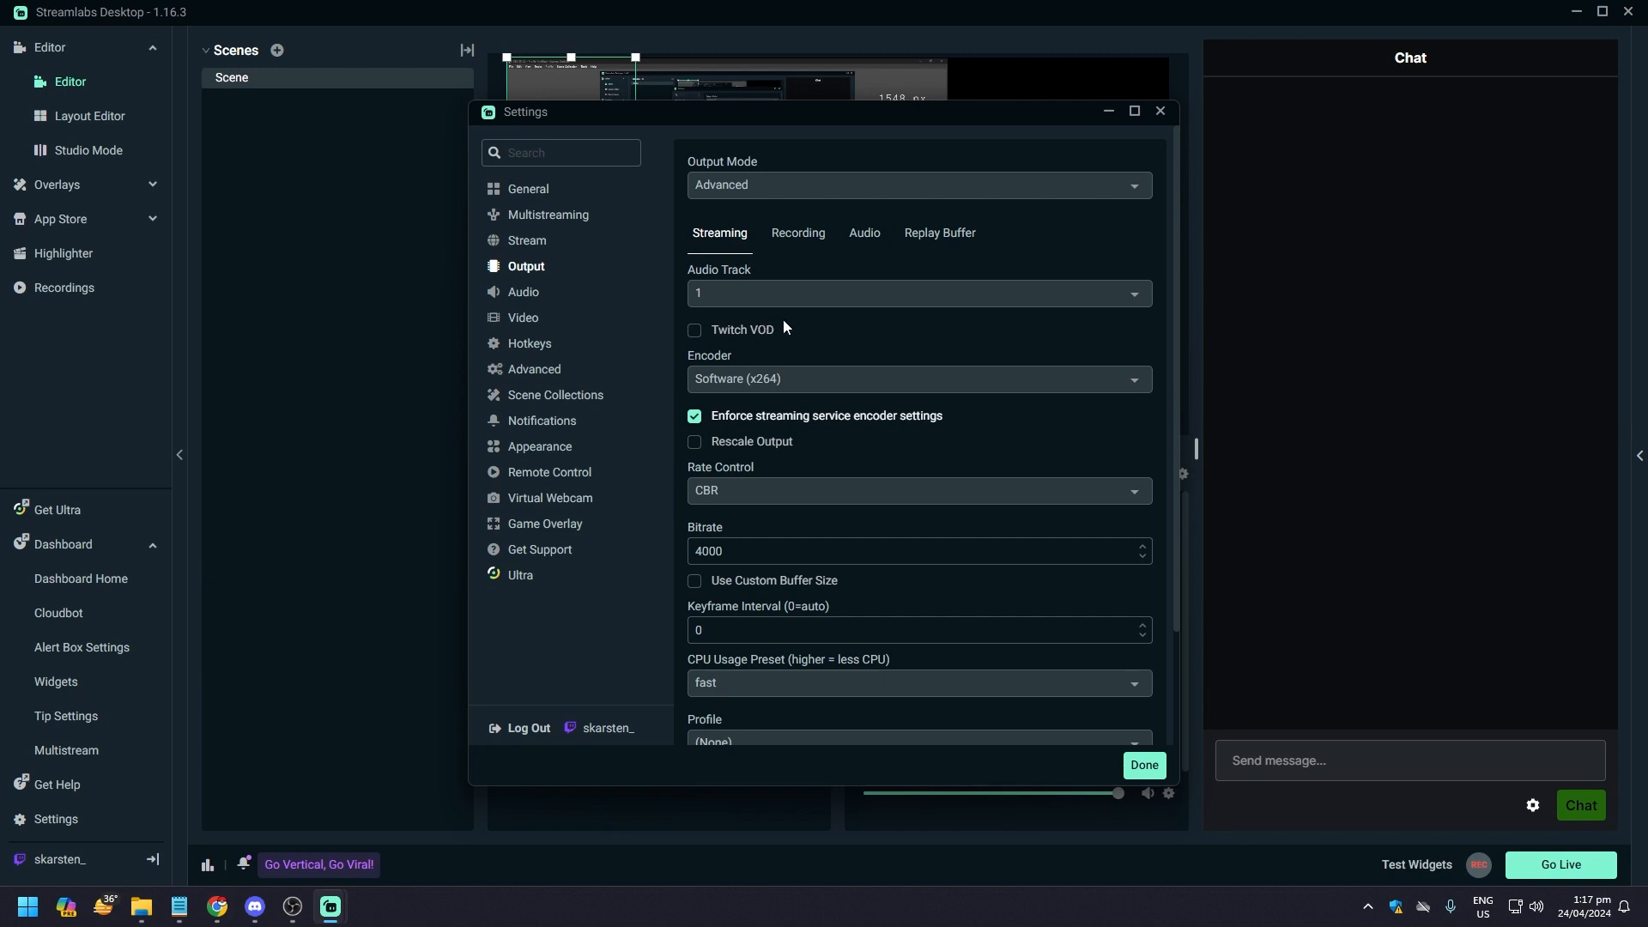
Step: Compare the software and NVIDIA encoder settings, and set the streaming encoder to NVIDIA NVENC H.264
scroll(726, 376, "down", 1)
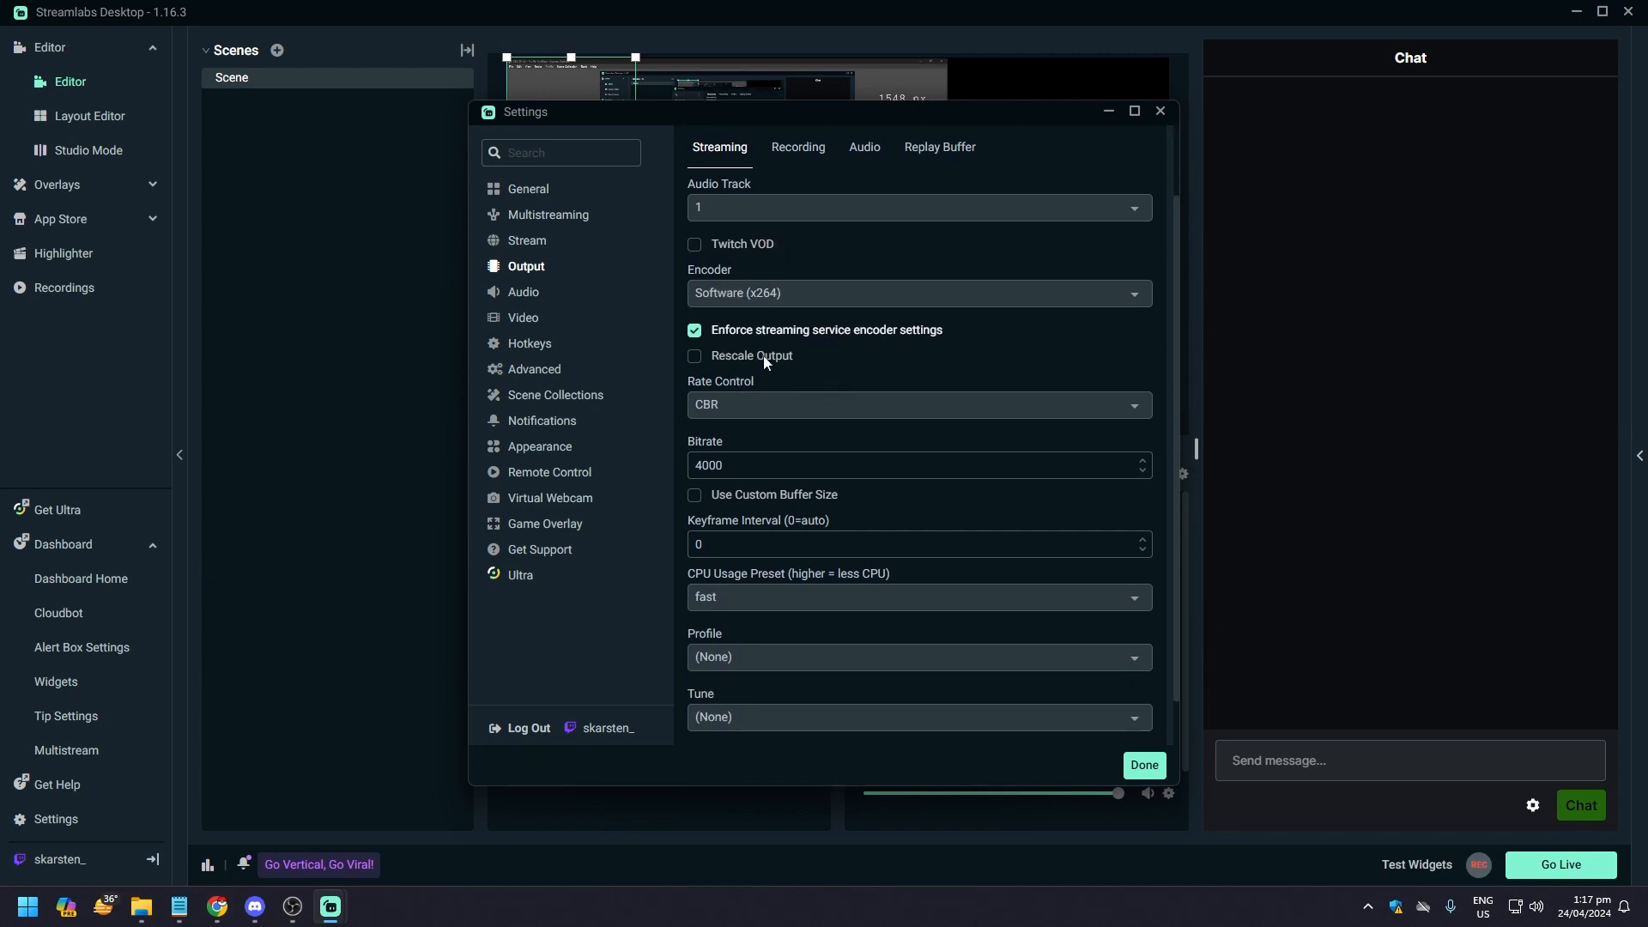
left_click(790, 292)
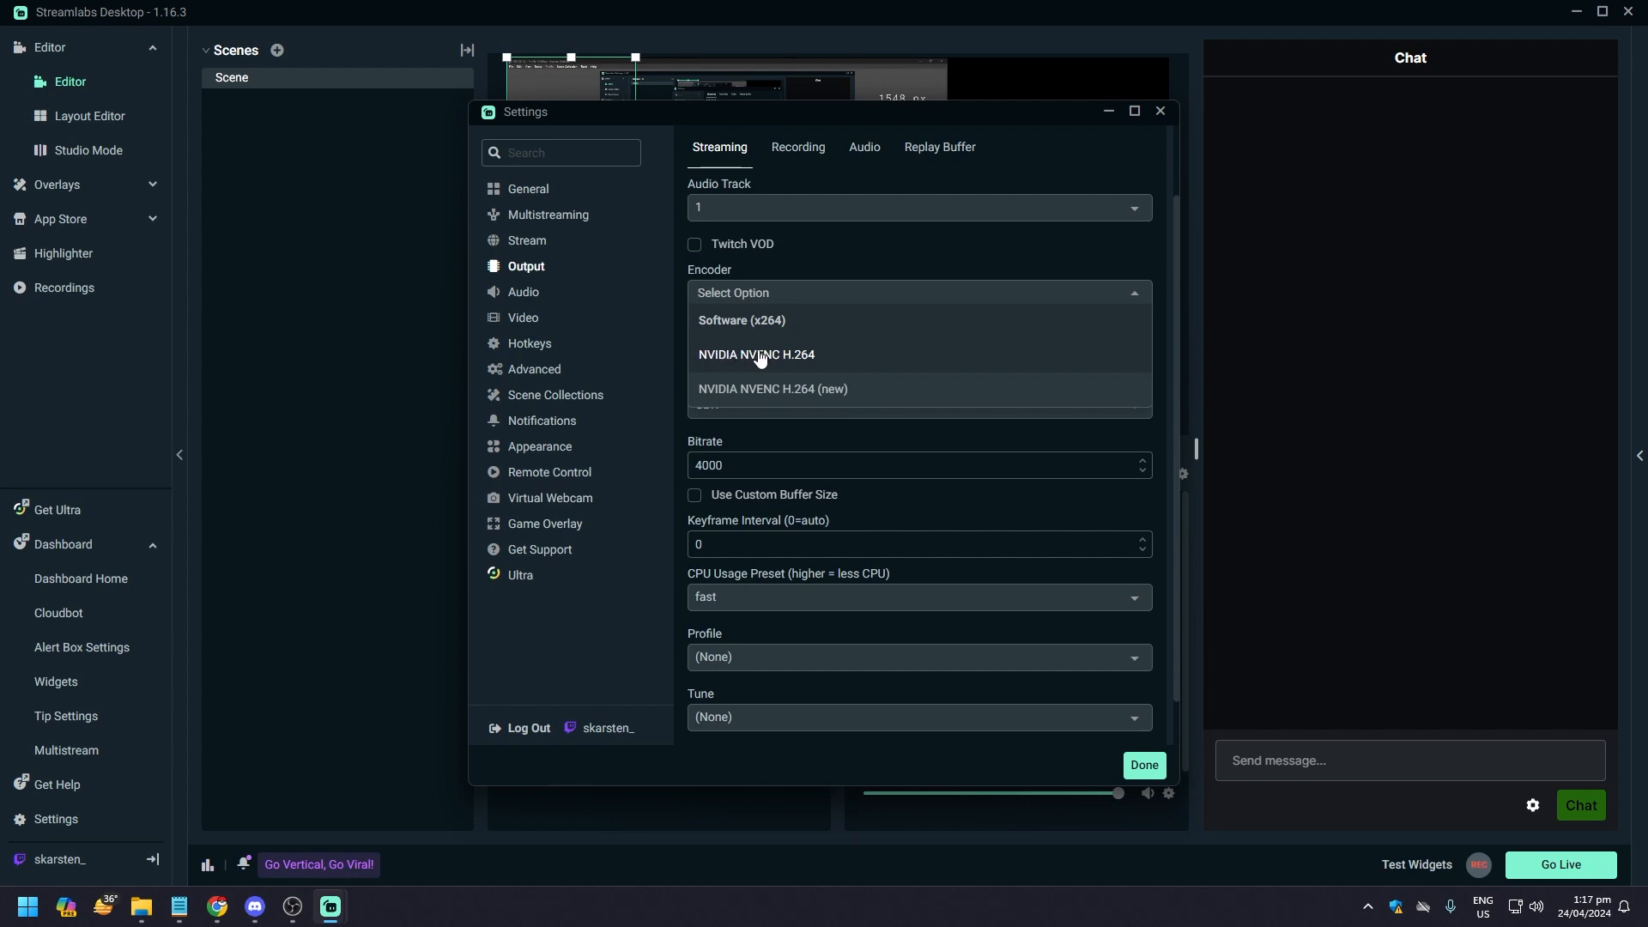
left_click(772, 356)
left_click(760, 294)
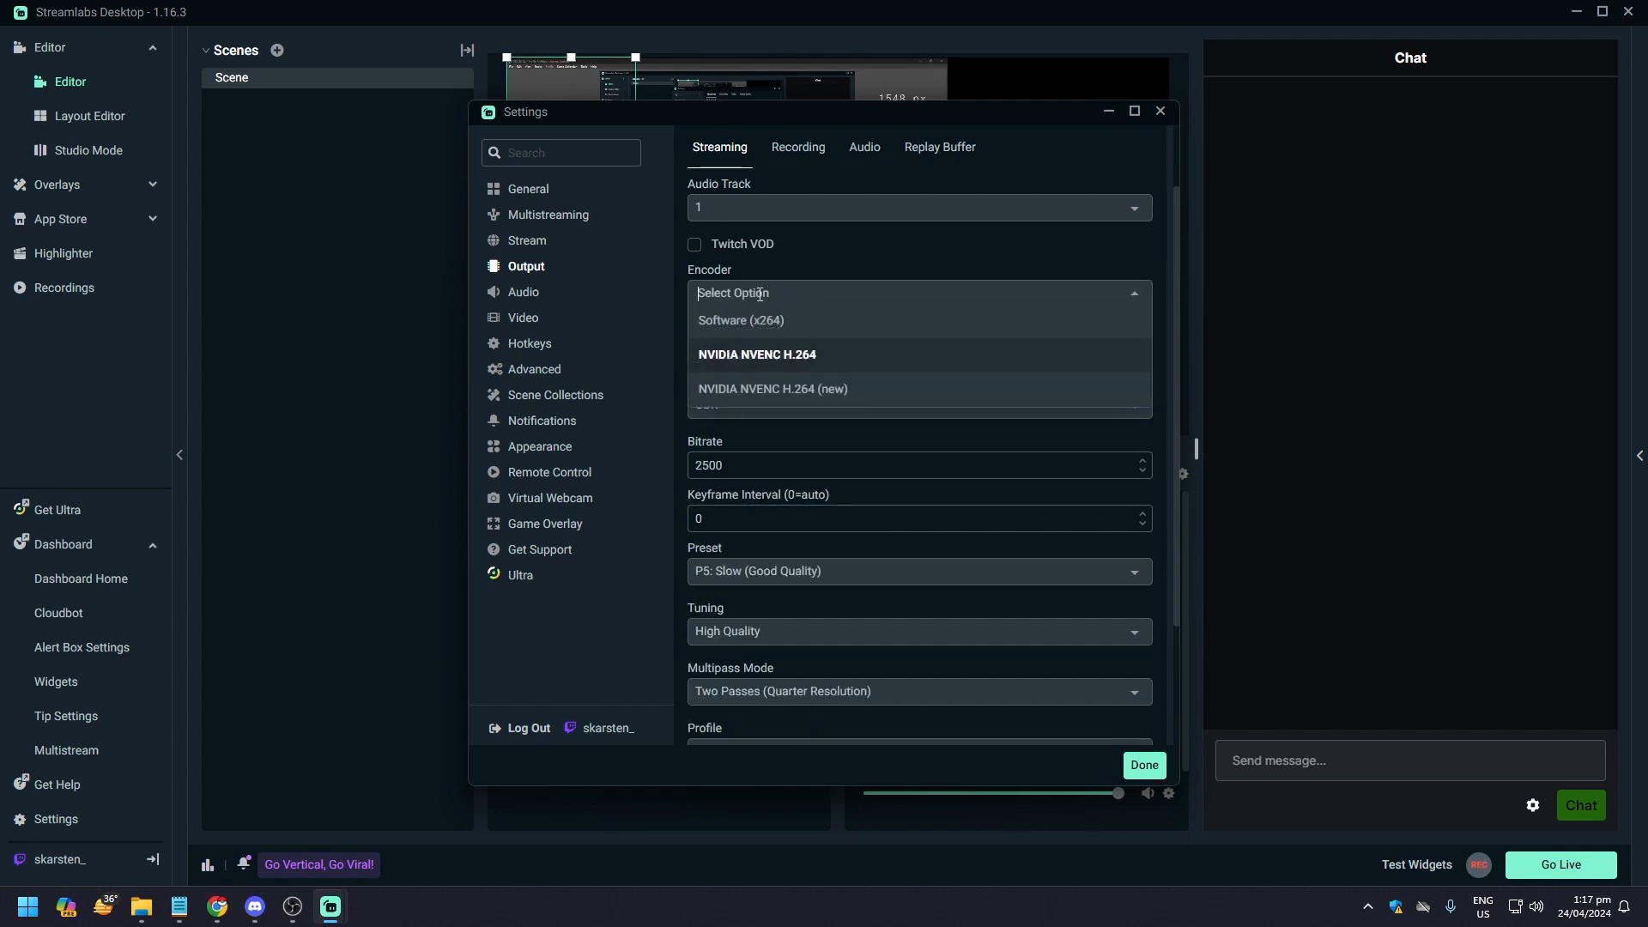
left_click(783, 330)
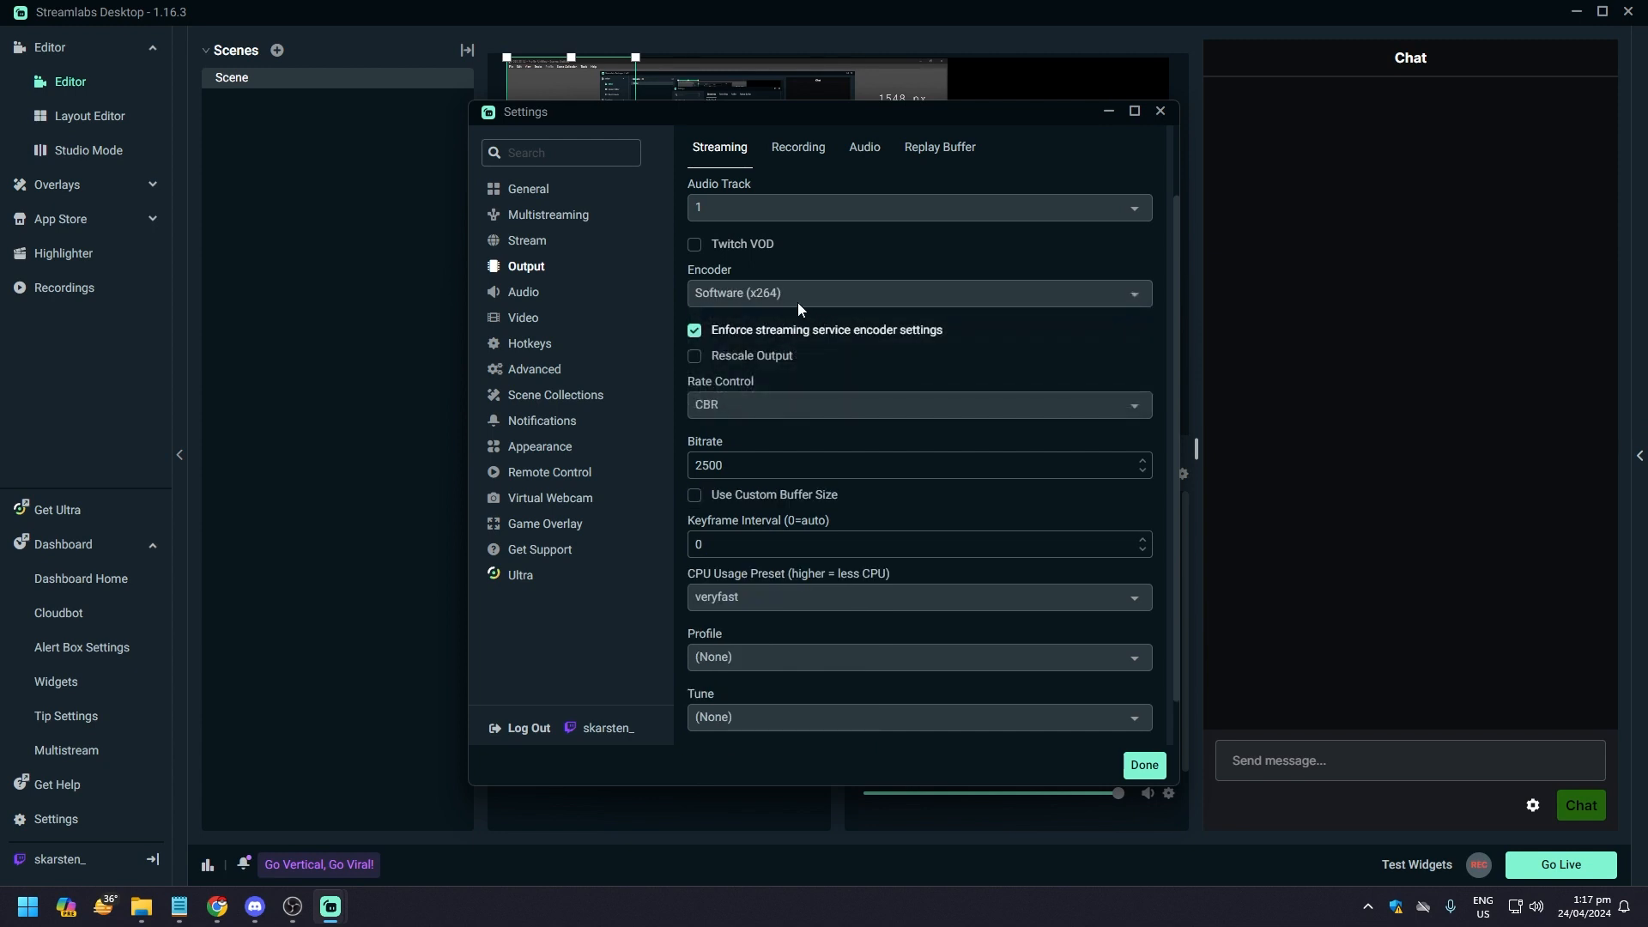
left_click(796, 300)
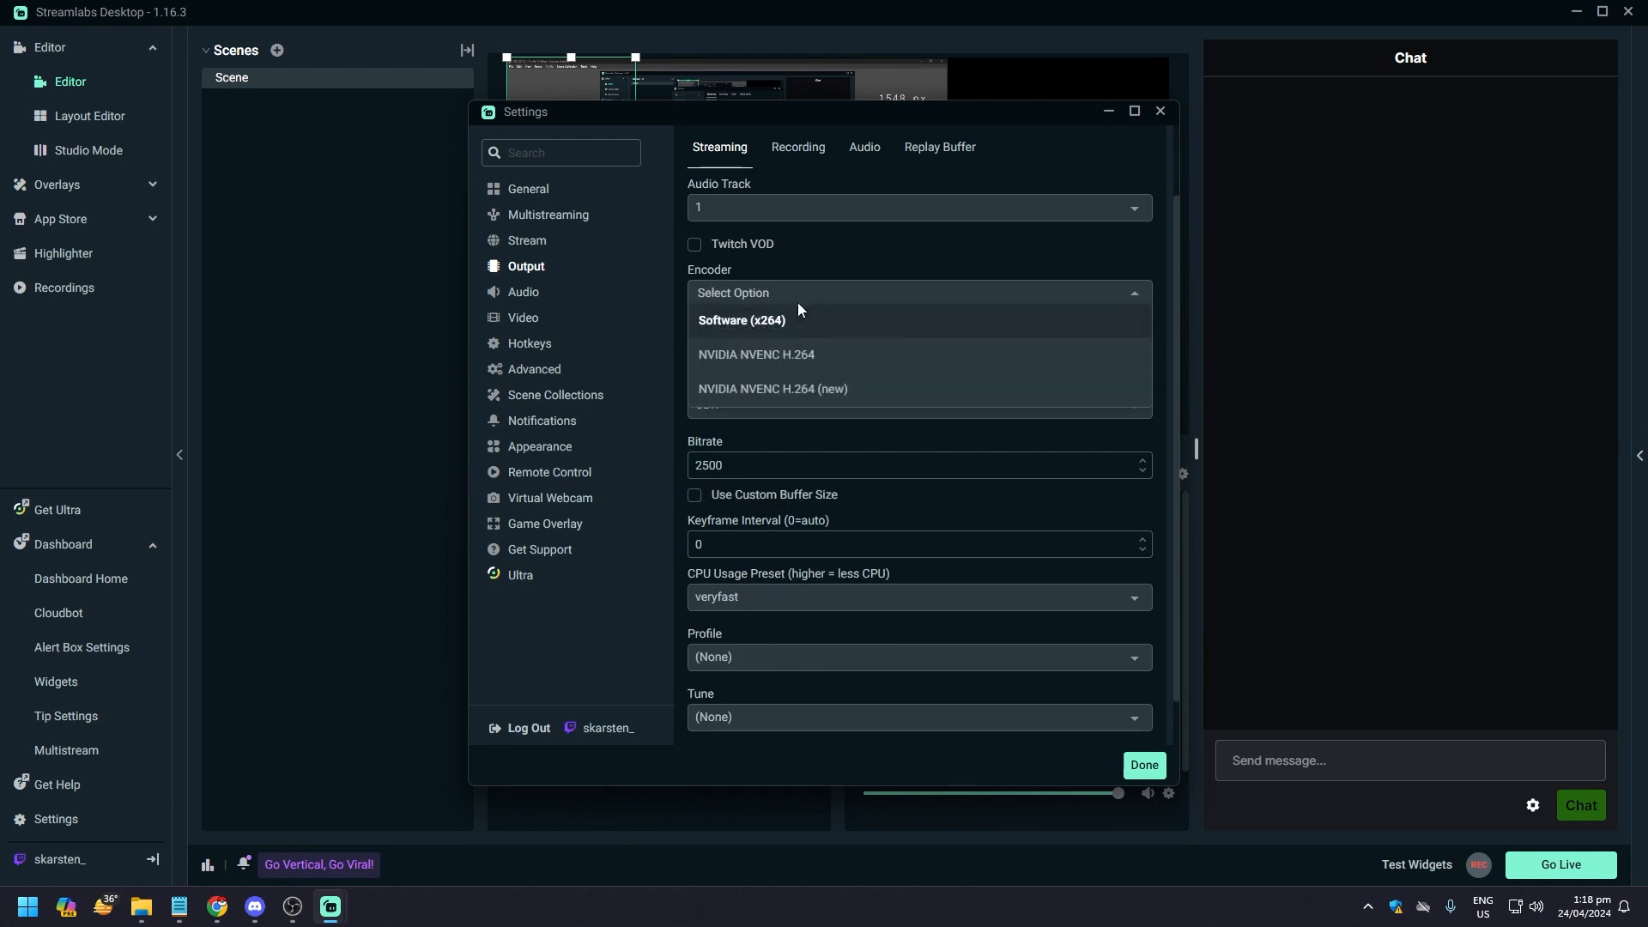
left_click(772, 357)
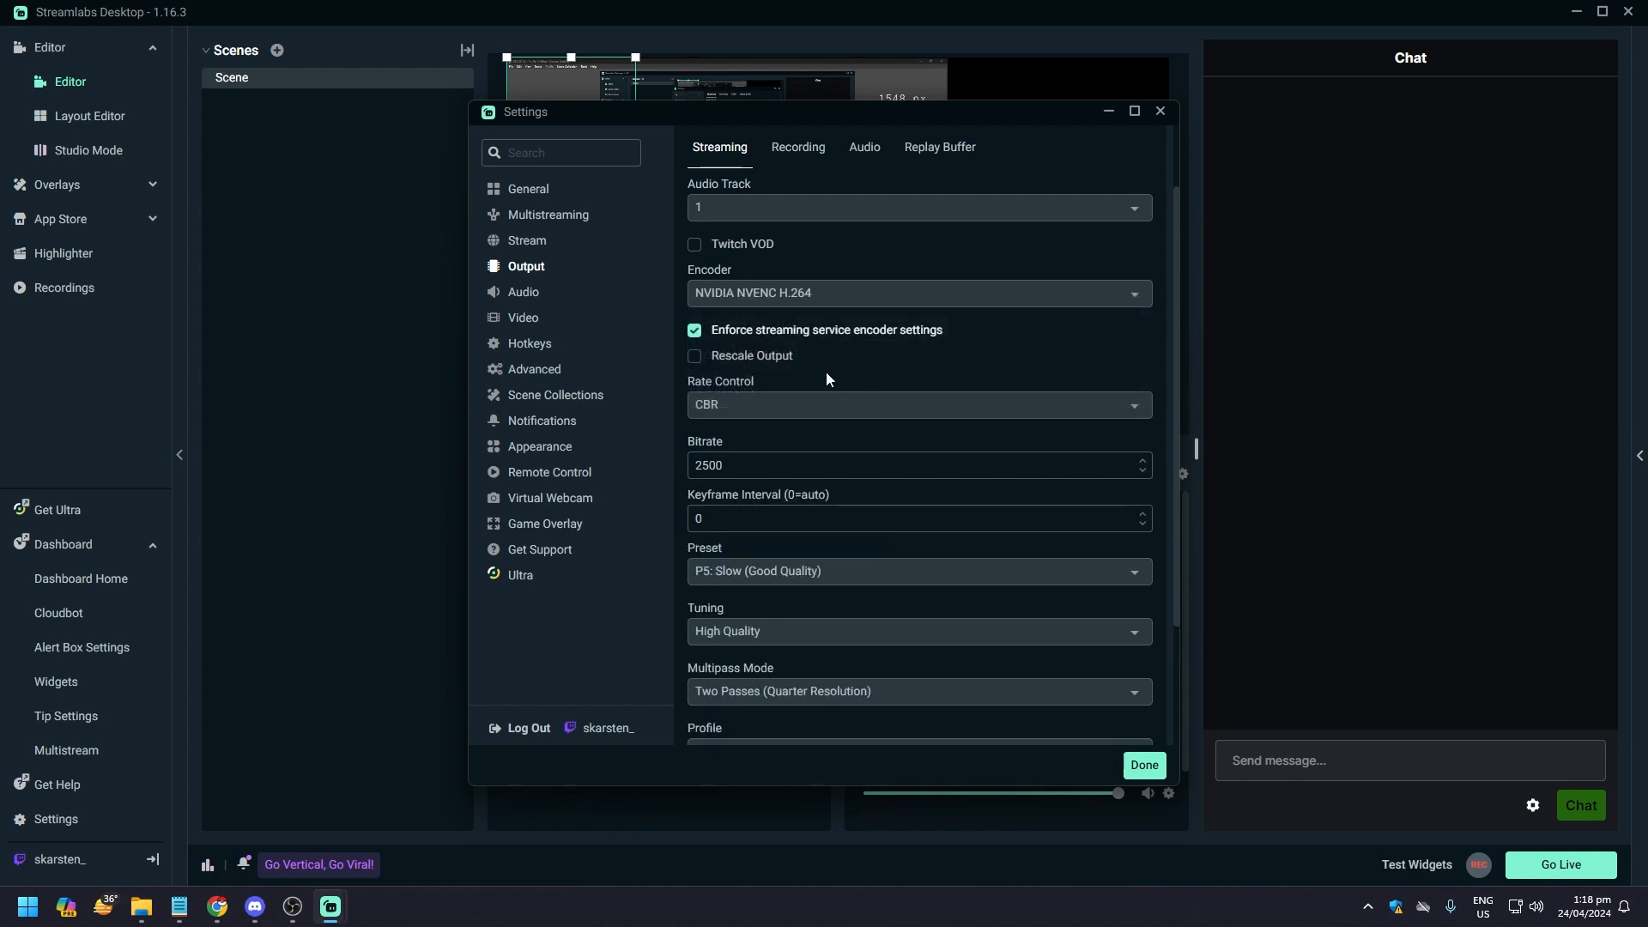
Step: Keep the rate control on CBR and set the streaming bitrate to 6000
left_click(718, 409)
left_click(736, 432)
left_click_drag(733, 467, 679, 470)
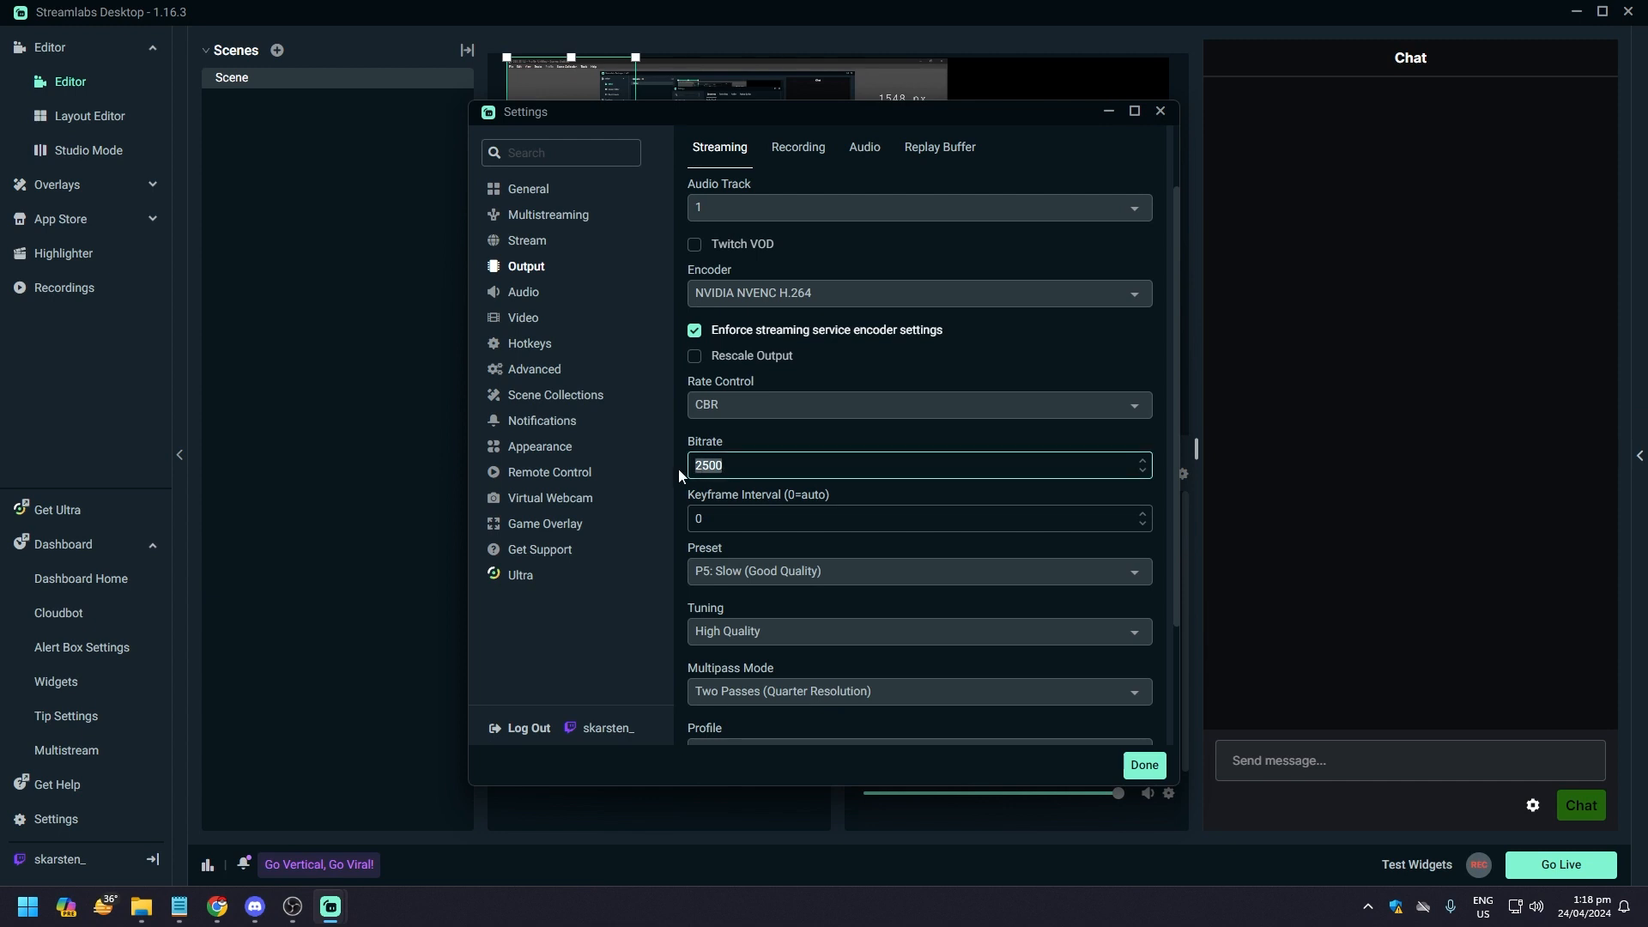
type("6000")
left_click(778, 447)
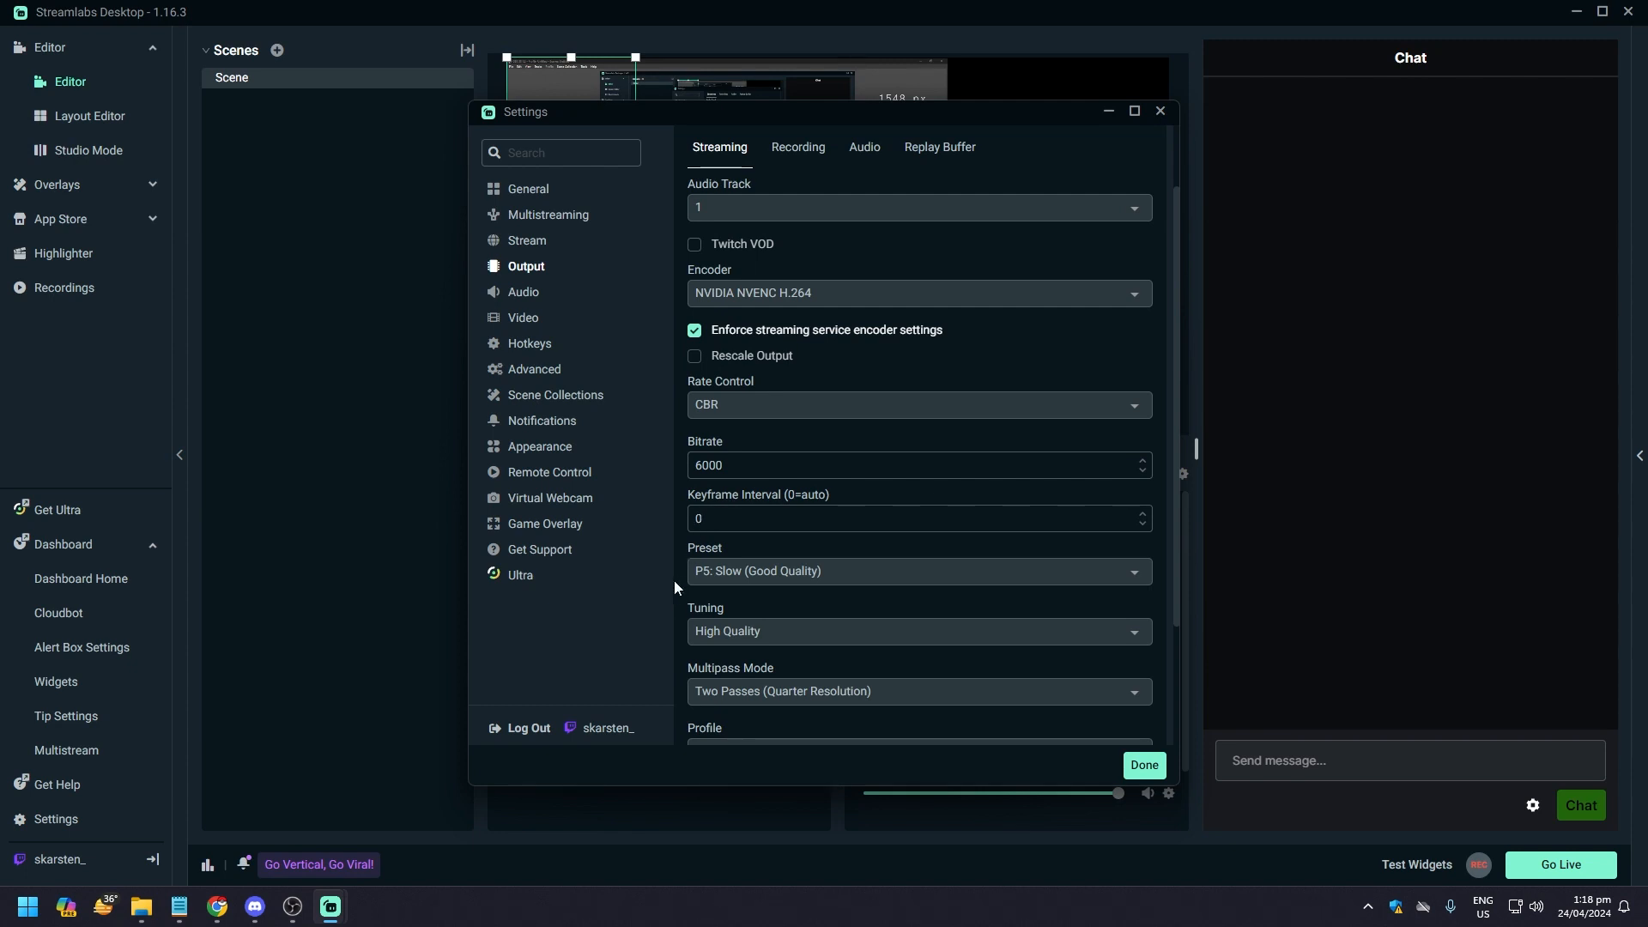
Step: Check the available choices for the encoder's preset and tuning without changing them
left_click(703, 563)
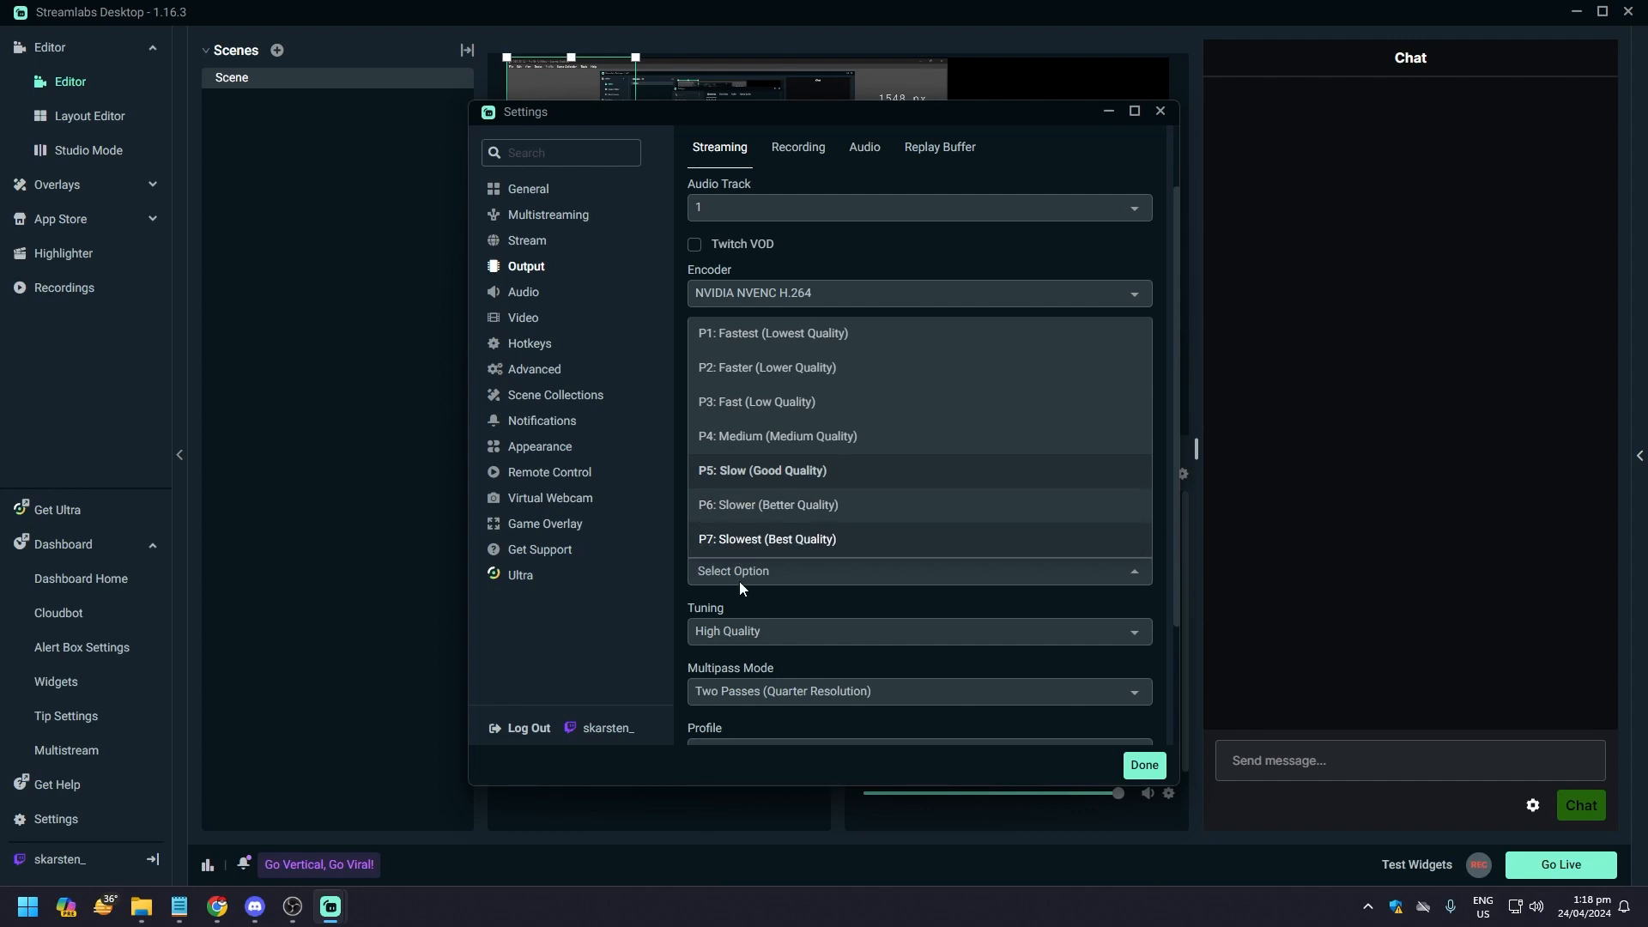
left_click(700, 594)
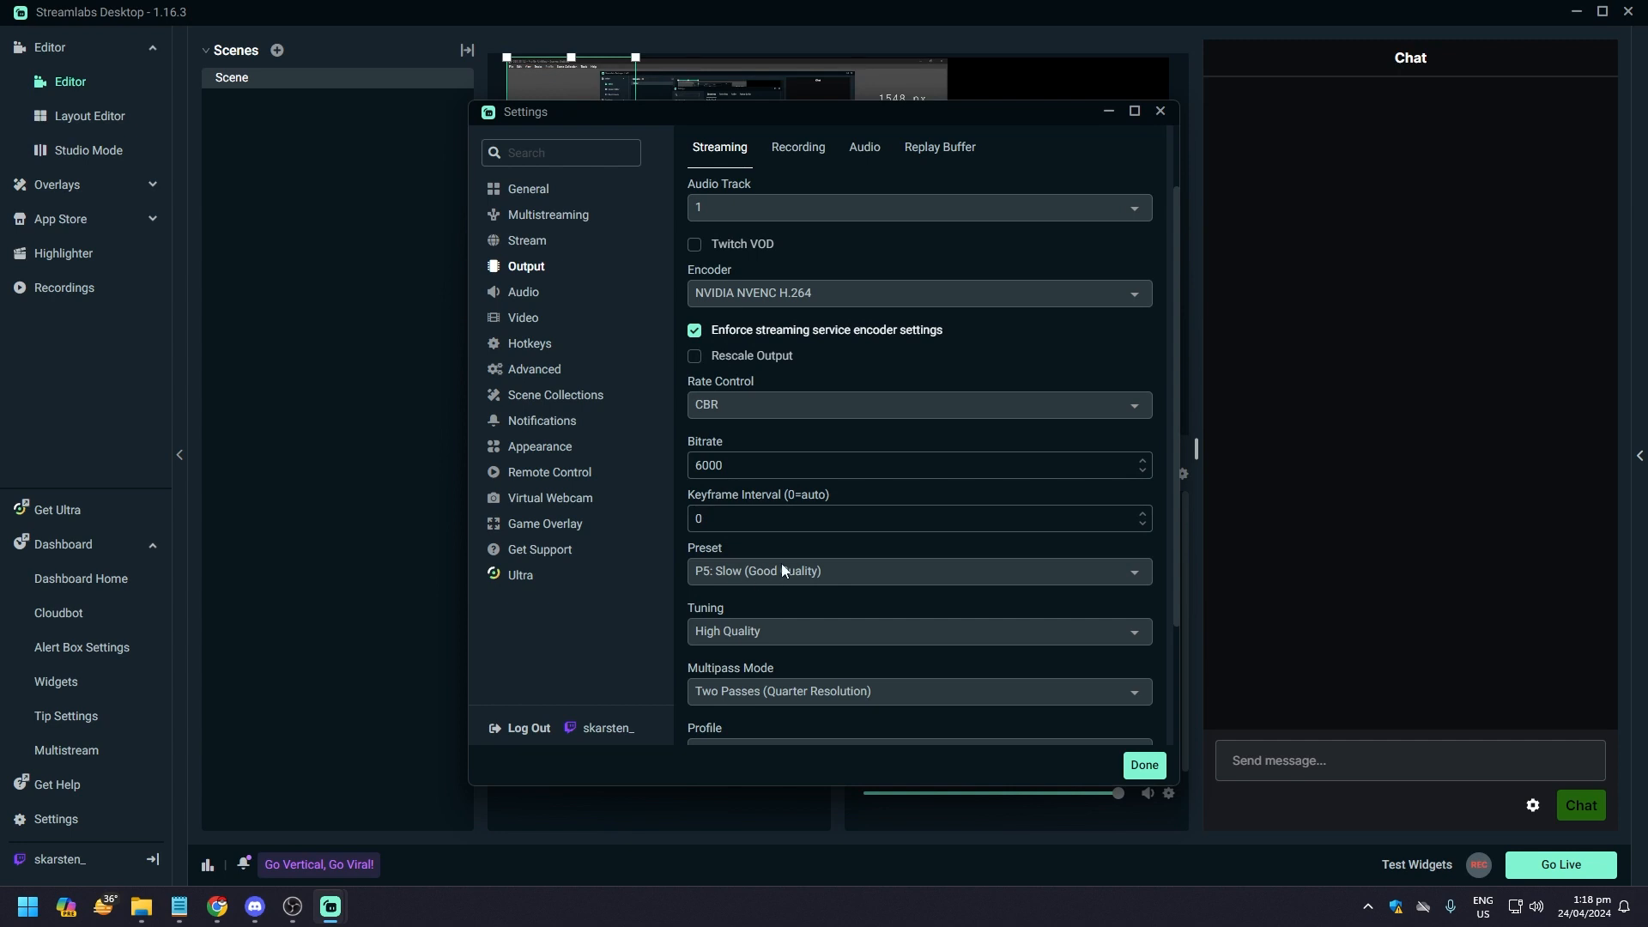
scroll(754, 599, "down", 2)
left_click(750, 470)
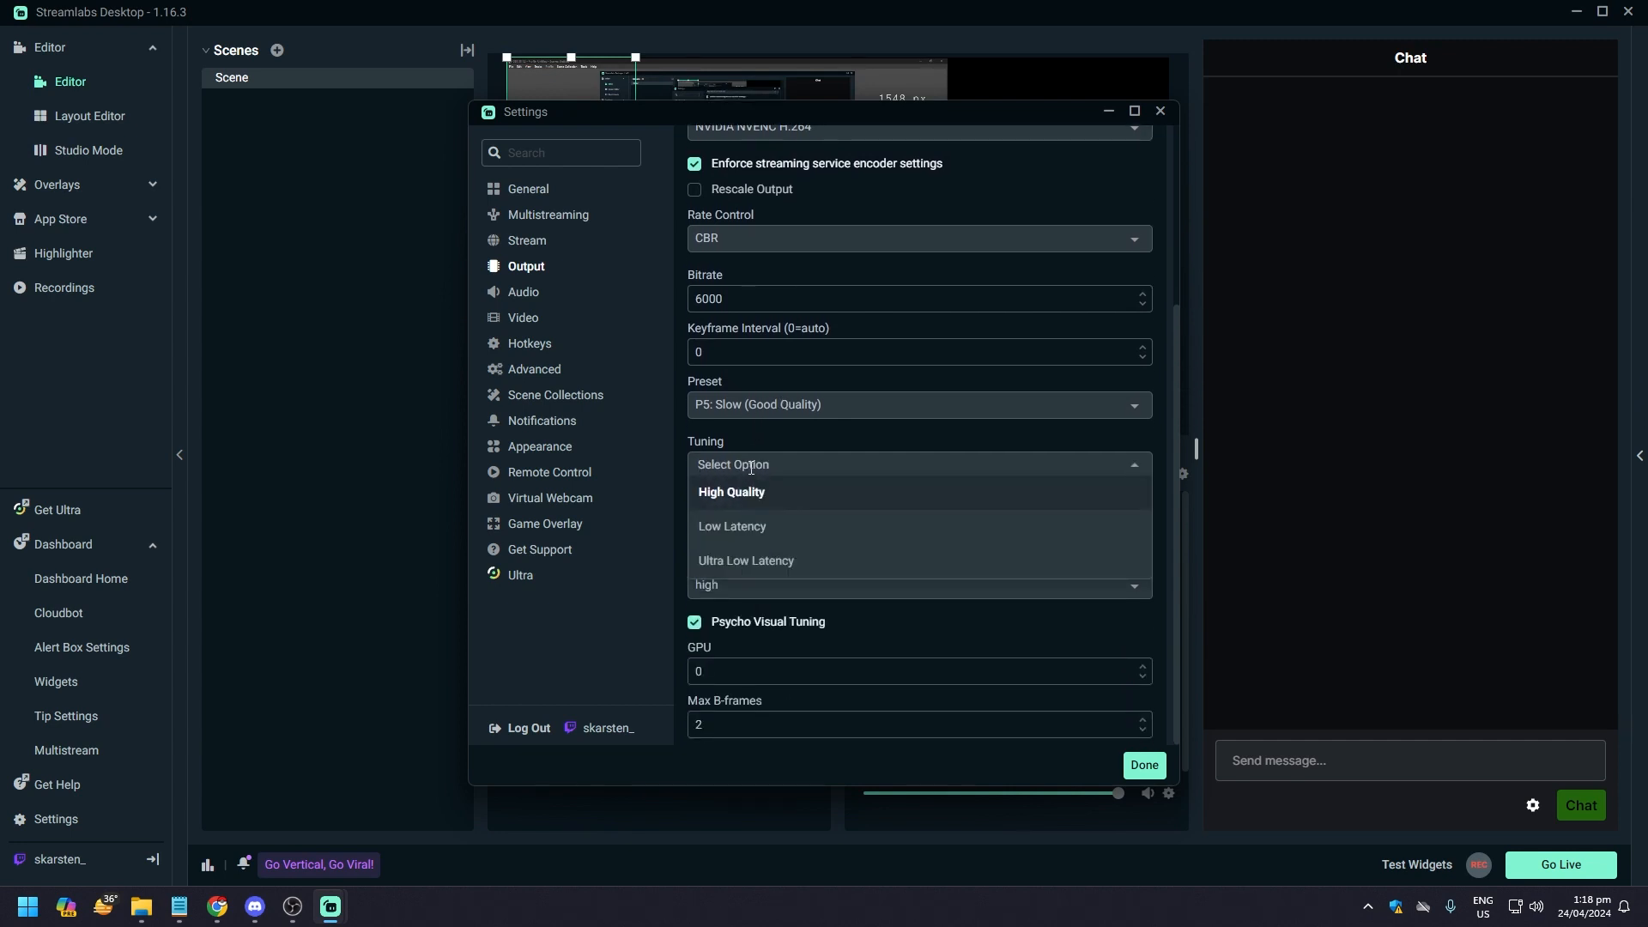
left_click(739, 437)
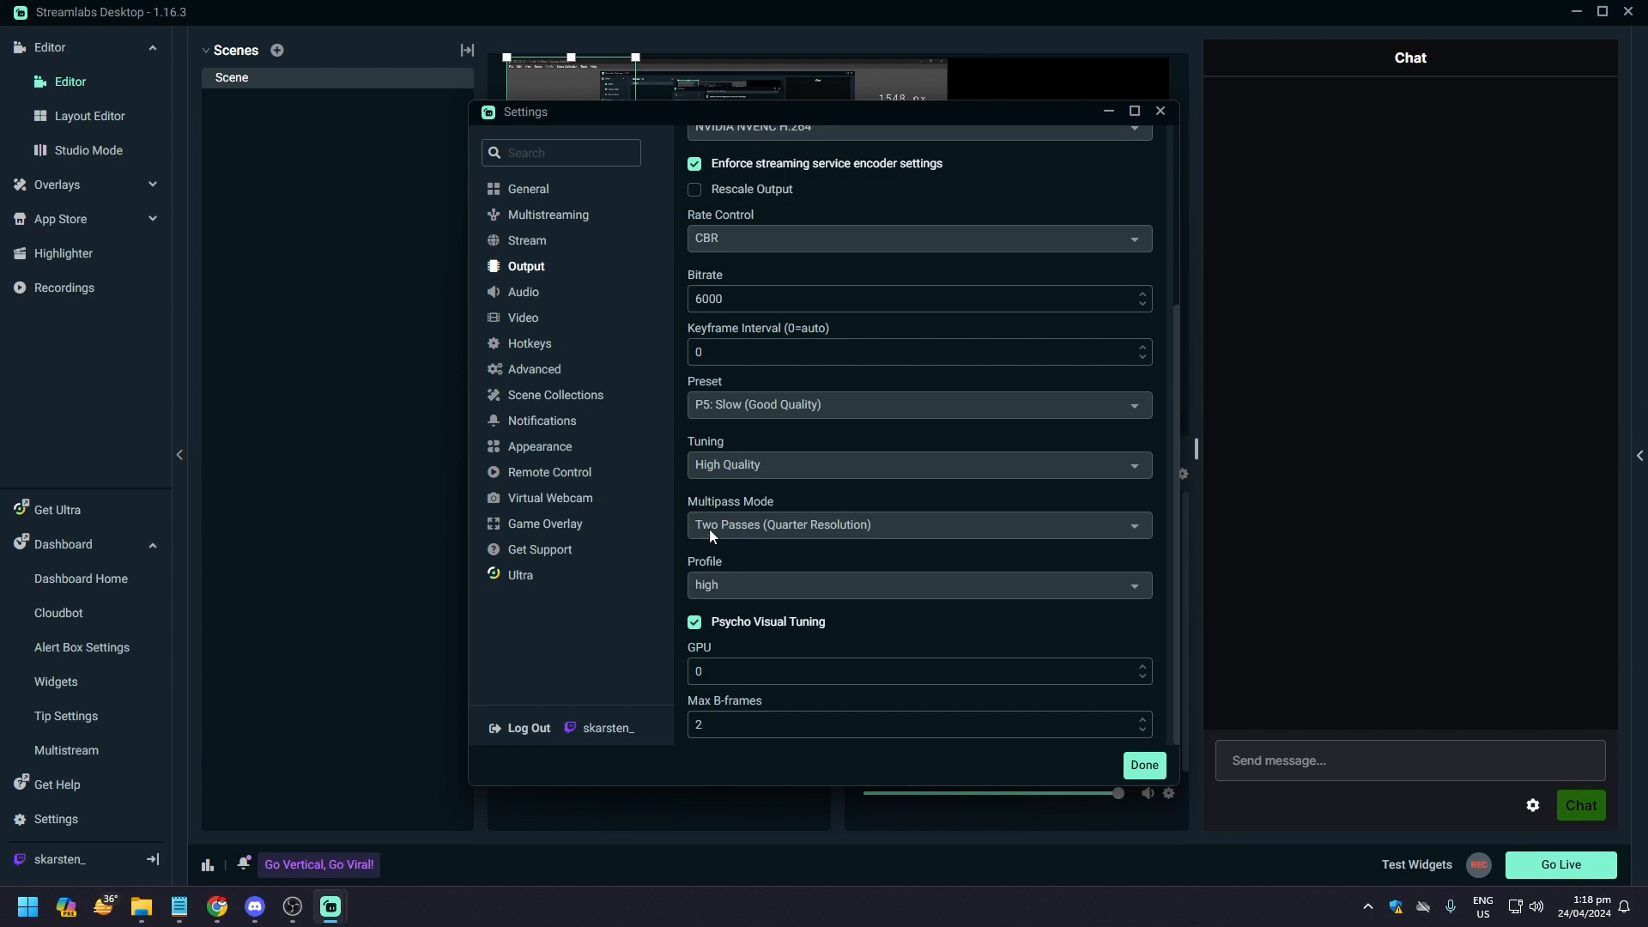
Step: Review the multipass mode, profile and GPU settings of the encoder, and finish by closing the settings window
left_click(760, 528)
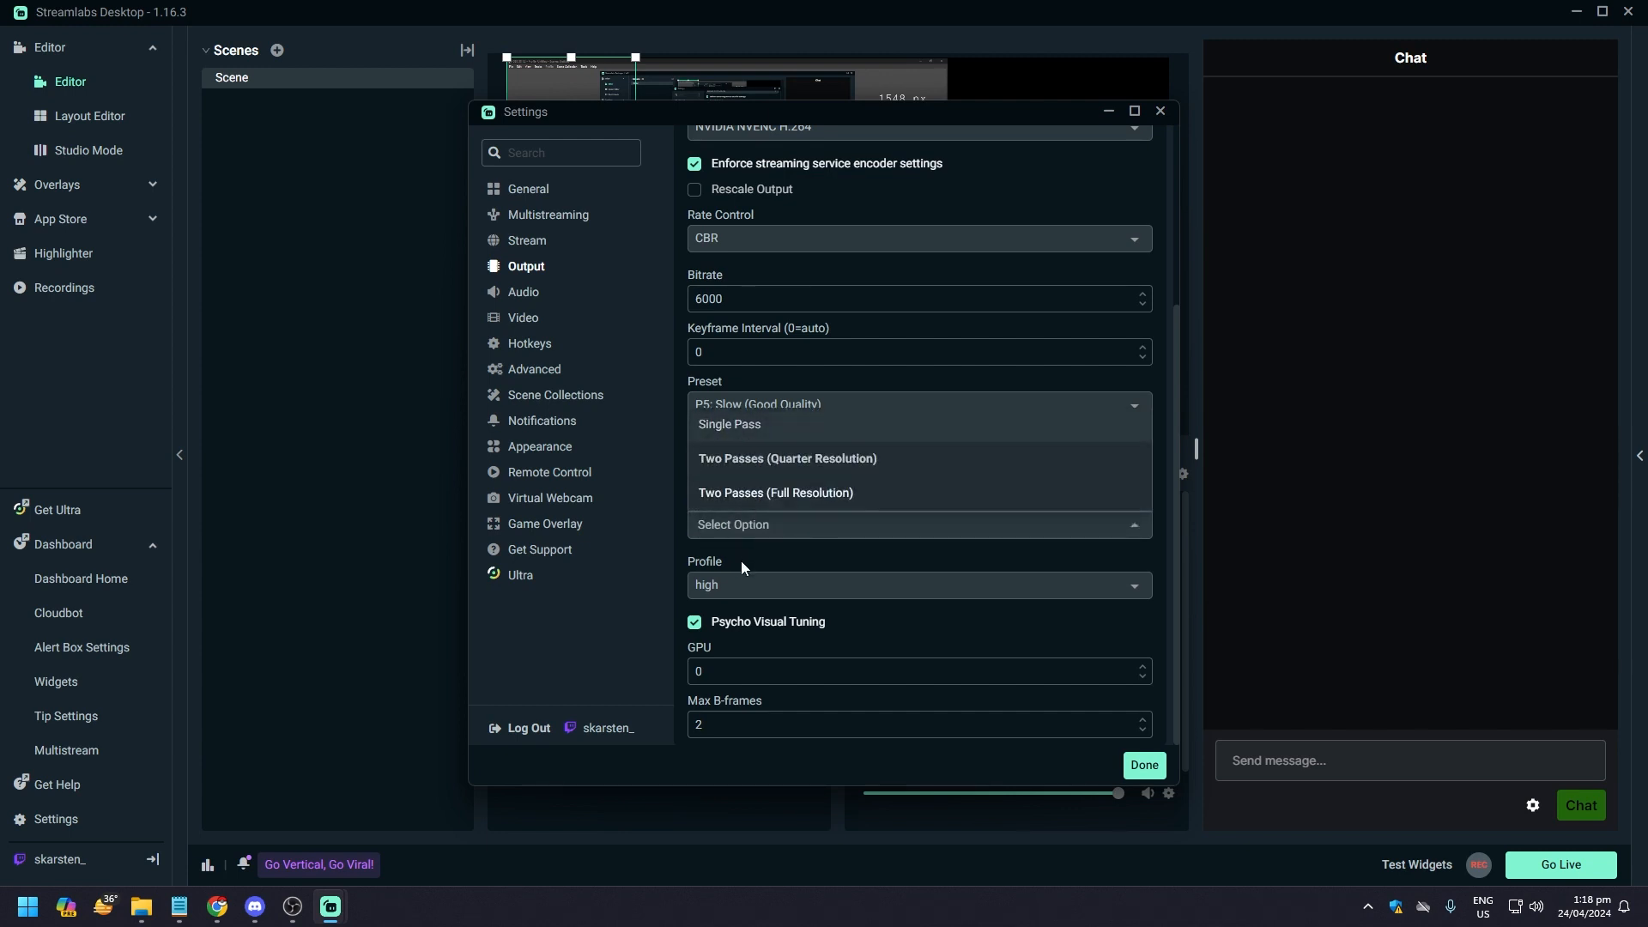
left_click(736, 559)
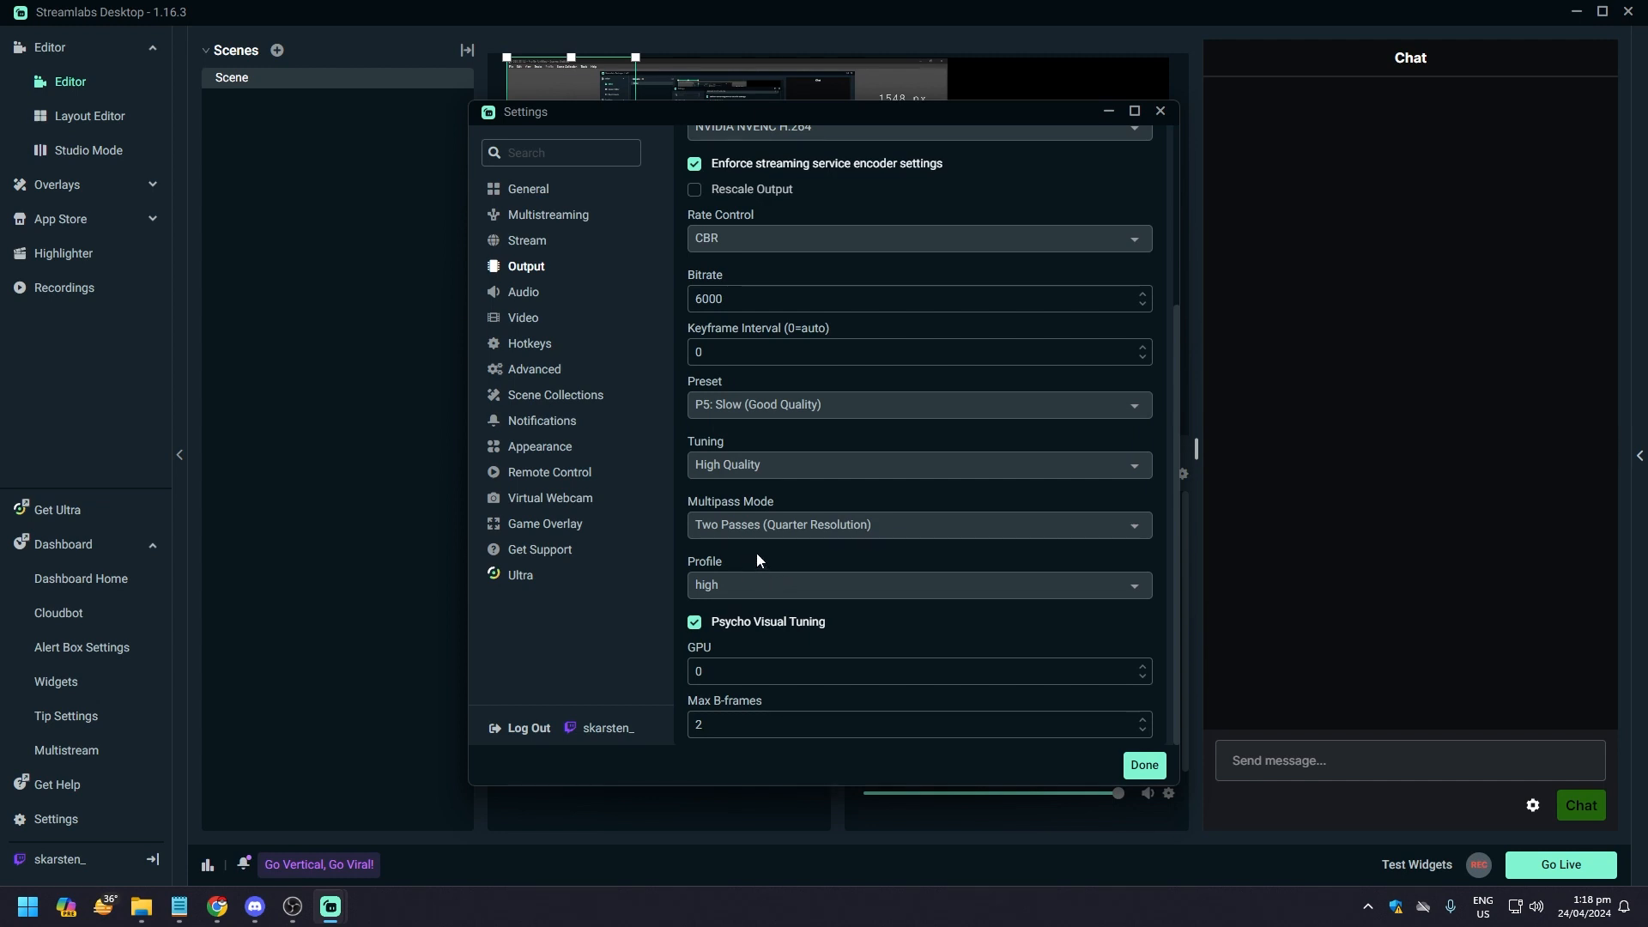
left_click(713, 582)
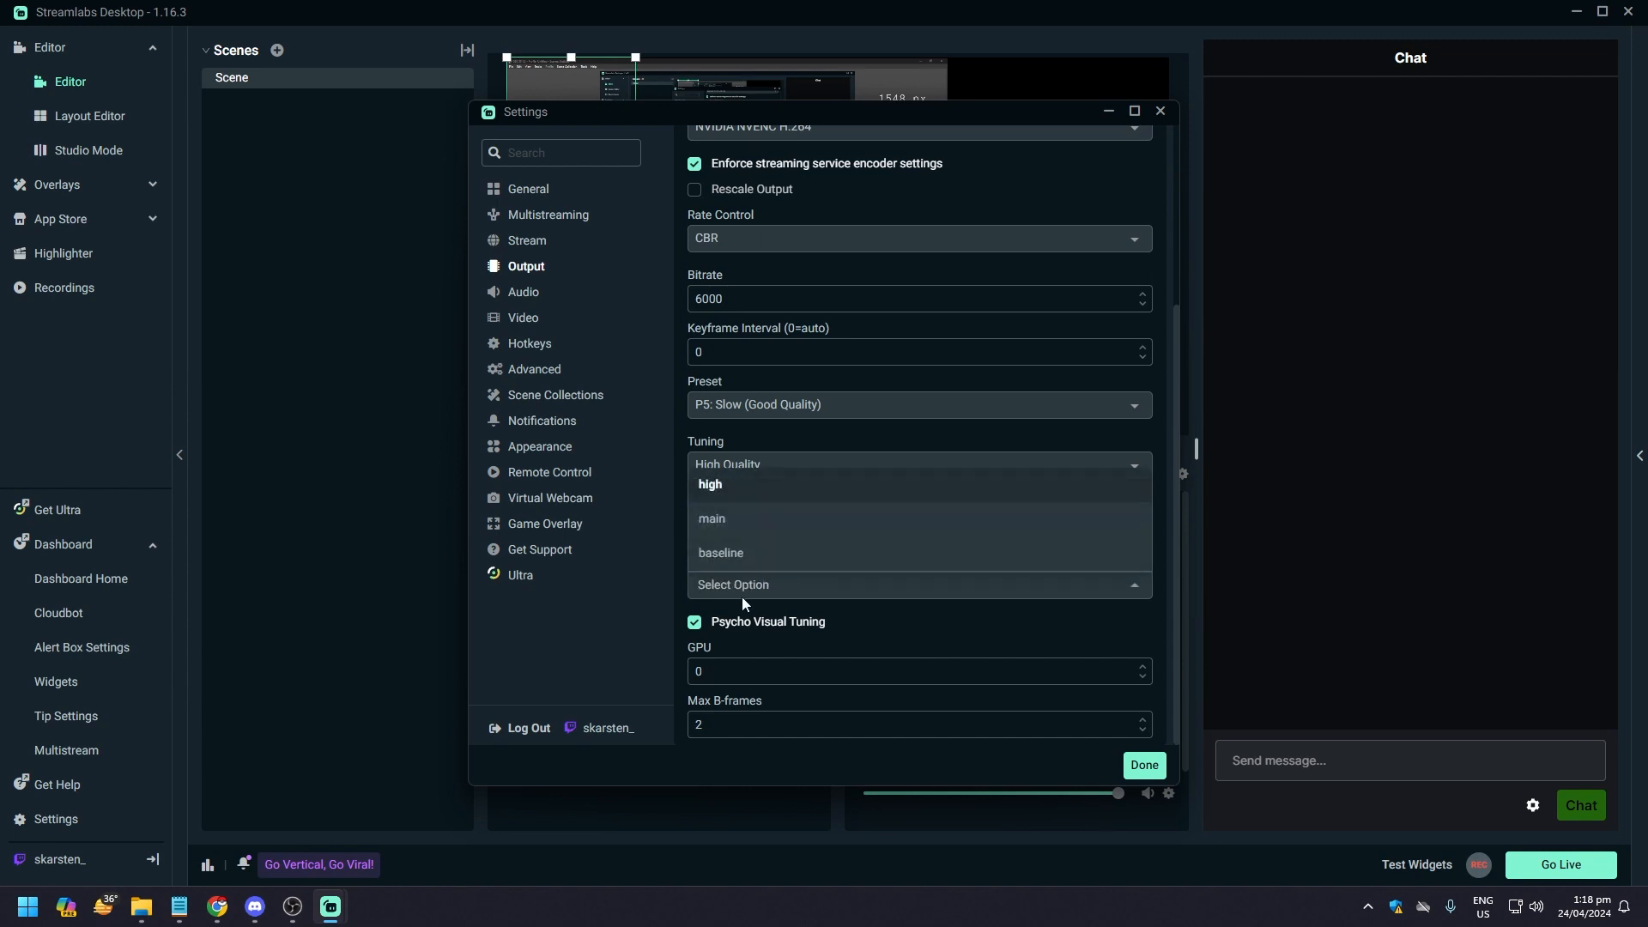
left_click(742, 596)
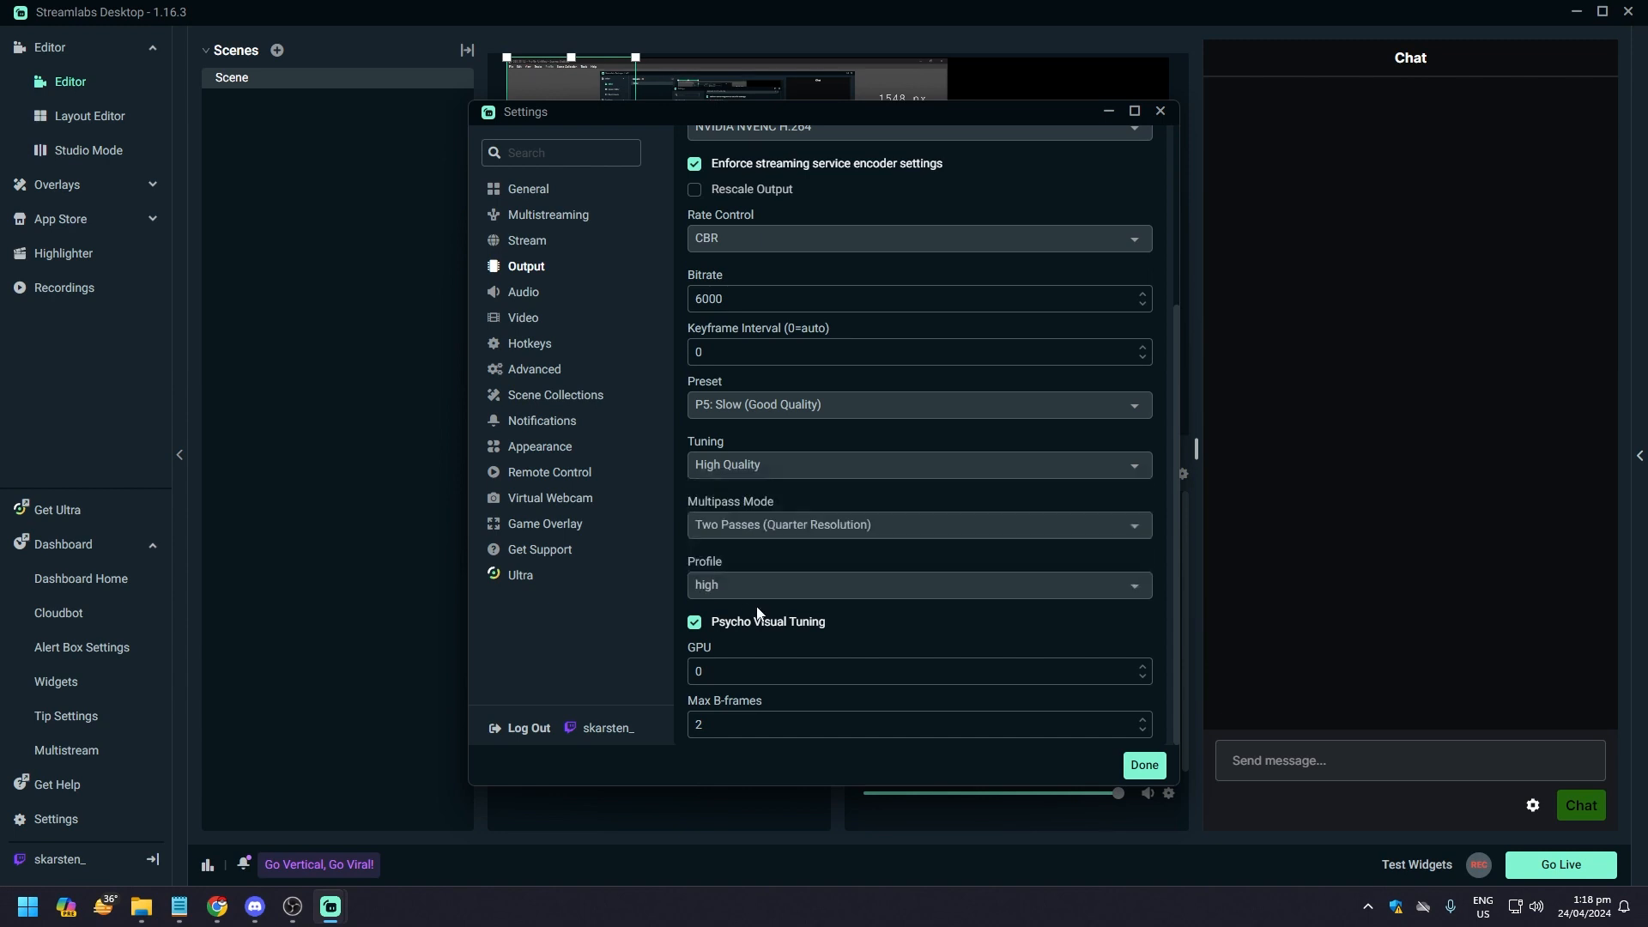
left_click(704, 670)
left_click(795, 647)
scroll(812, 467, "up", 3)
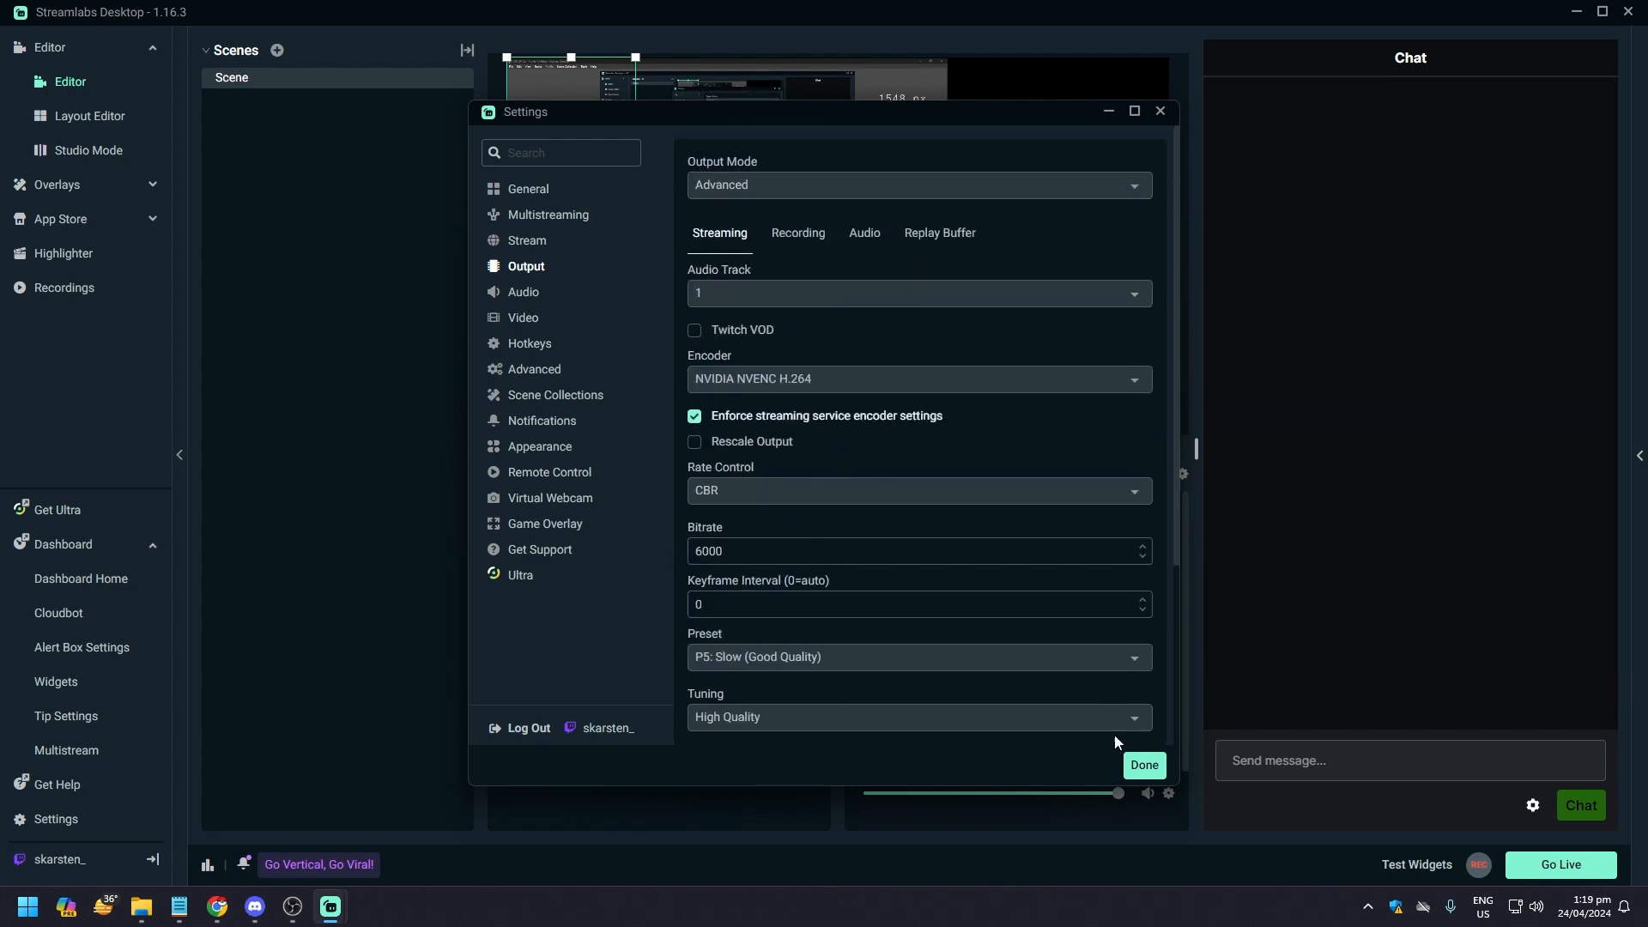
left_click(1145, 765)
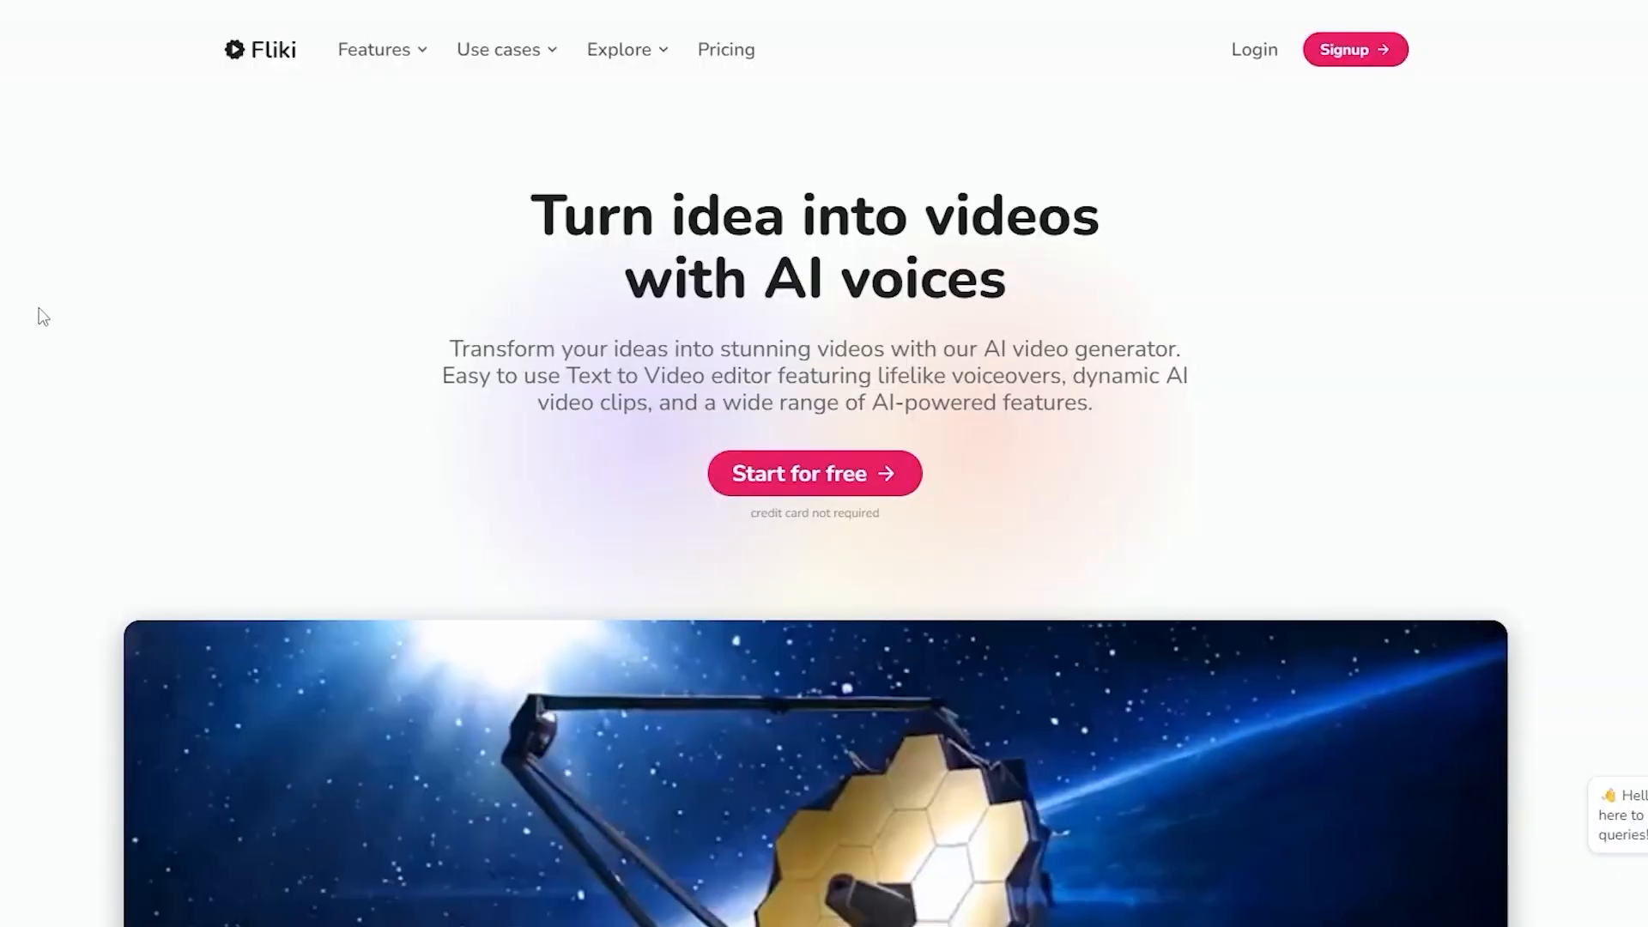
scroll(43, 317, "down", 7)
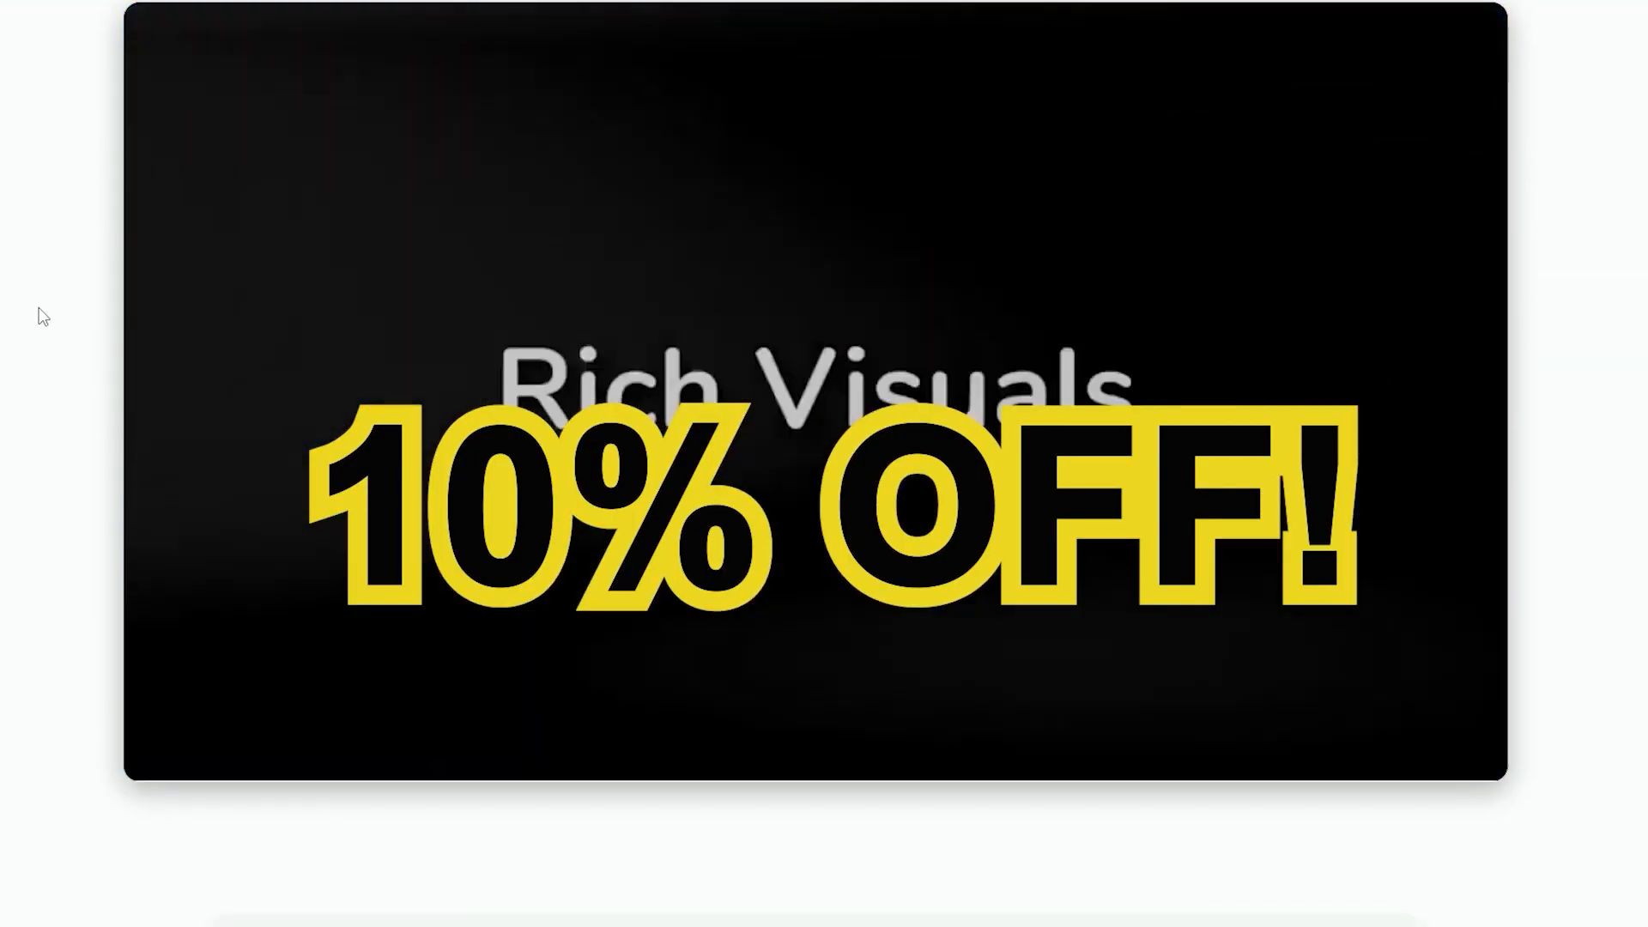
scroll(43, 318, "down", 7)
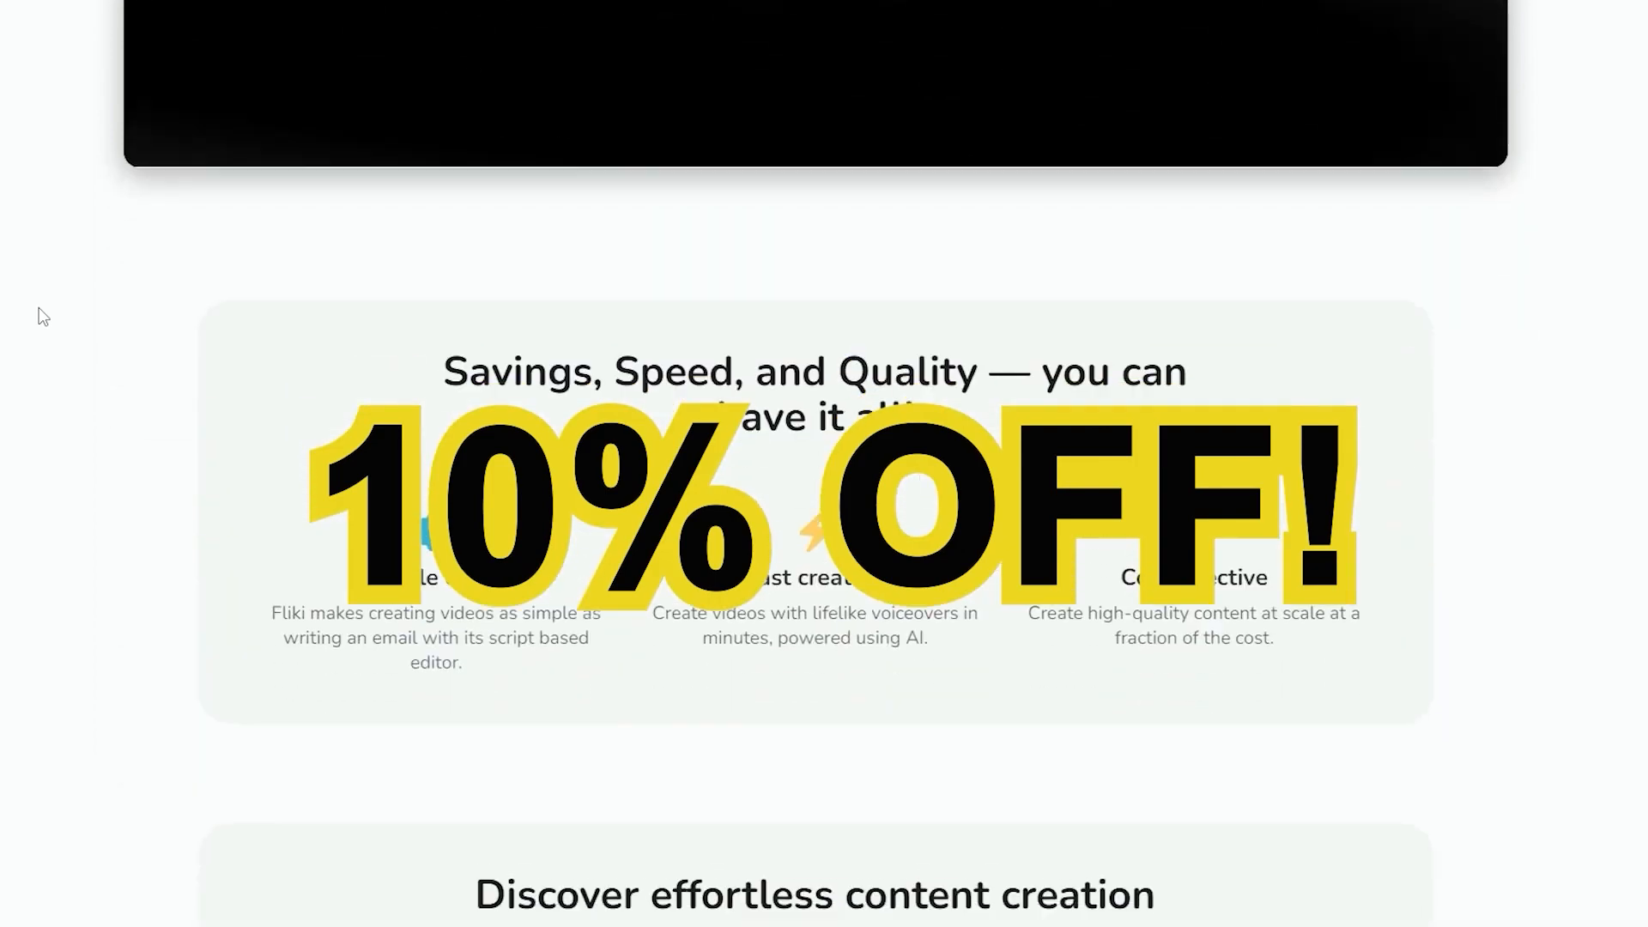
scroll(43, 318, "down", 2)
scroll(43, 318, "down", 5)
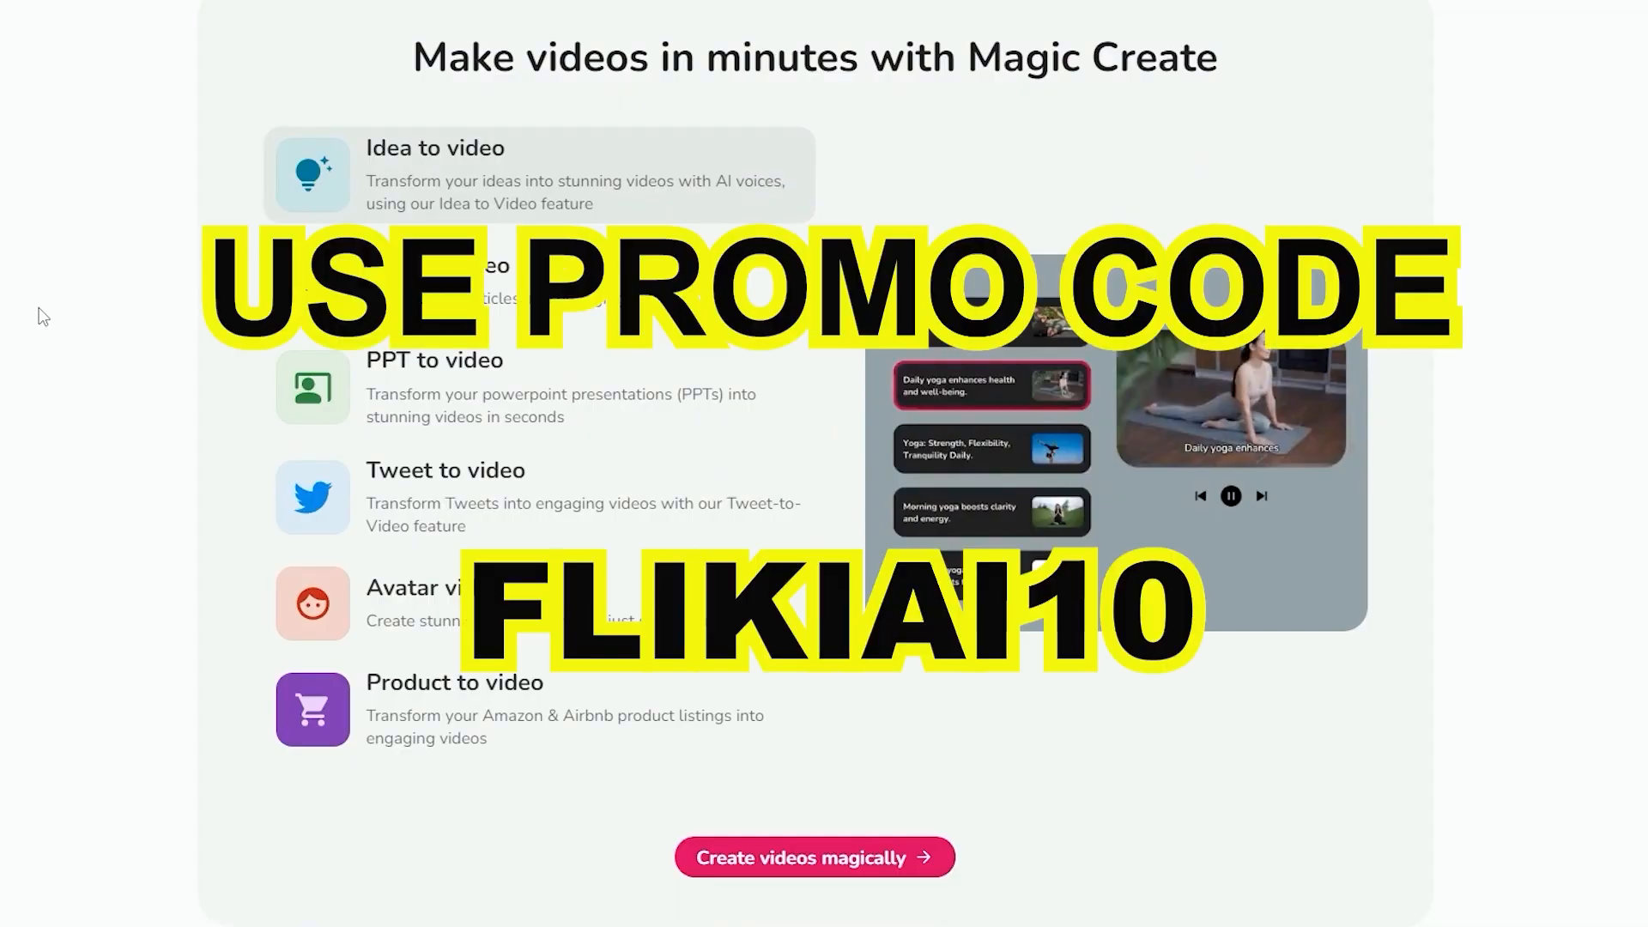
scroll(38, 309, "down", 12)
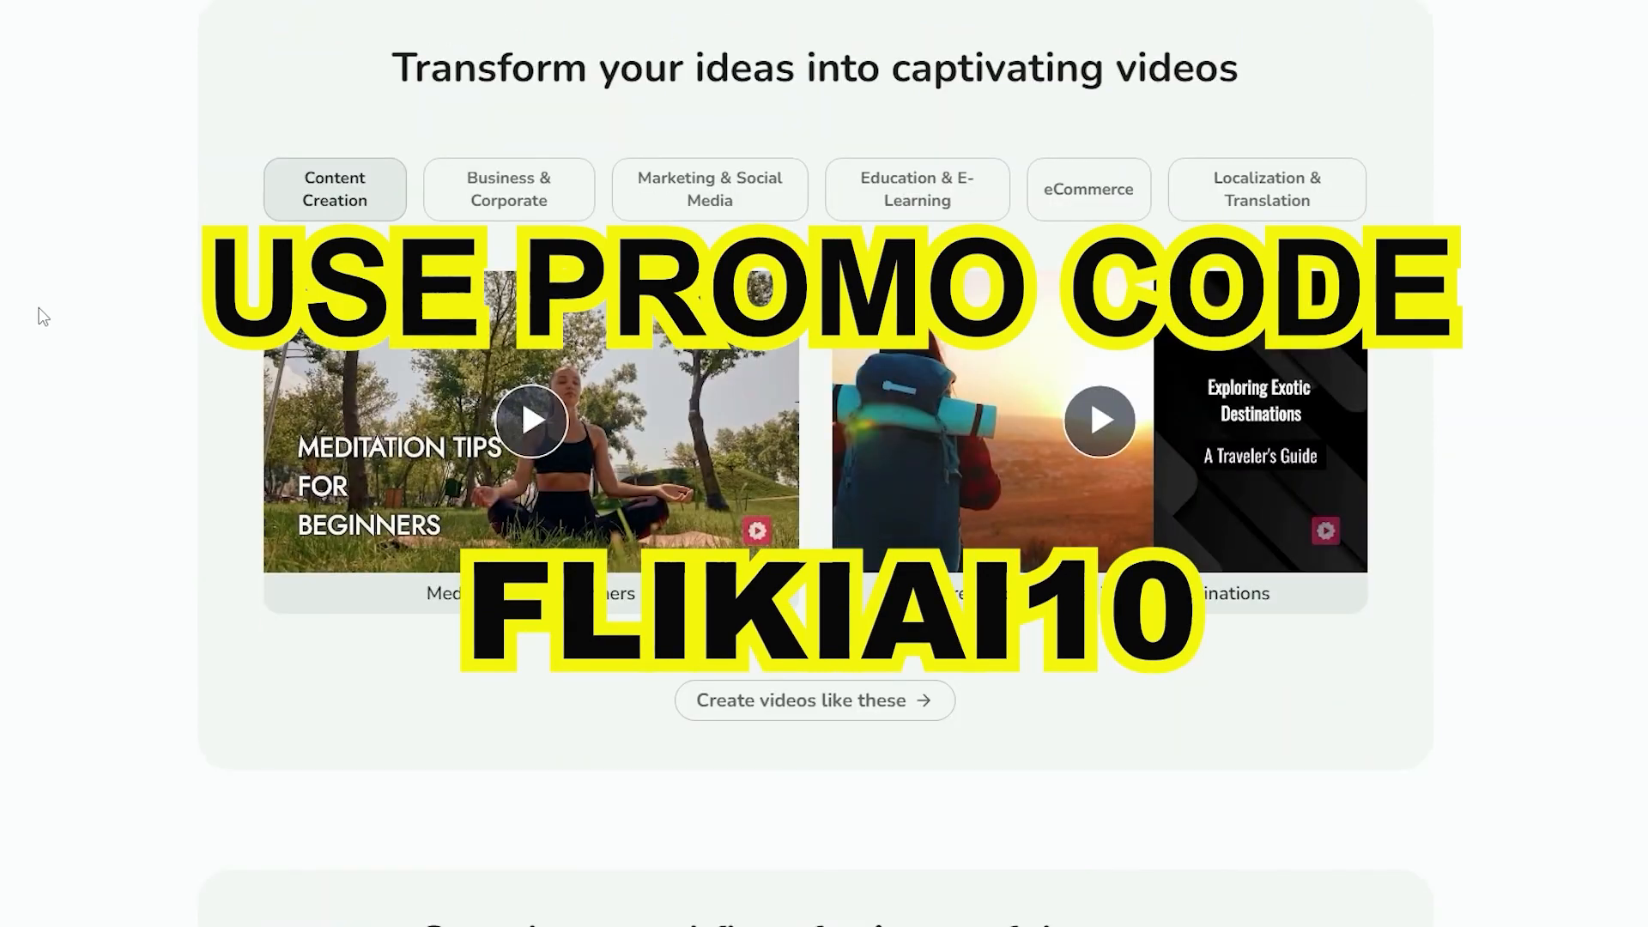
scroll(43, 318, "down", 11)
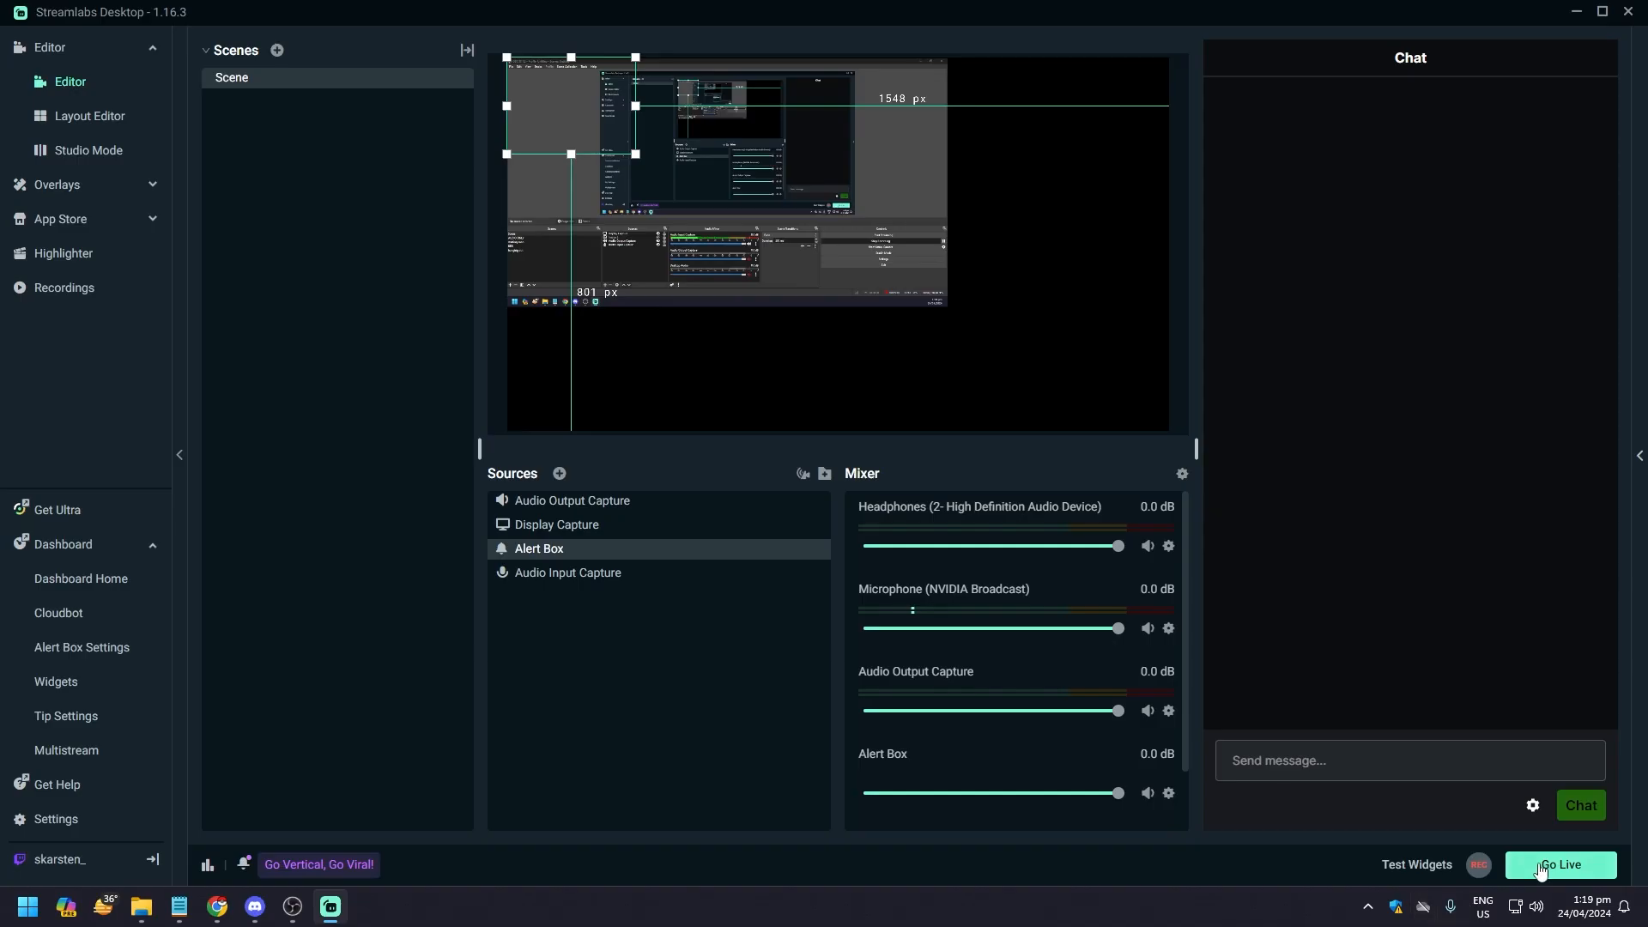
Step: Open the Go Live setup and check its stream title and Twitch category fields
left_click(1529, 867)
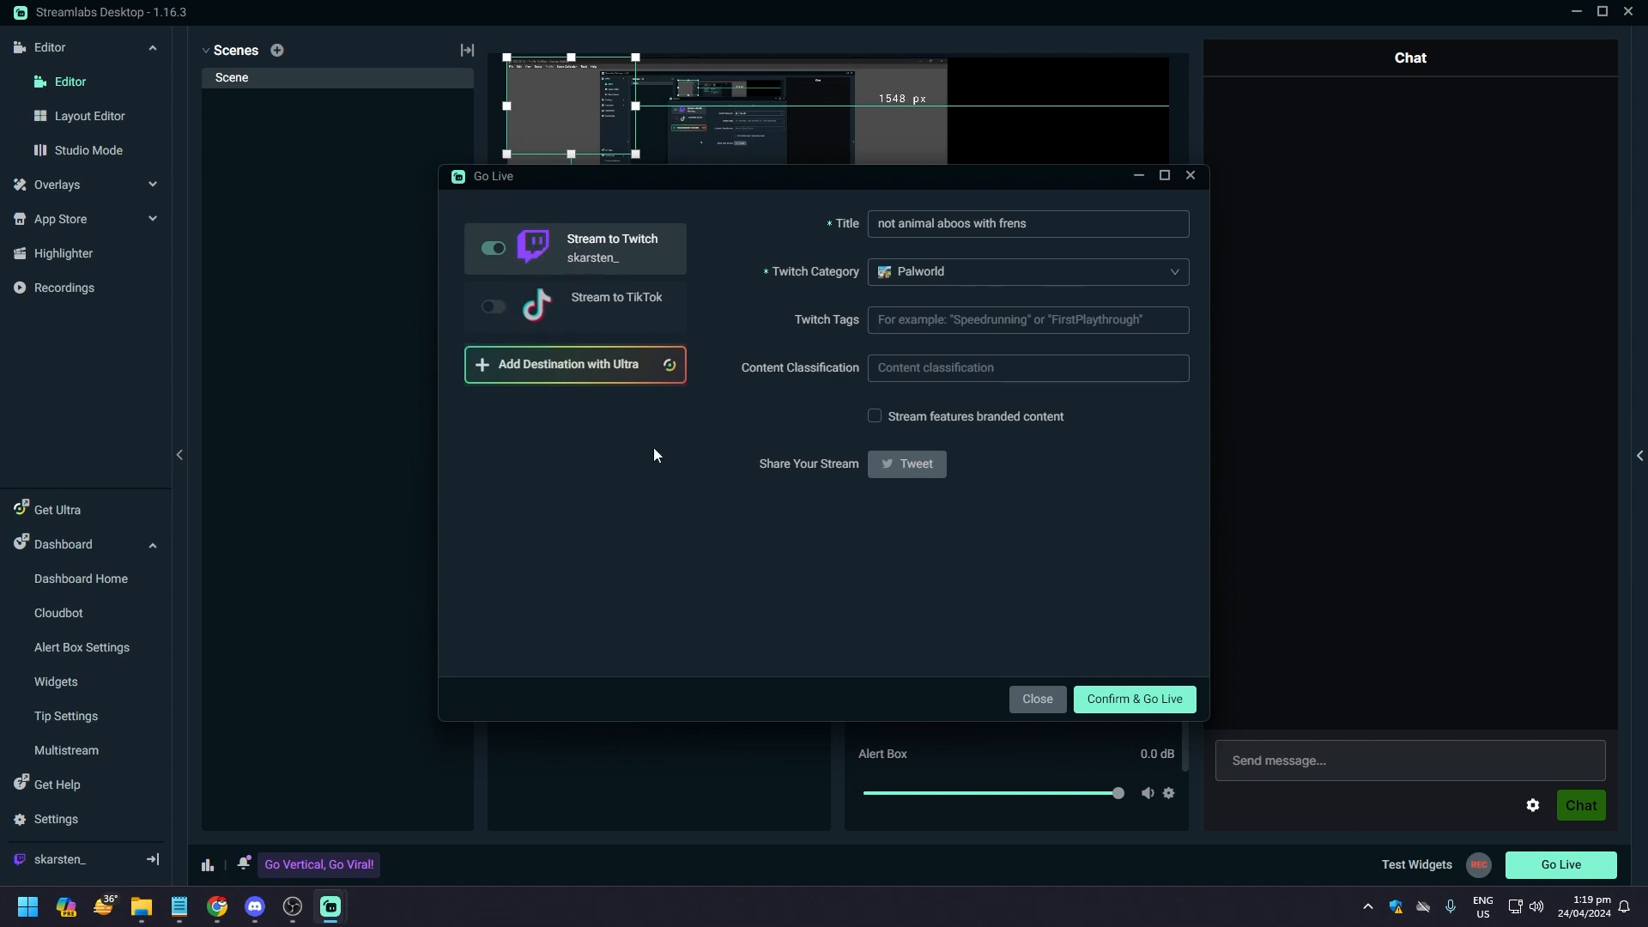
triple_click(986, 223)
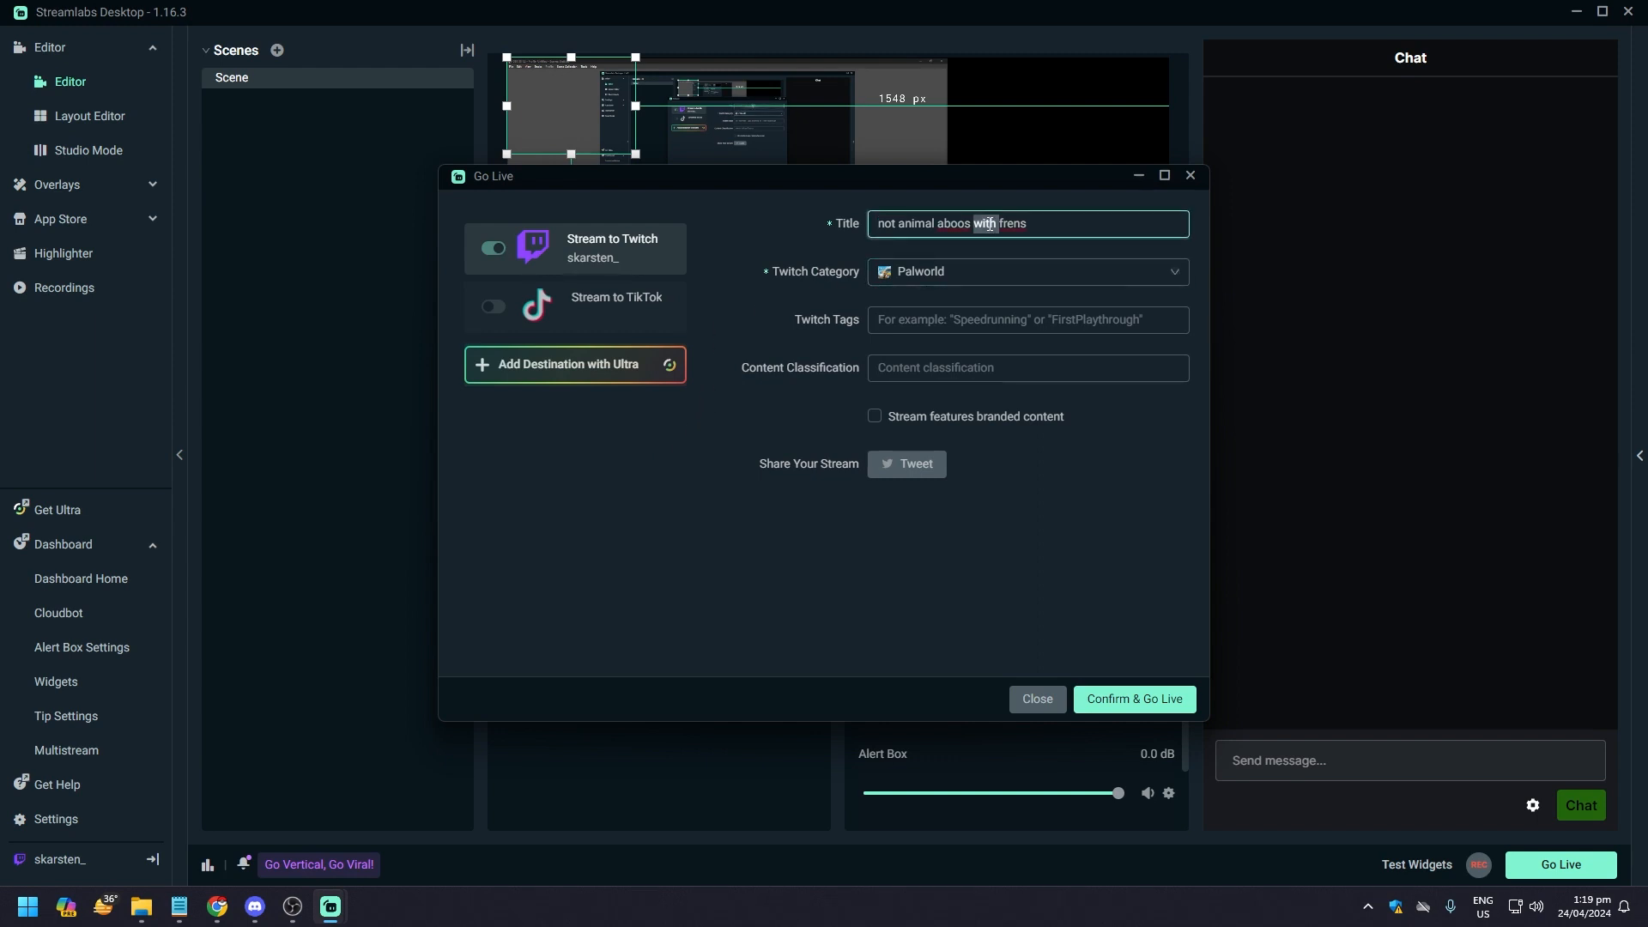
left_click(939, 273)
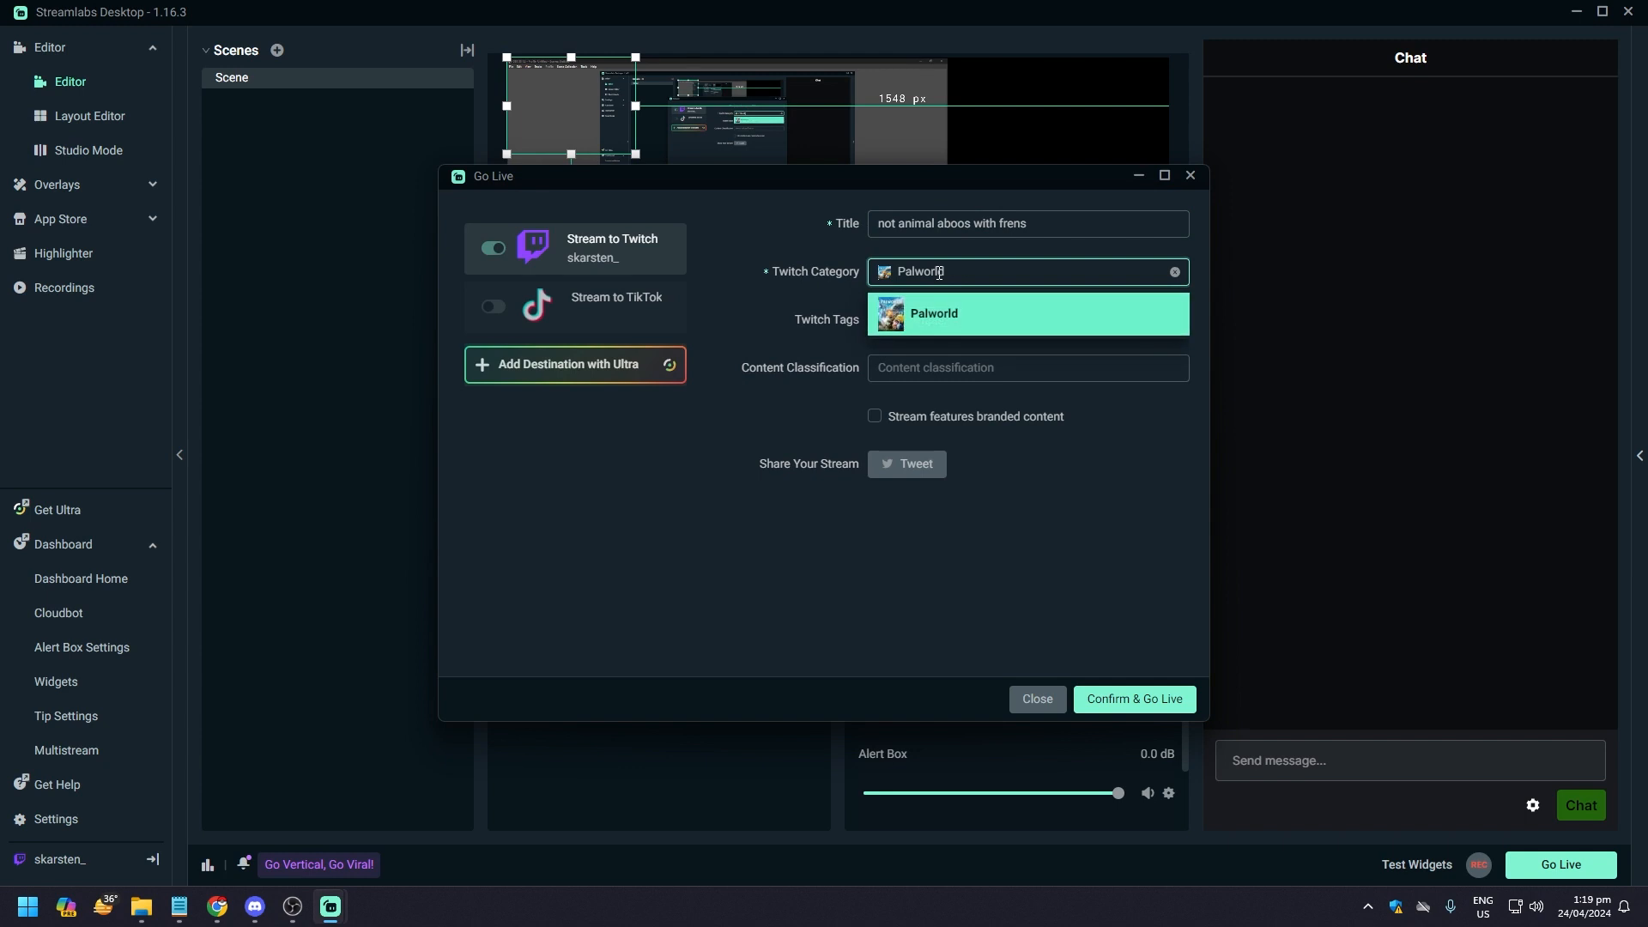
left_click(932, 232)
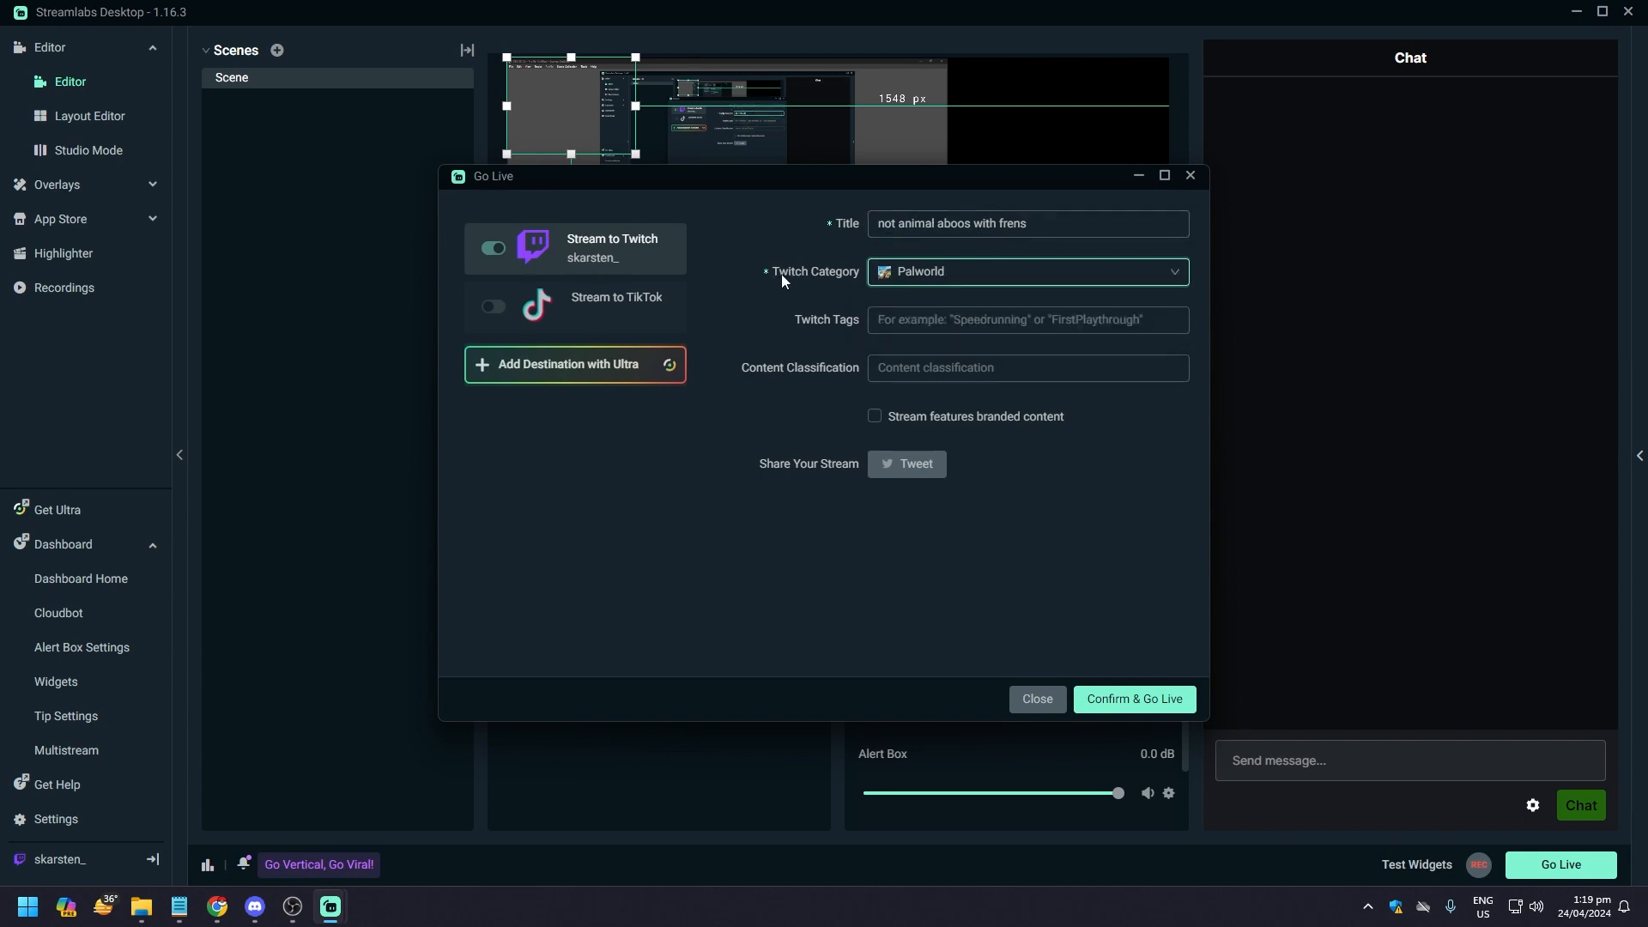
Step: Check the Twitch tags field and content classification choices, and close the Go Live setup without starting the stream
left_click(970, 324)
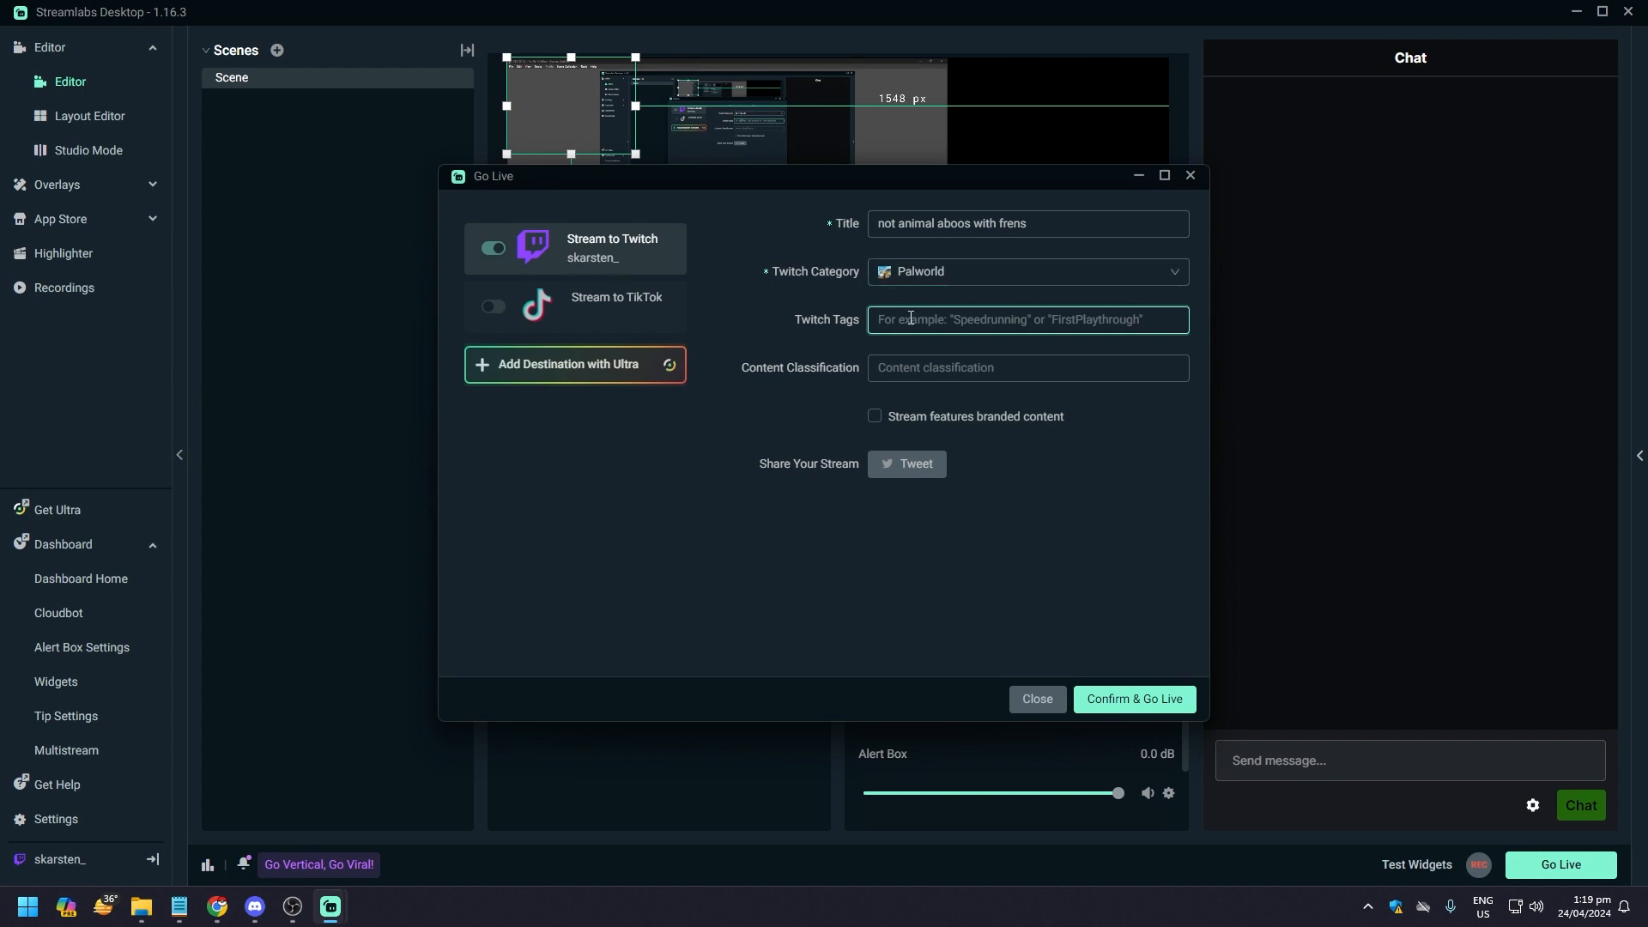
left_click(905, 371)
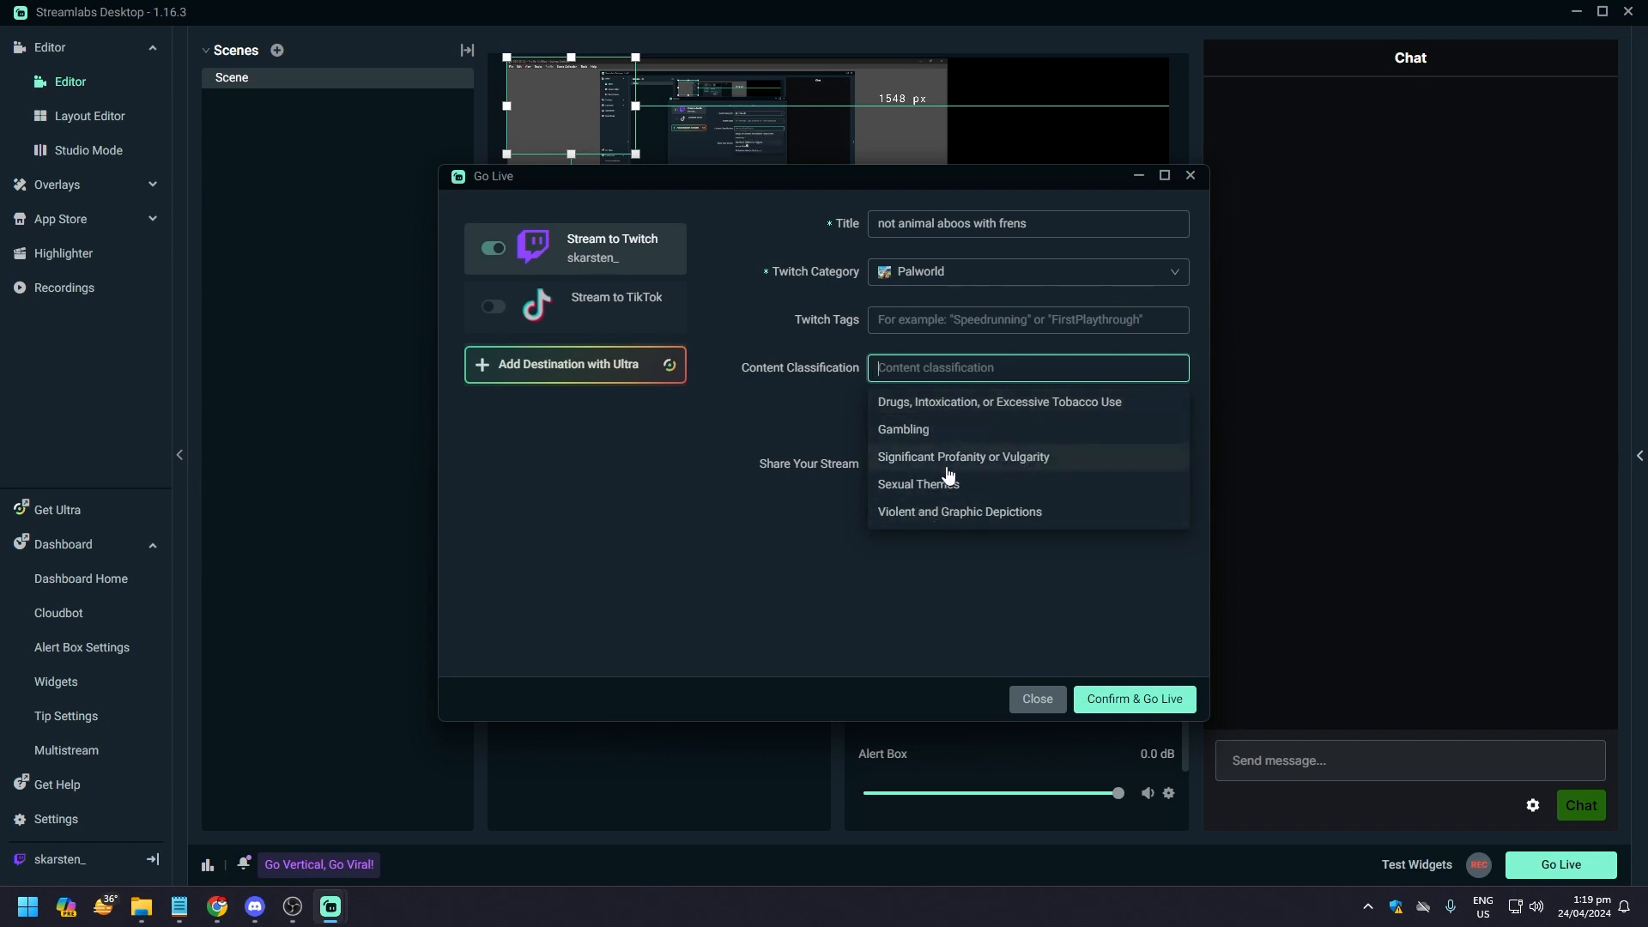
left_click(792, 399)
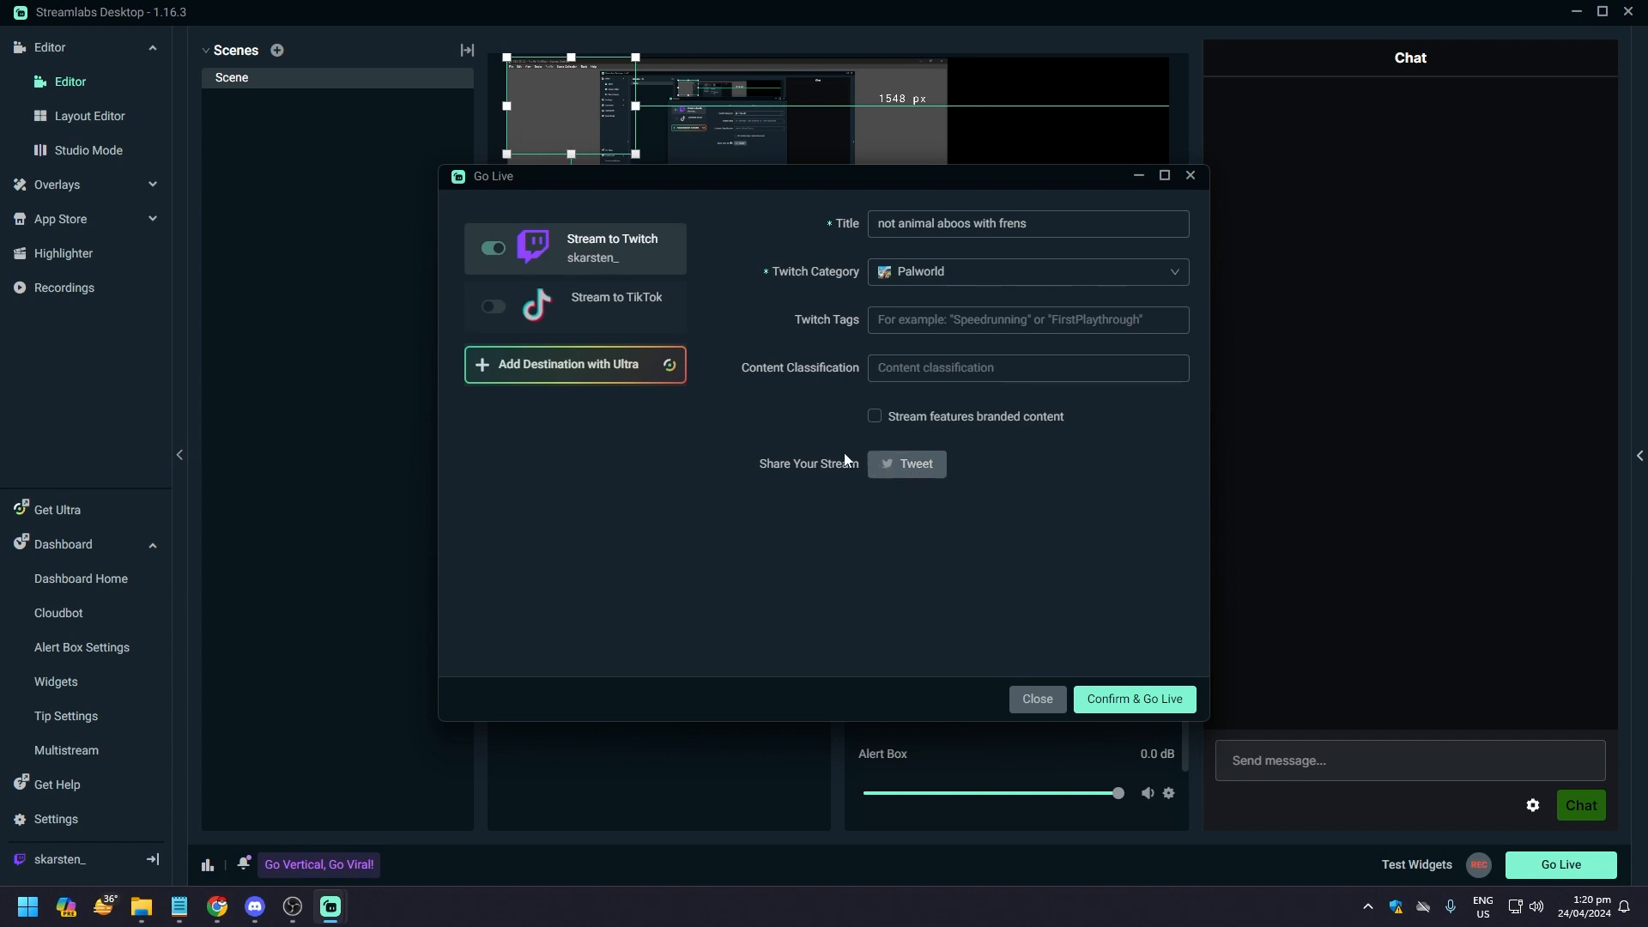
left_click(1156, 706)
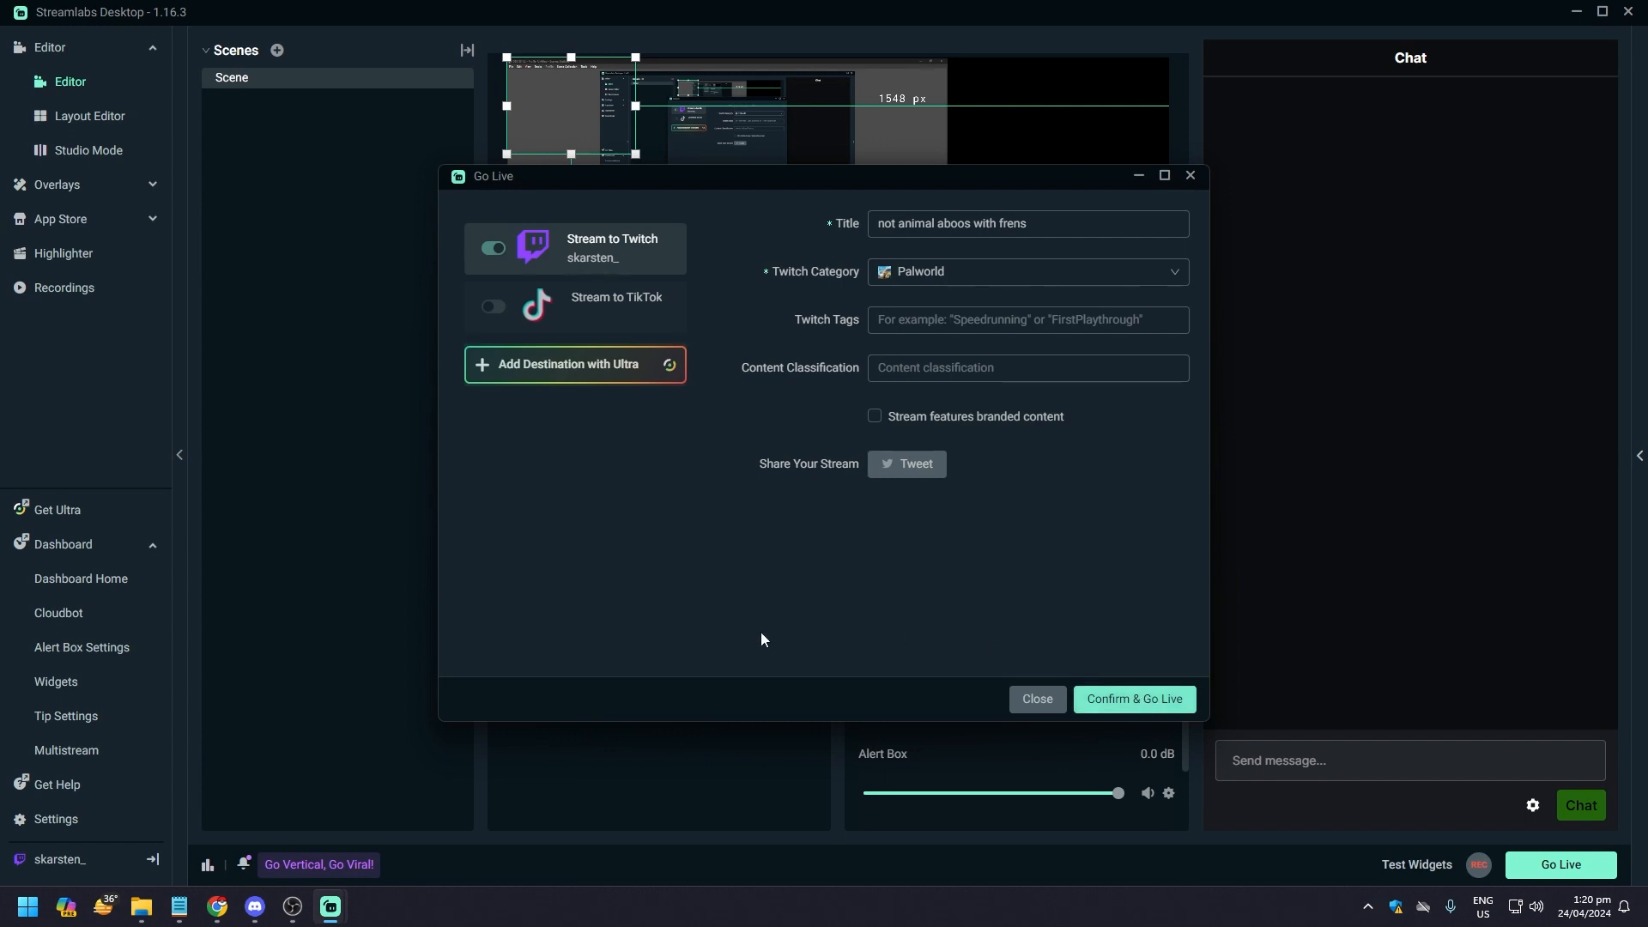
left_click(1029, 701)
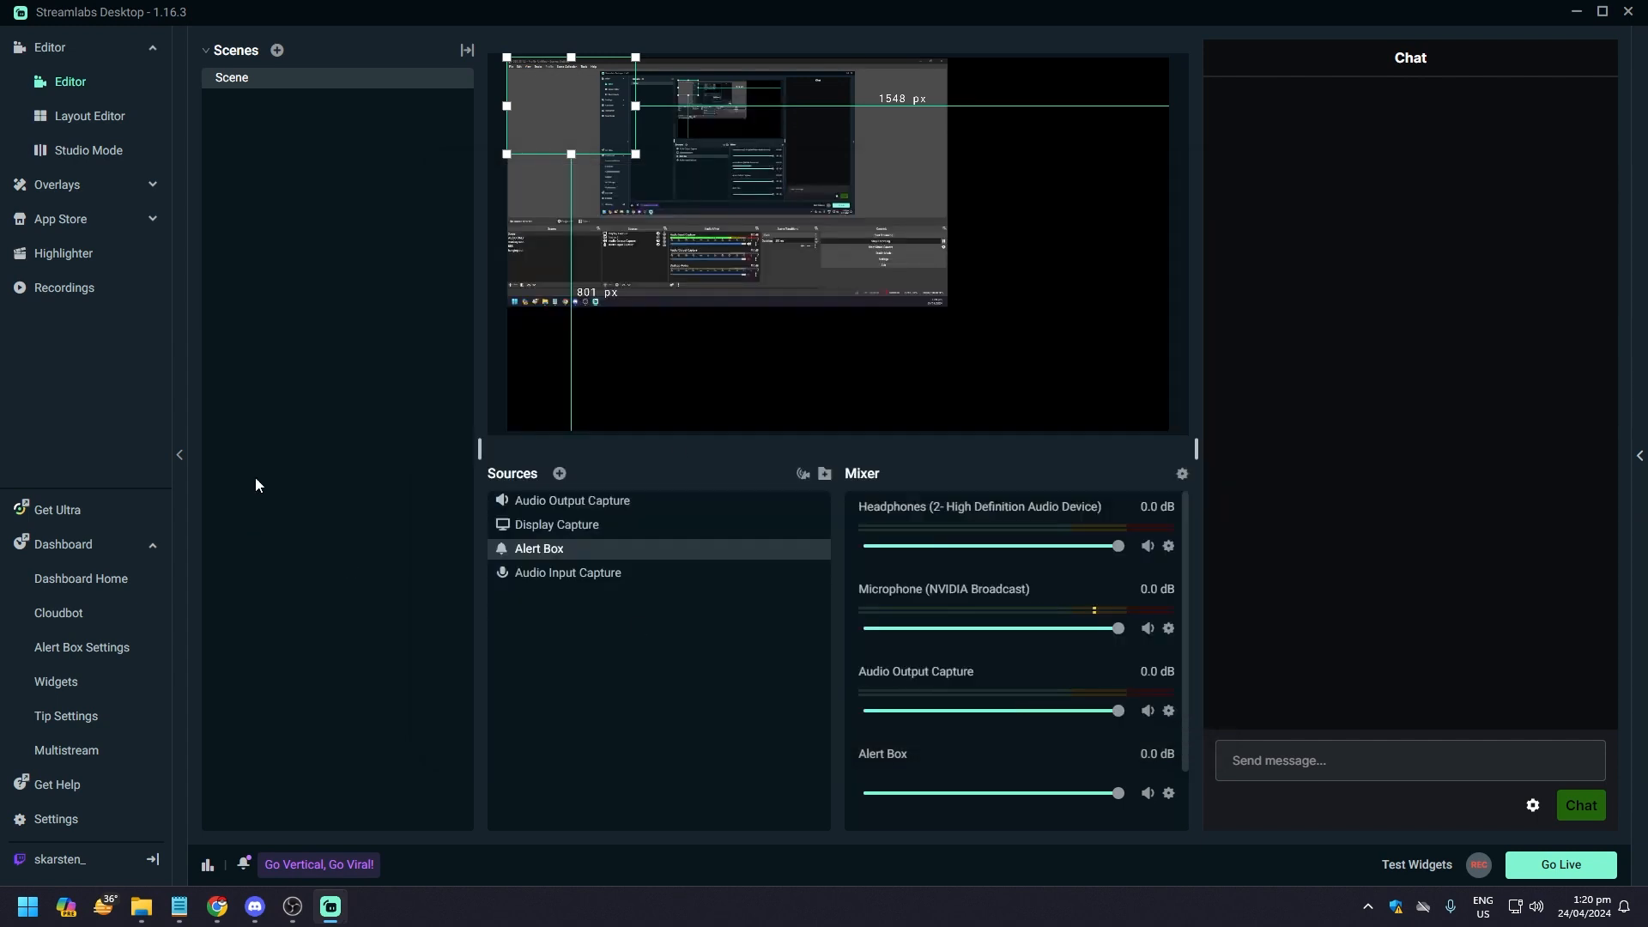
Step: Enlarge the Display Capture source and position it so the screen image fills the preview canvas
left_click(897, 283)
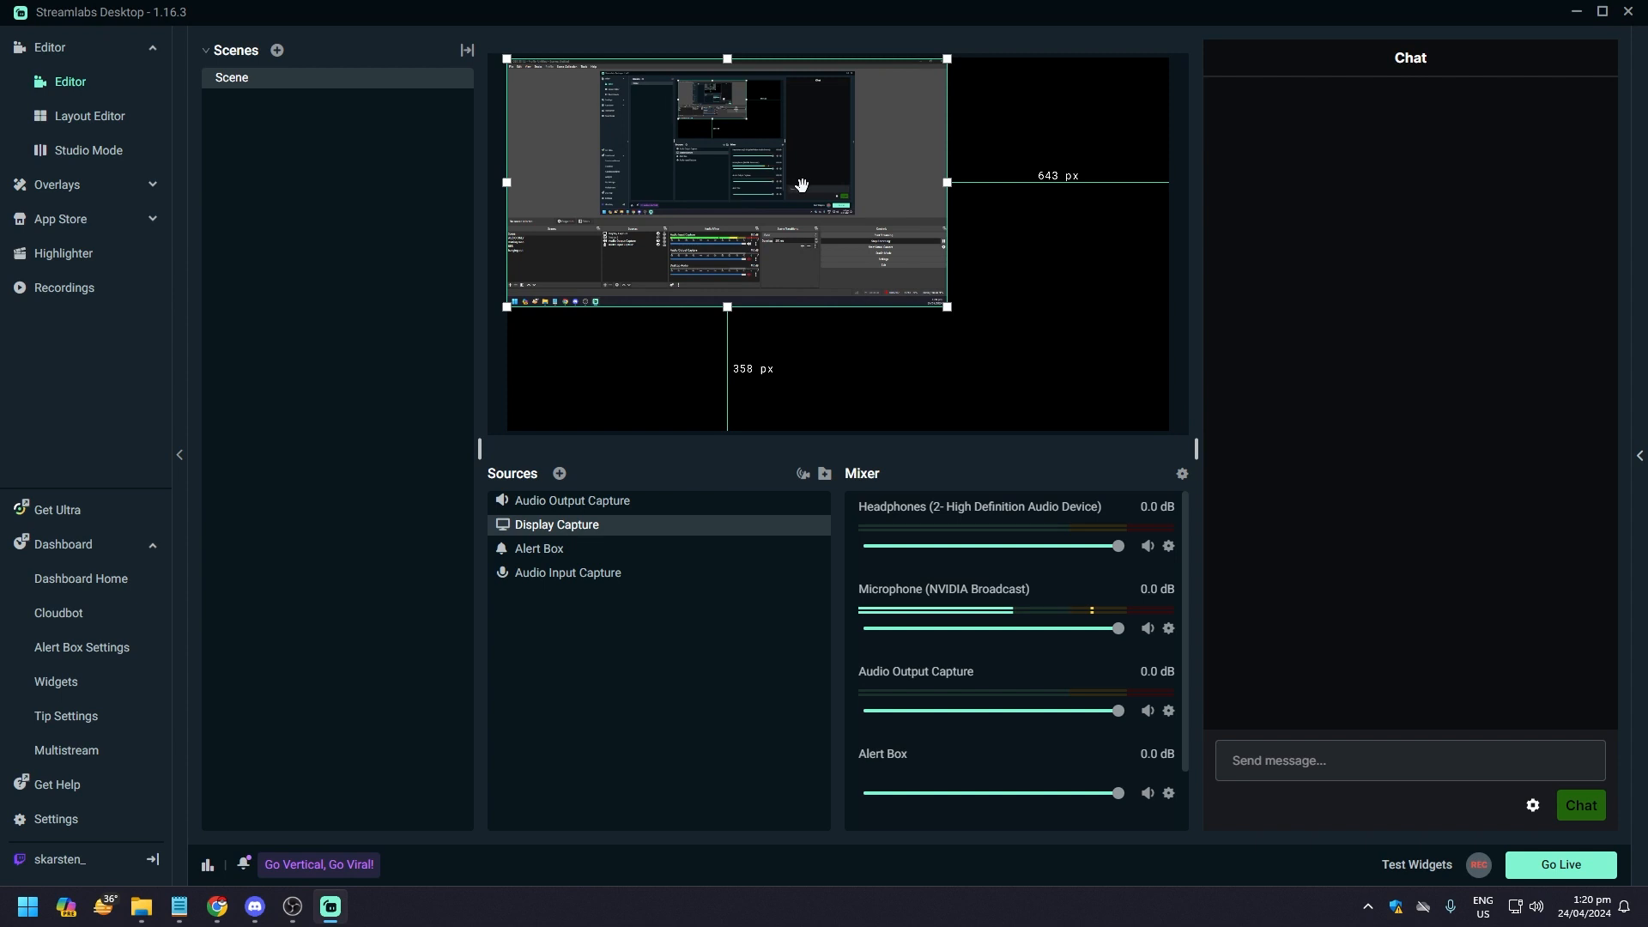
left_click_drag(801, 185, 805, 193)
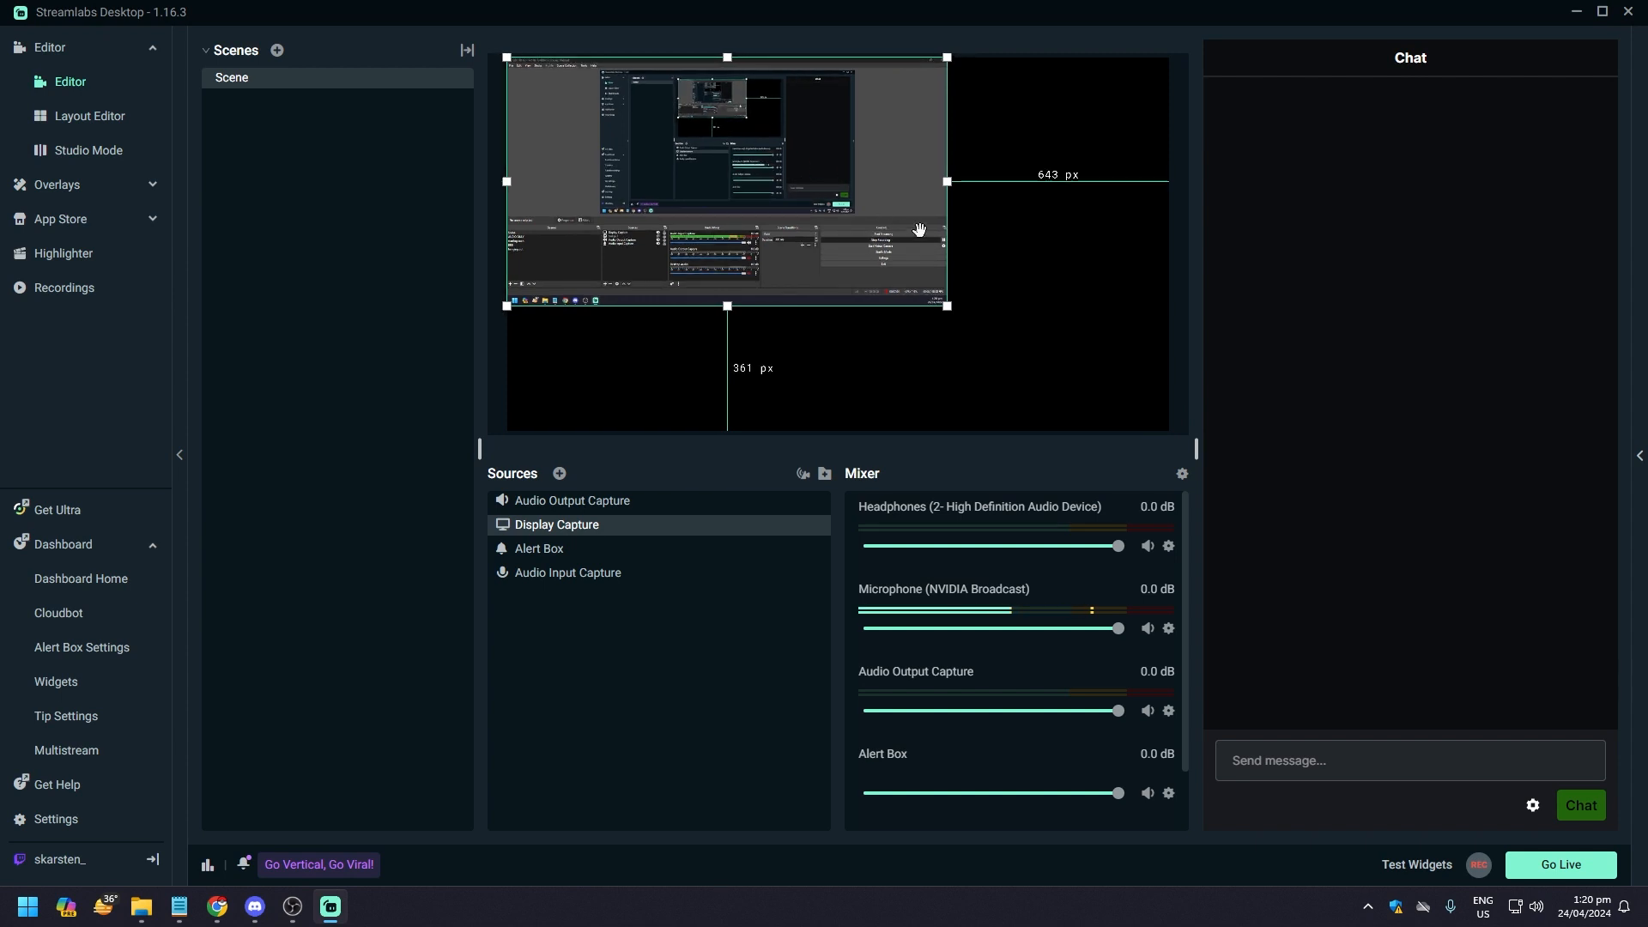
left_click_drag(947, 182, 1039, 272)
left_click_drag(1133, 241, 1165, 248)
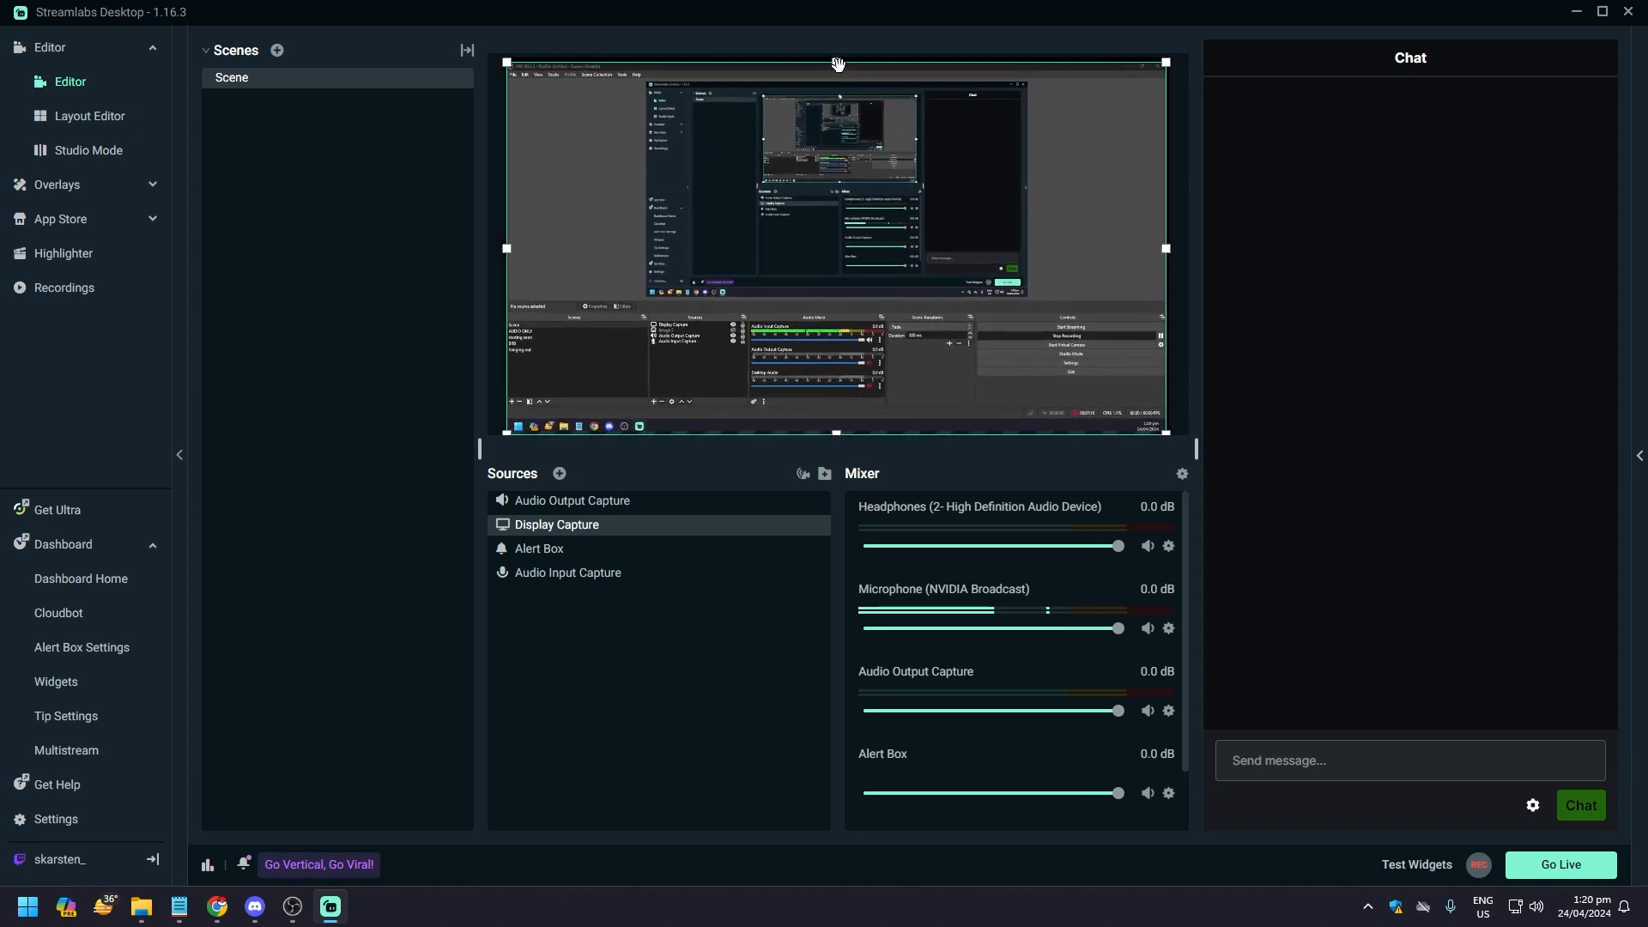
left_click_drag(838, 64, 845, 60)
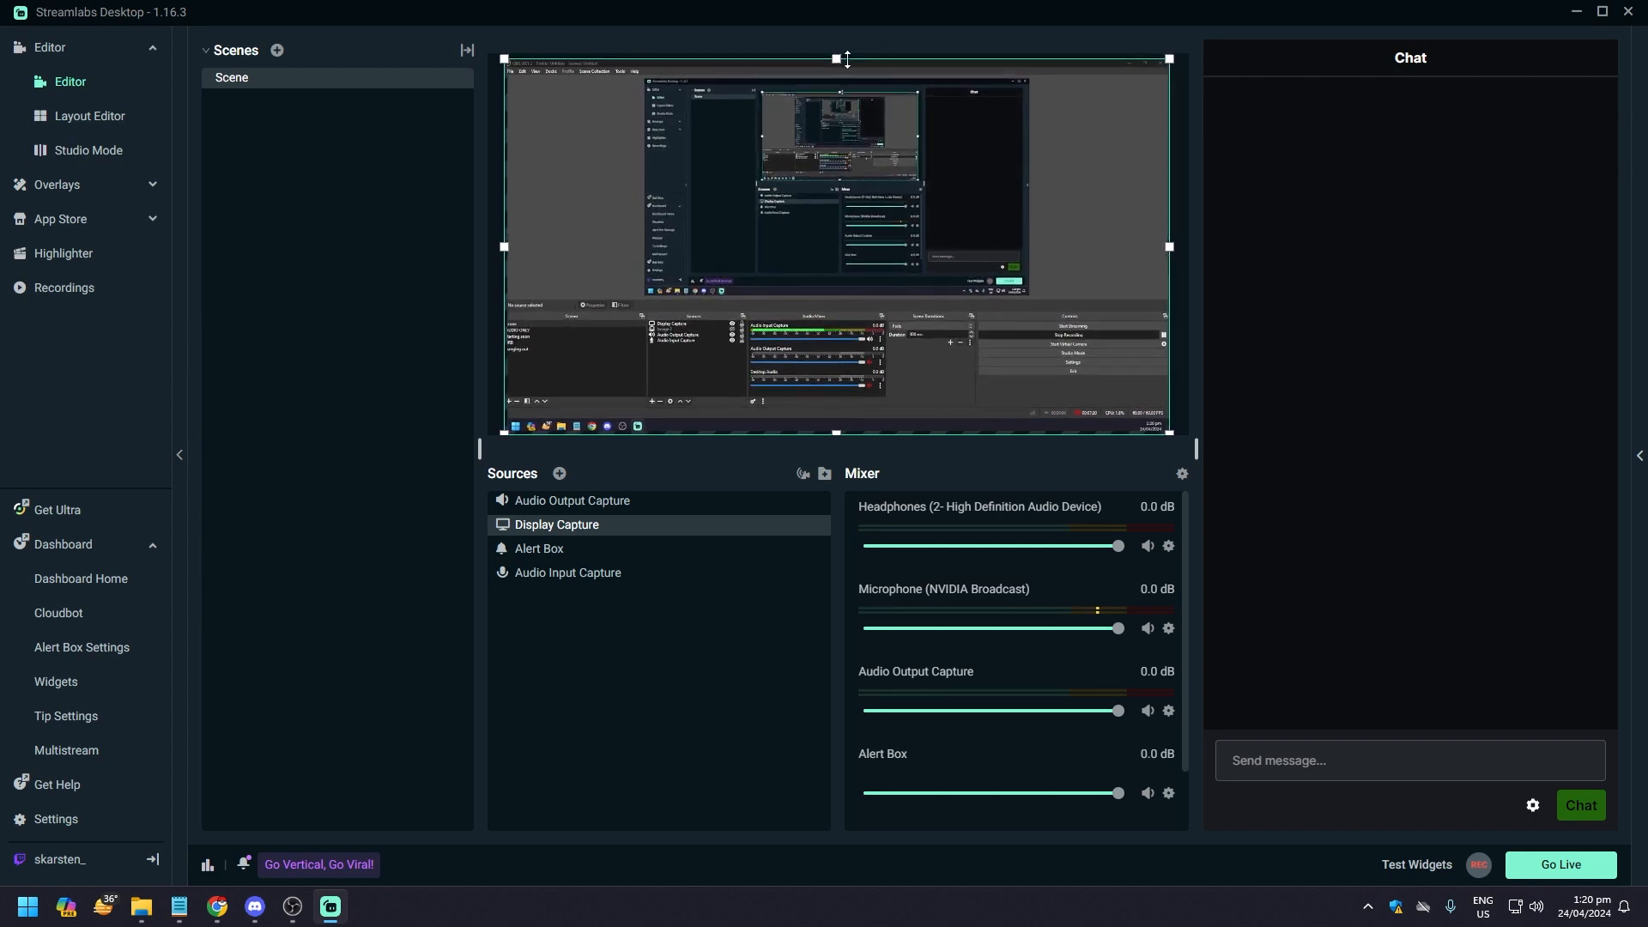
Step: Check the Alert Box and Audio Input Capture sources, and align the Display Capture's edges with the canvas
left_click(558, 550)
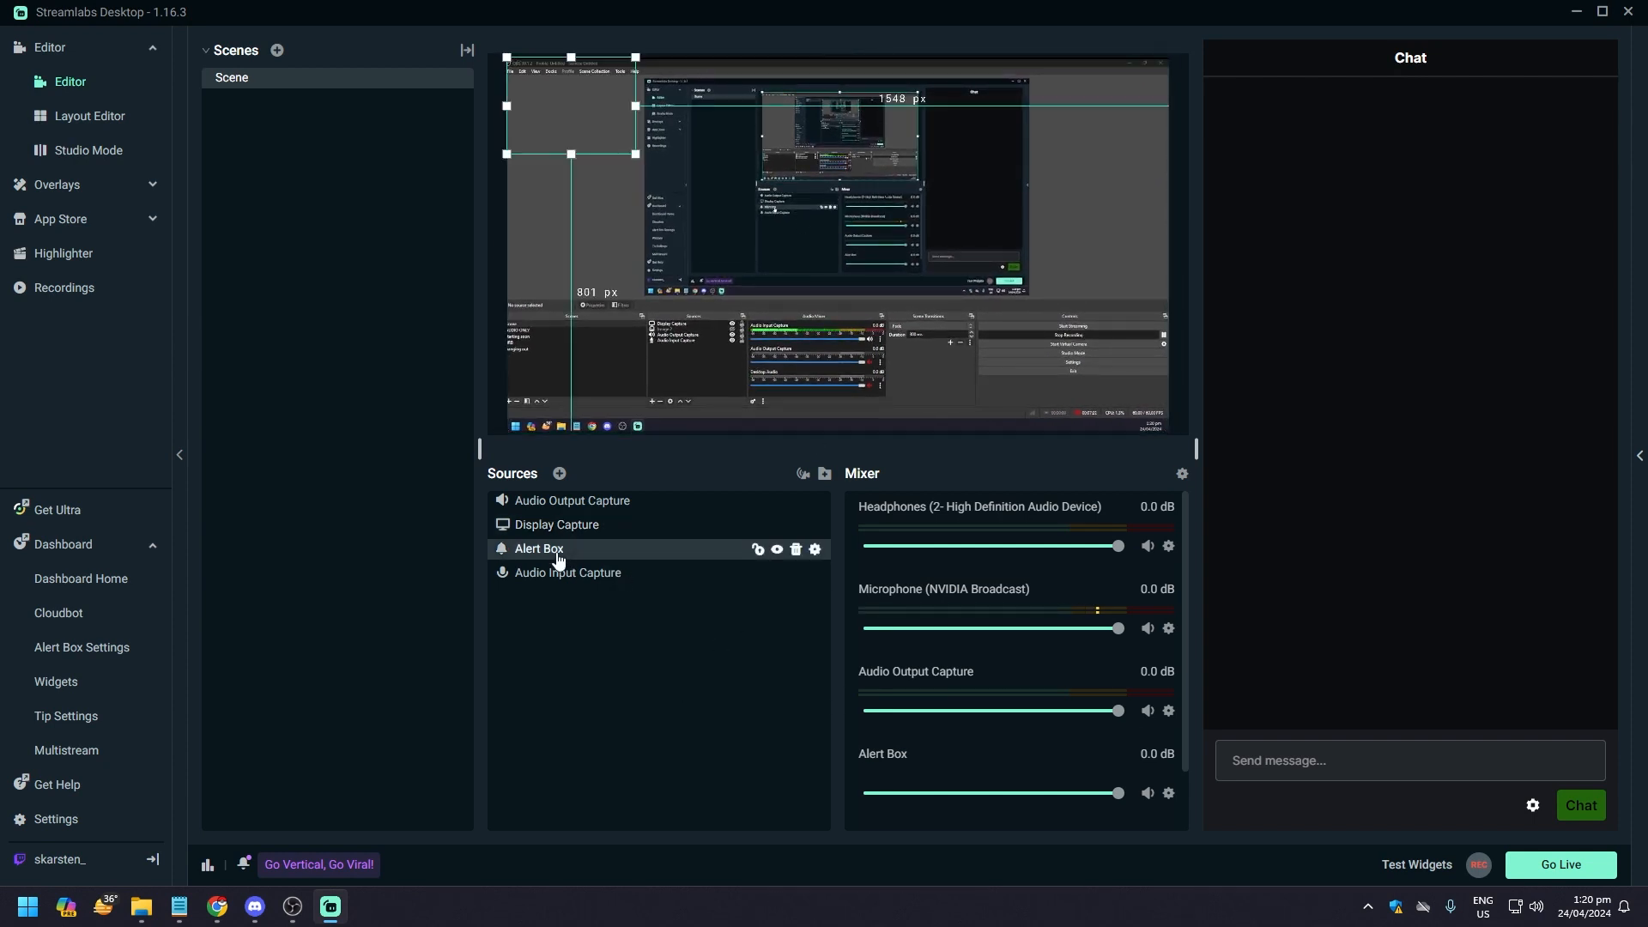
left_click(563, 572)
left_click(831, 243)
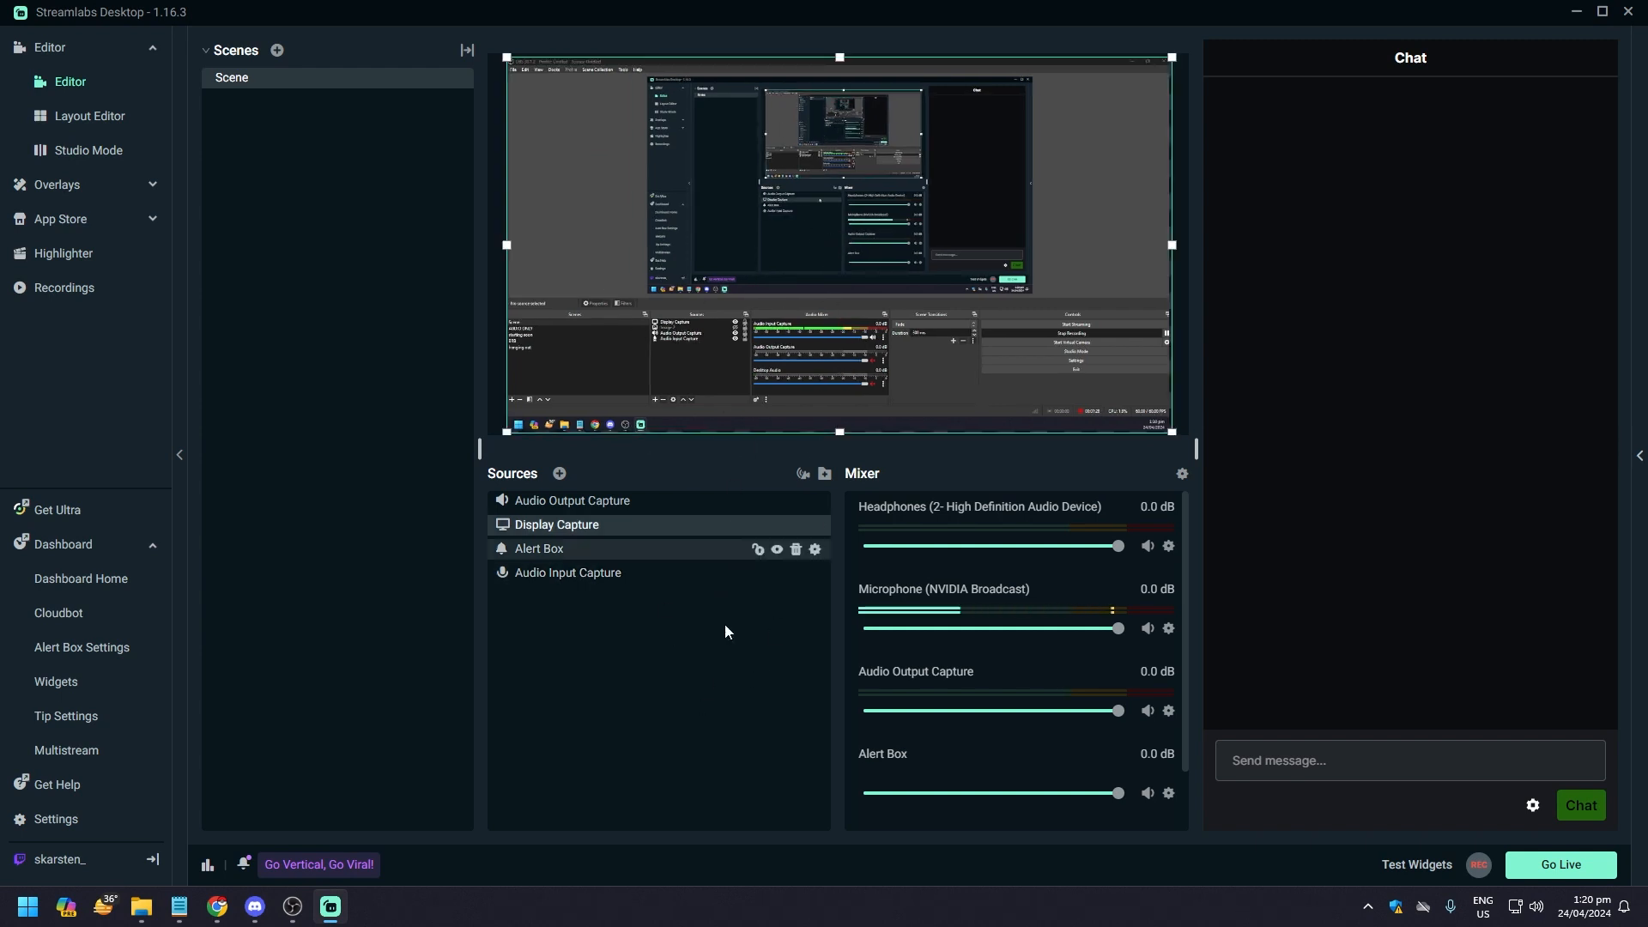
left_click(574, 555)
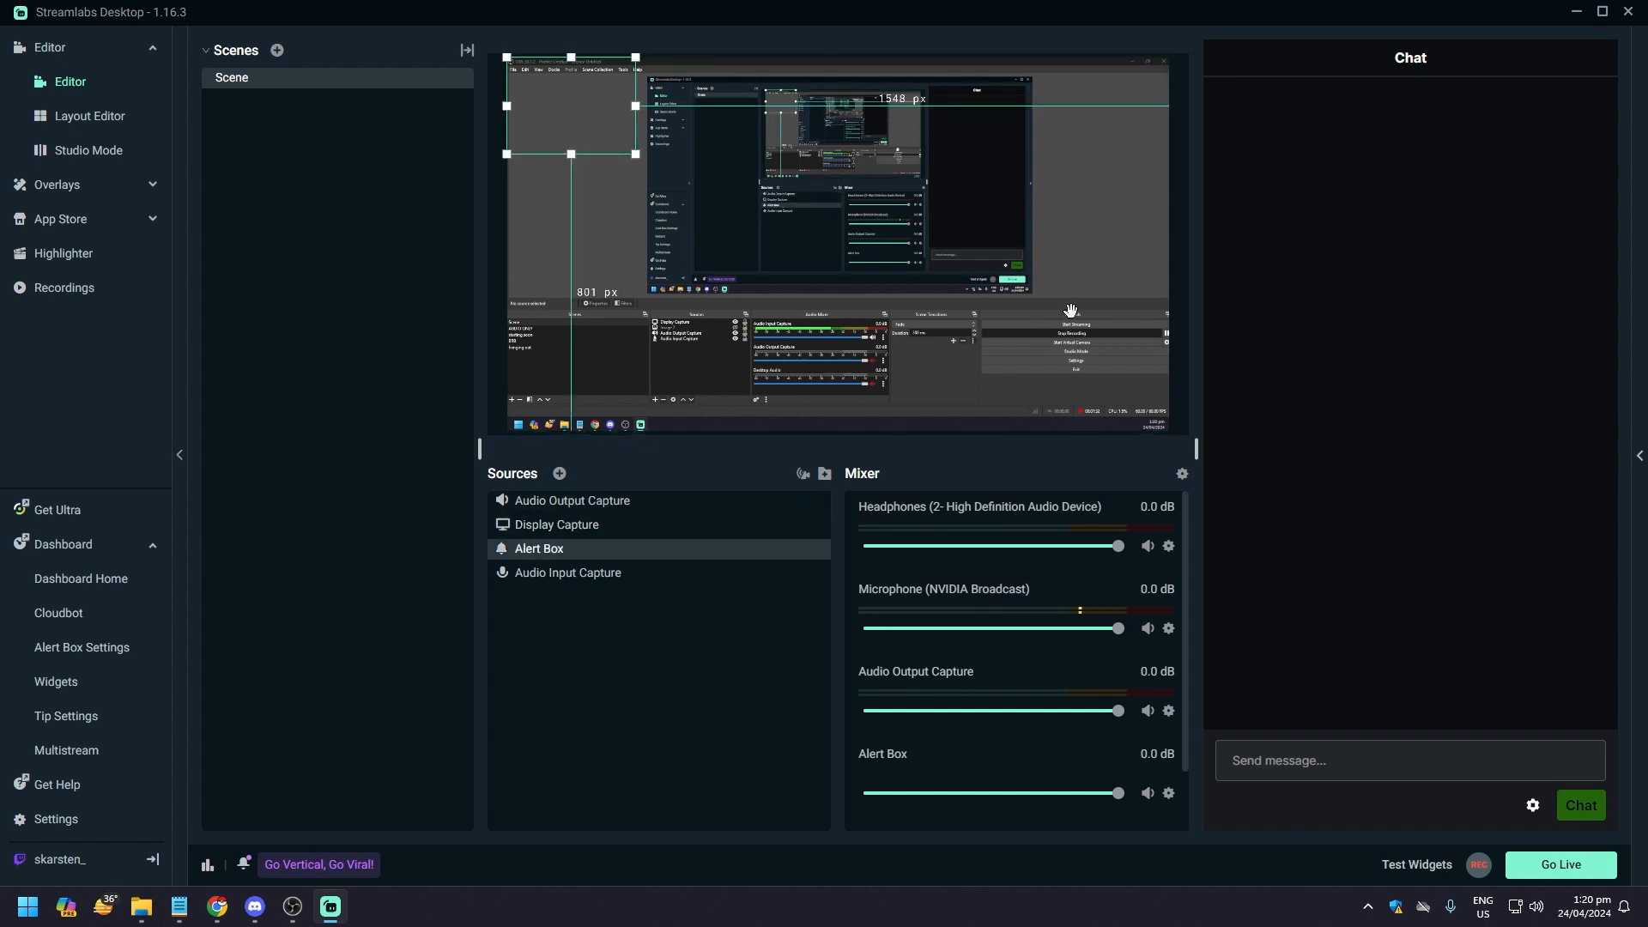
left_click(1046, 300)
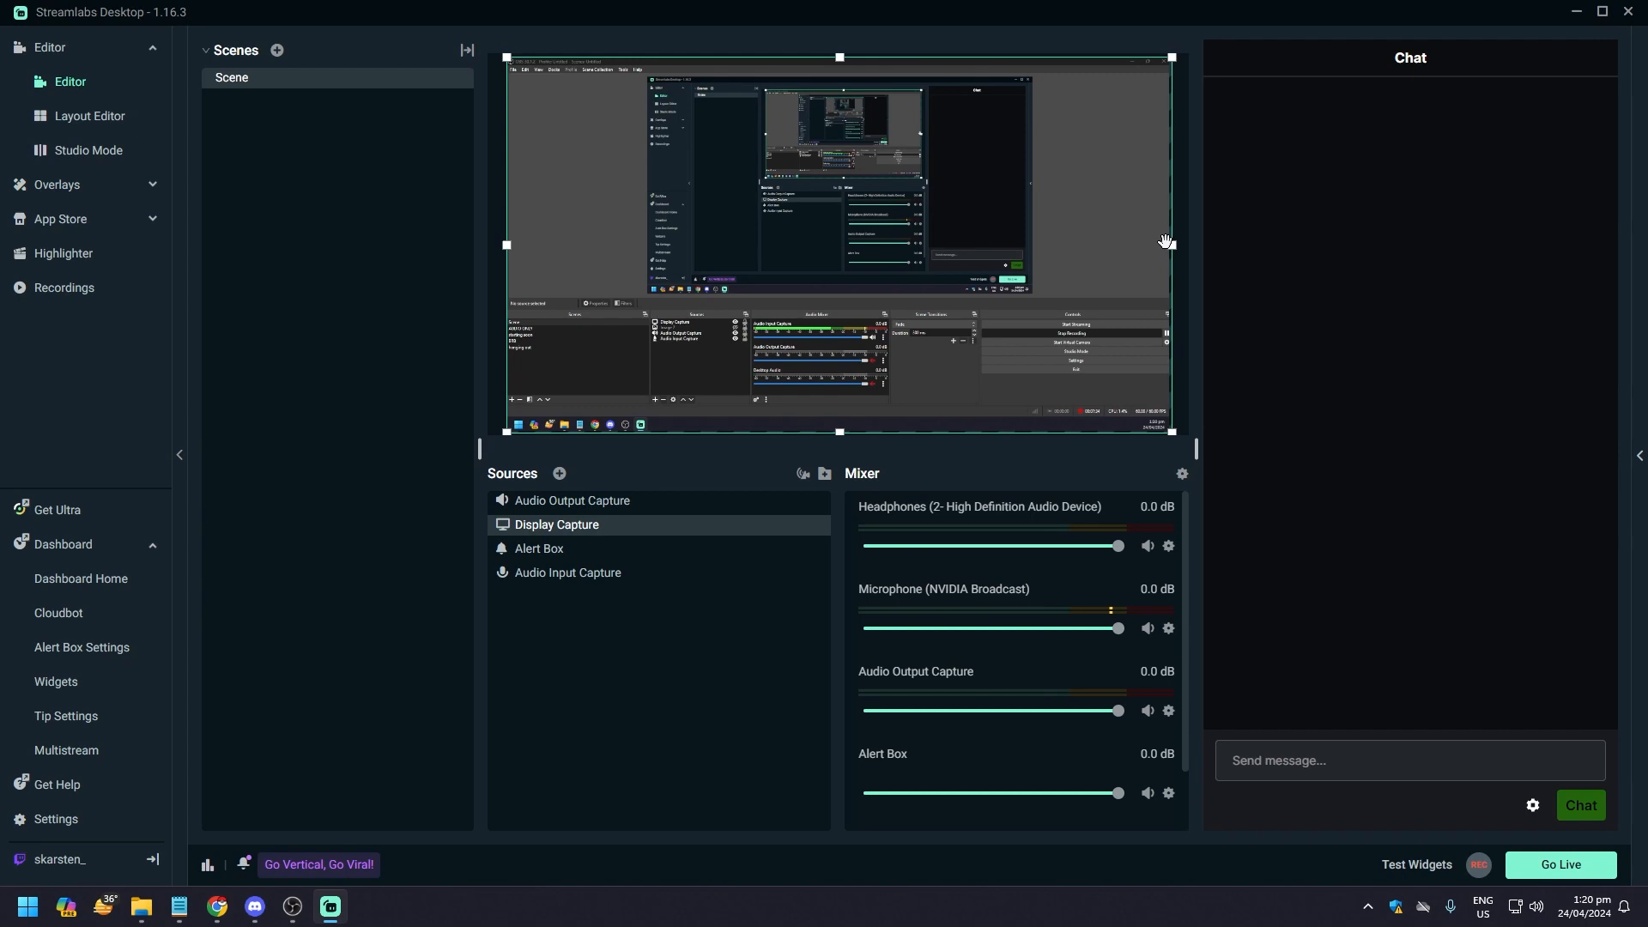
left_click_drag(1171, 245, 1169, 246)
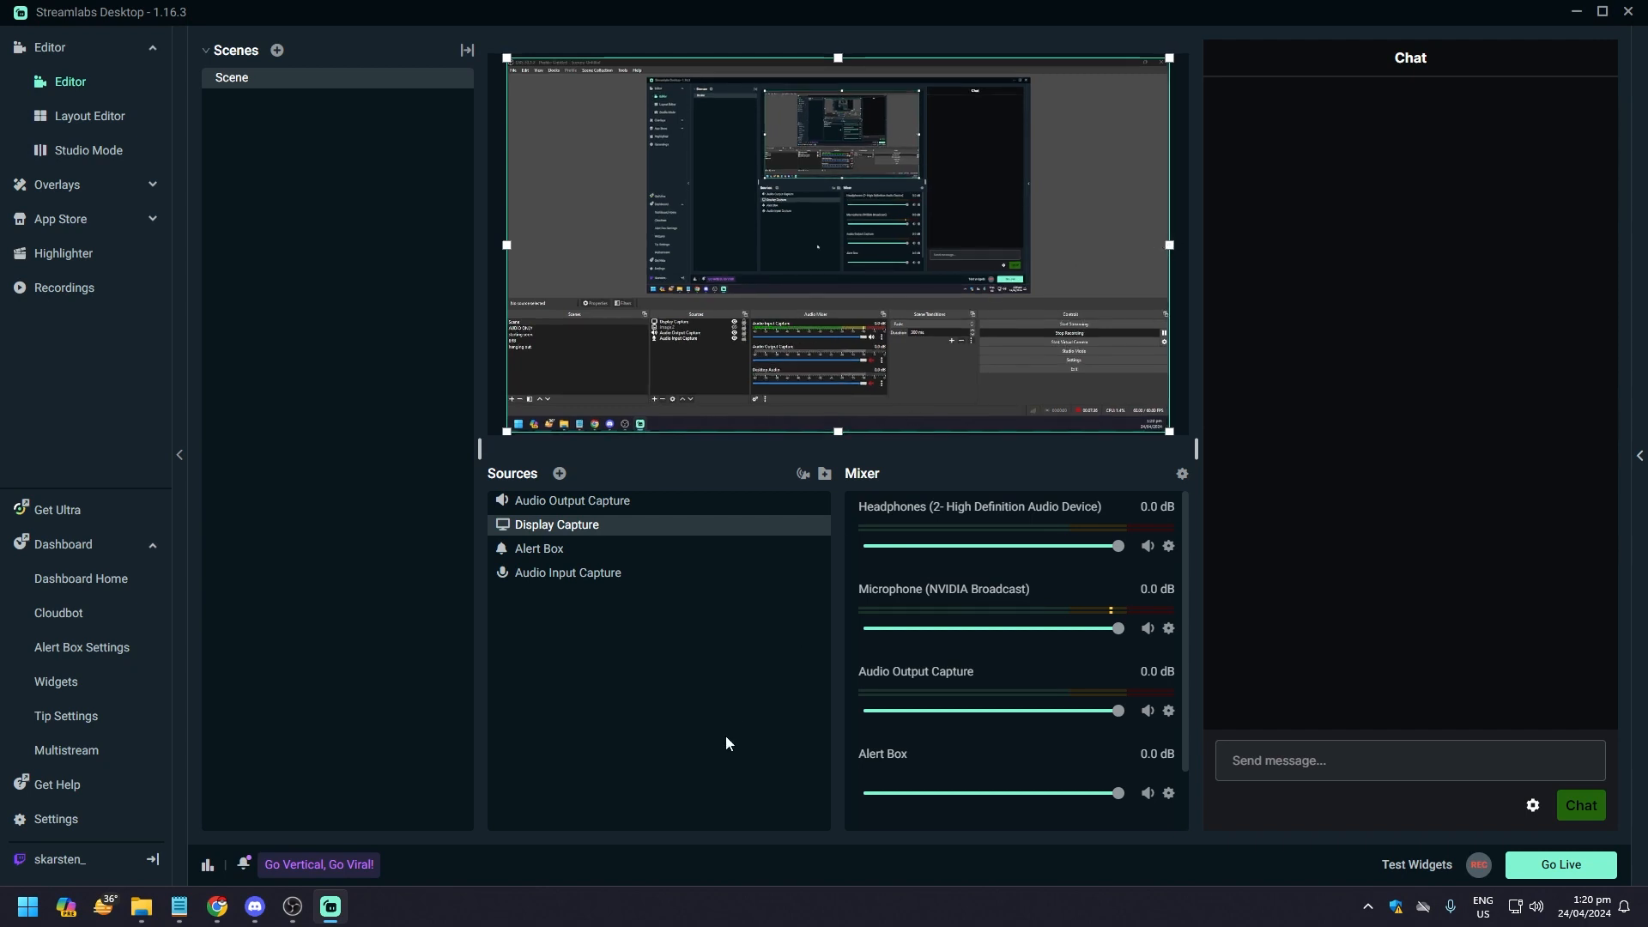
Step: Select the Audio Input Capture source and check the chat message field without sending anything
left_click(588, 575)
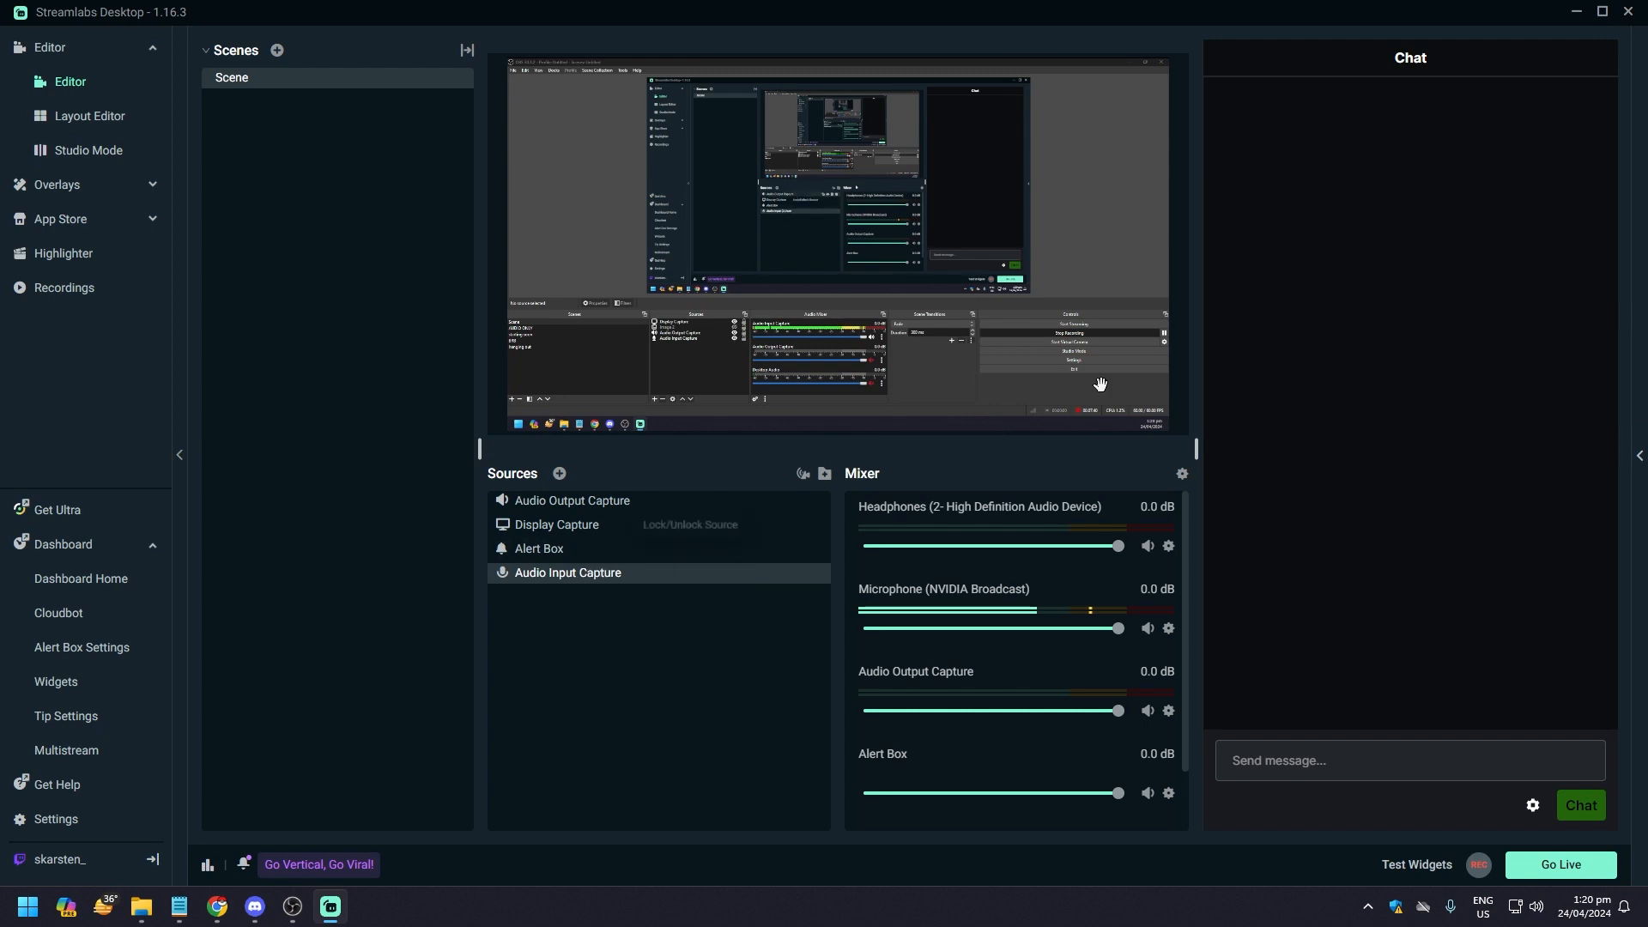
left_click(1373, 761)
left_click(1253, 649)
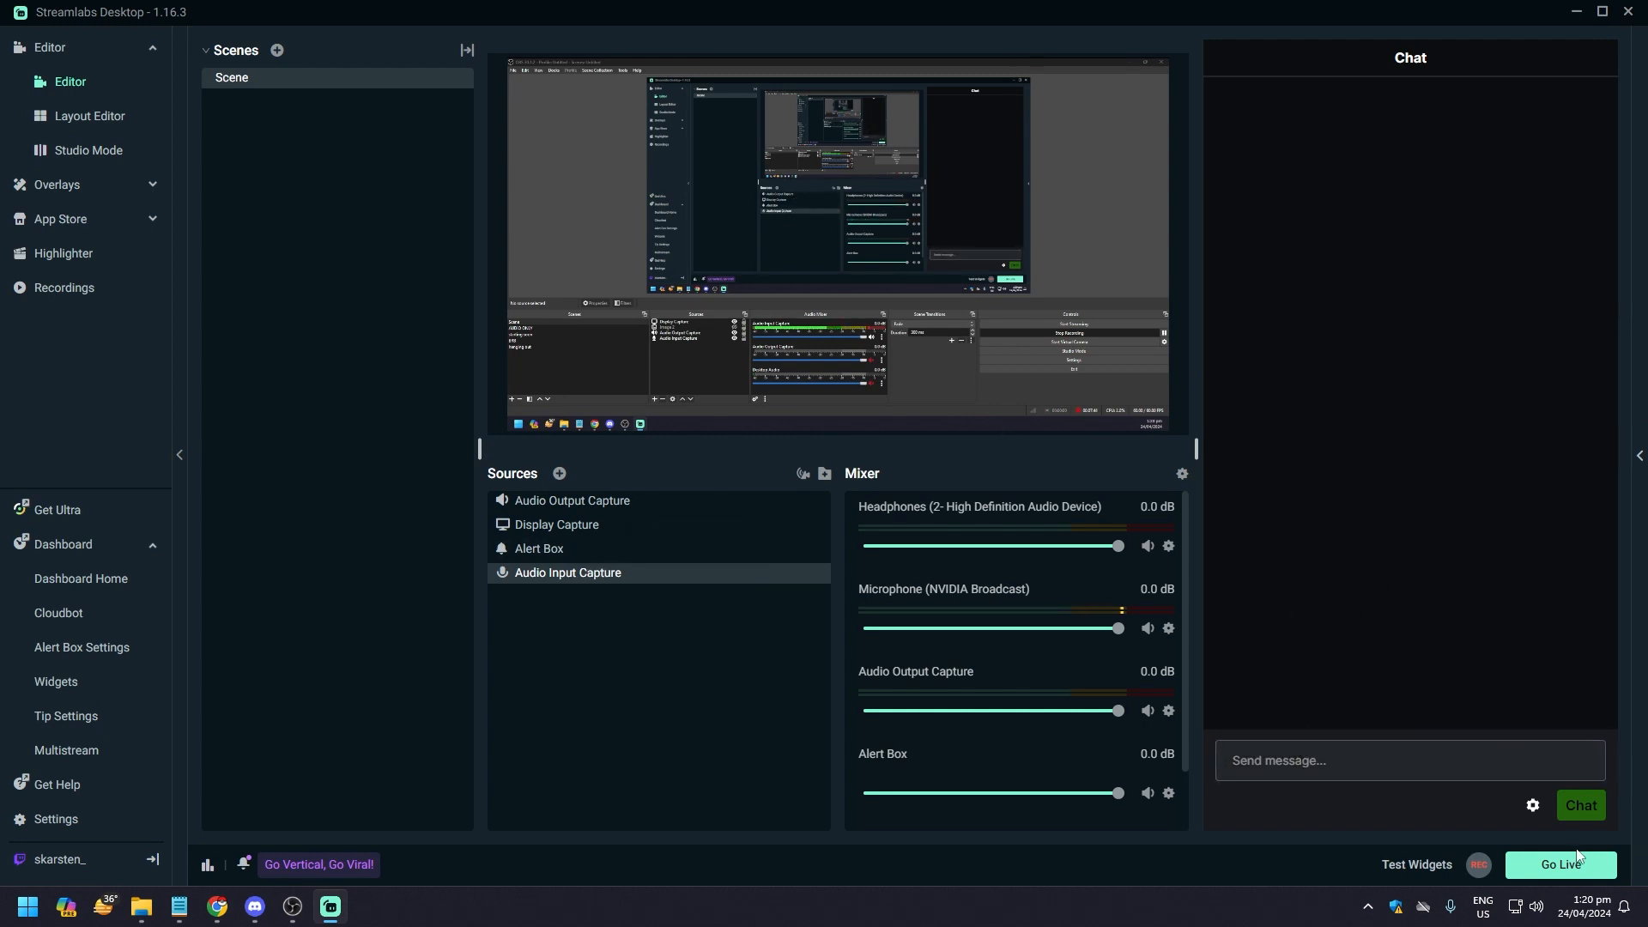
Step: Review the Twitch stream details in the Go Live setup and close it without starting the stream
left_click(1570, 864)
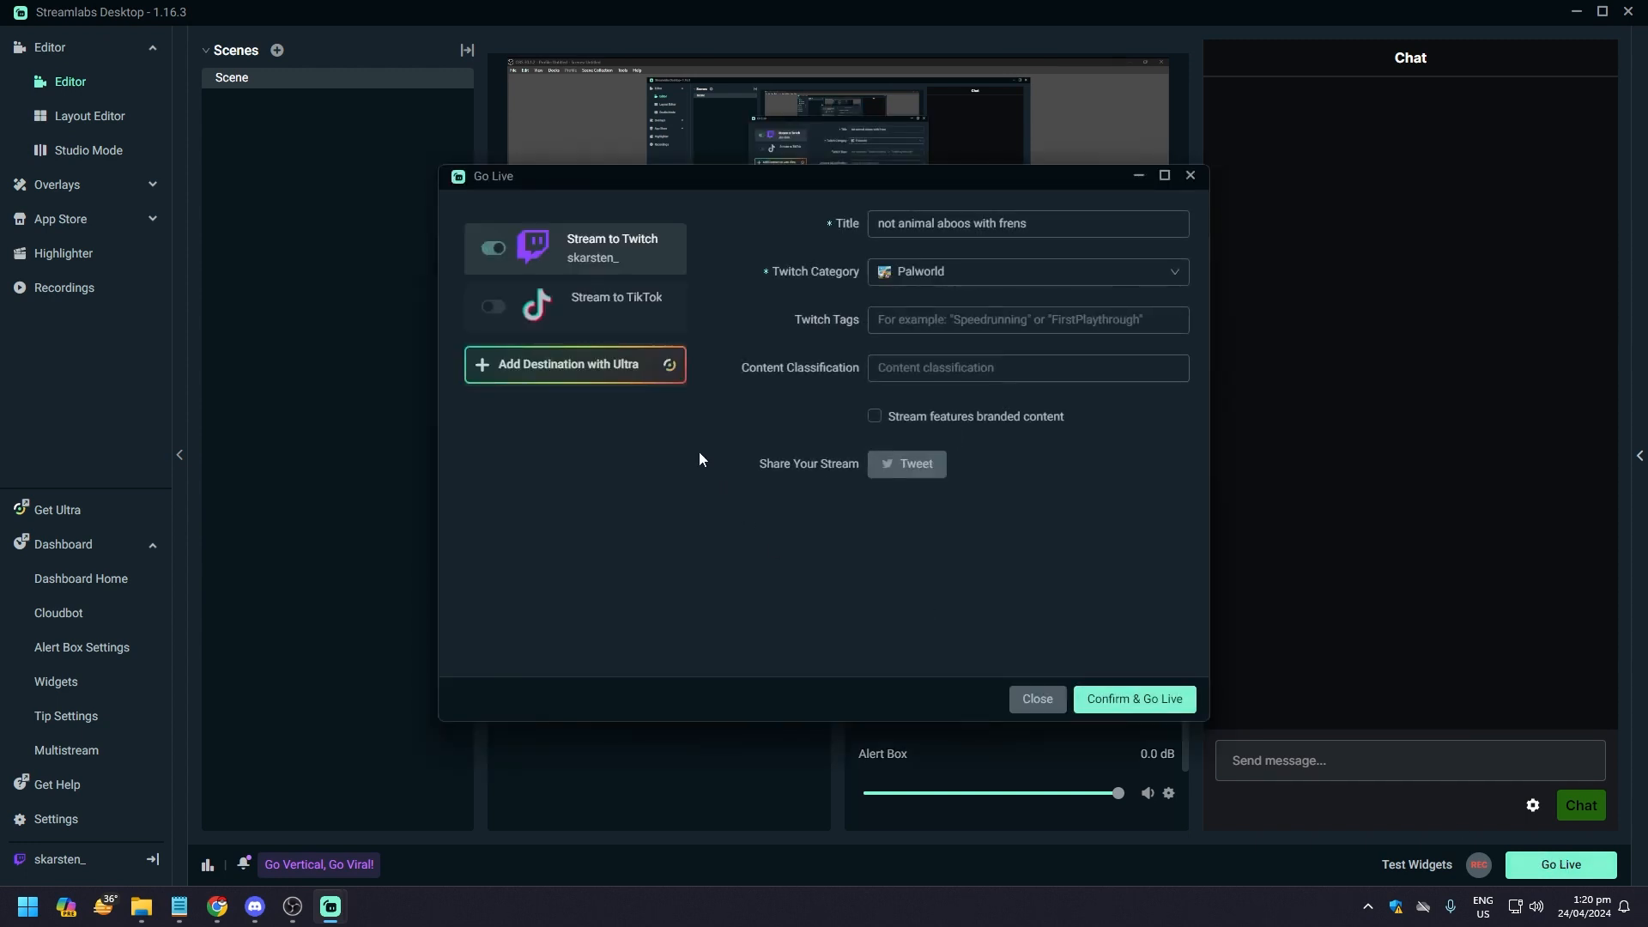
left_click(1128, 702)
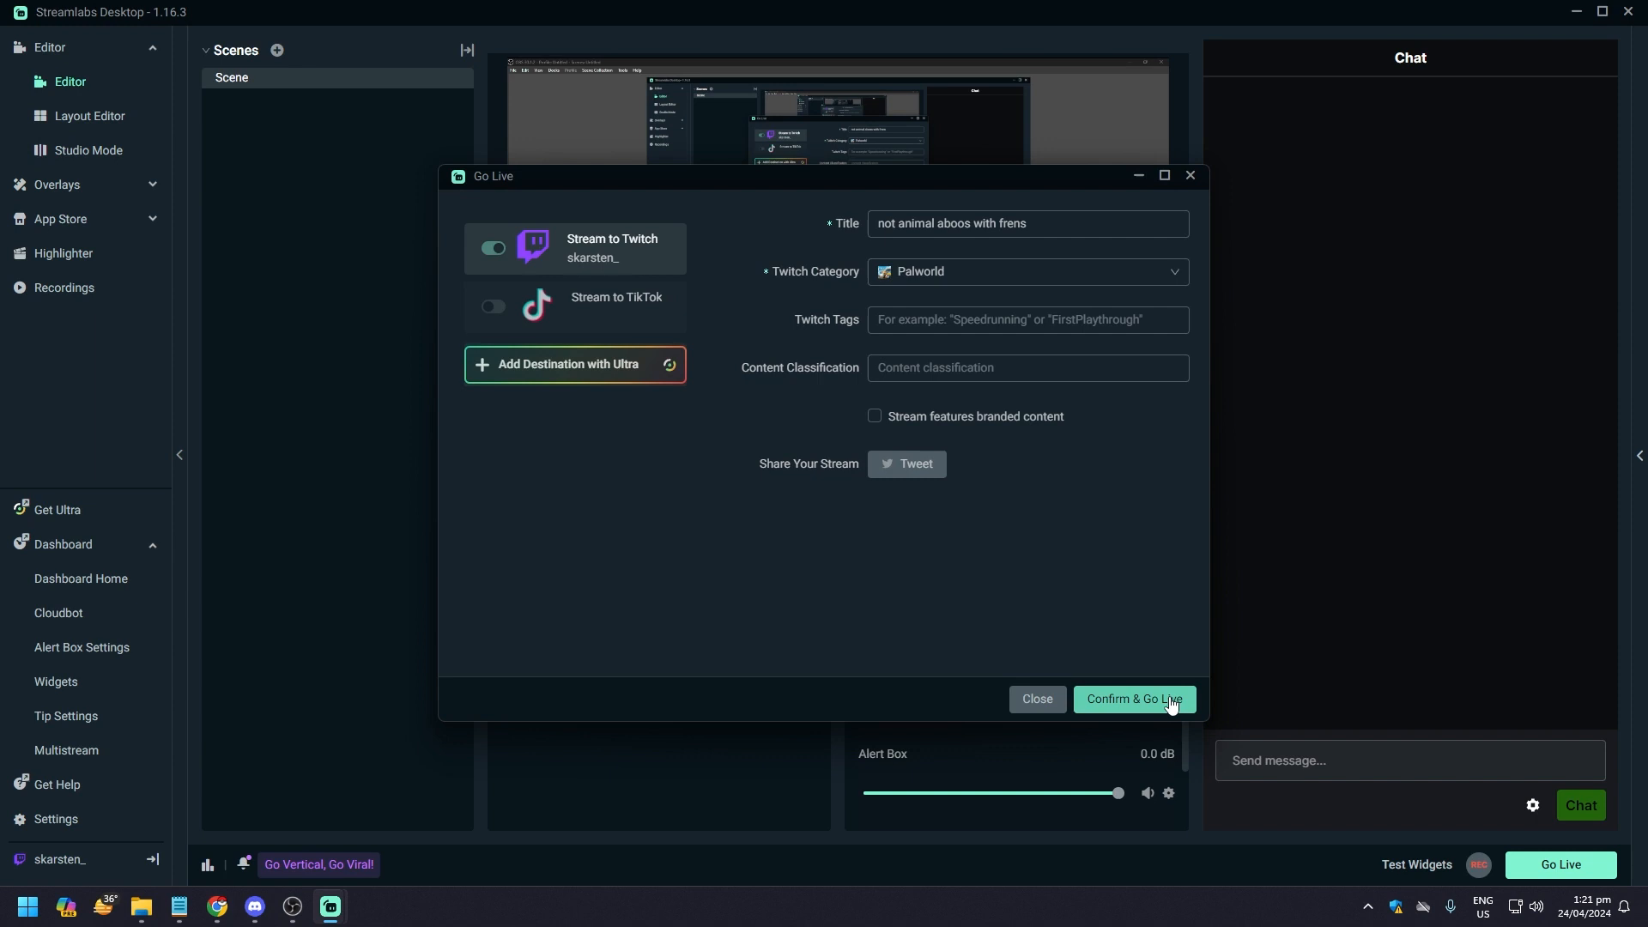
left_click(1037, 699)
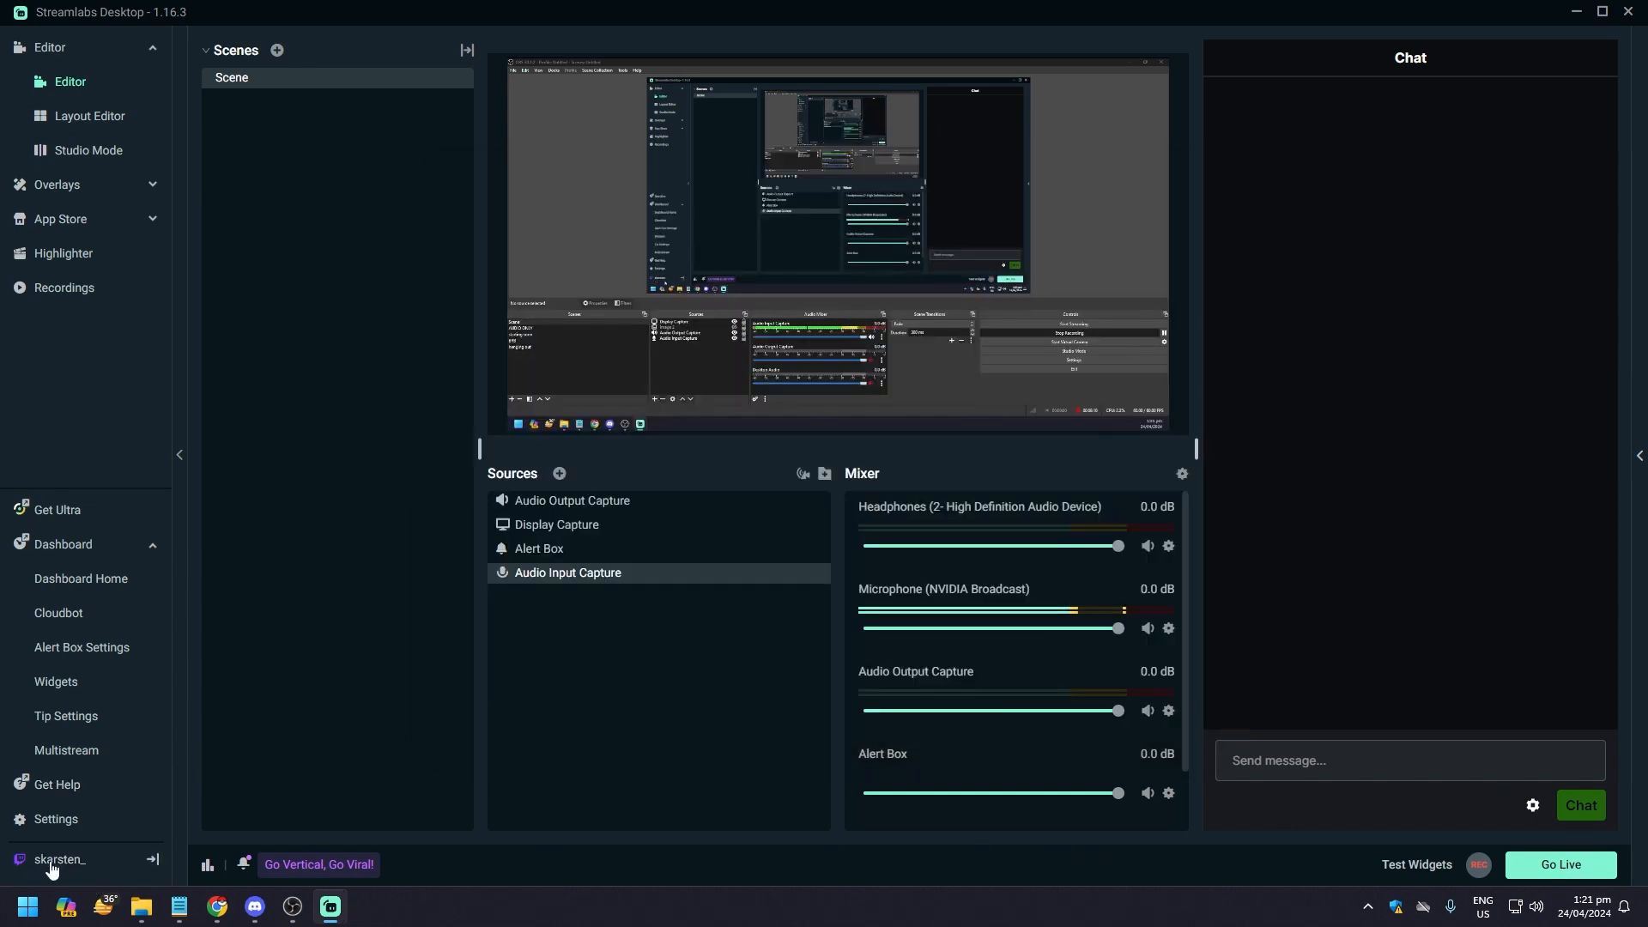
Step: Open the account's log-out prompt and decline it, and reopen the Go Live setup
left_click(37, 863)
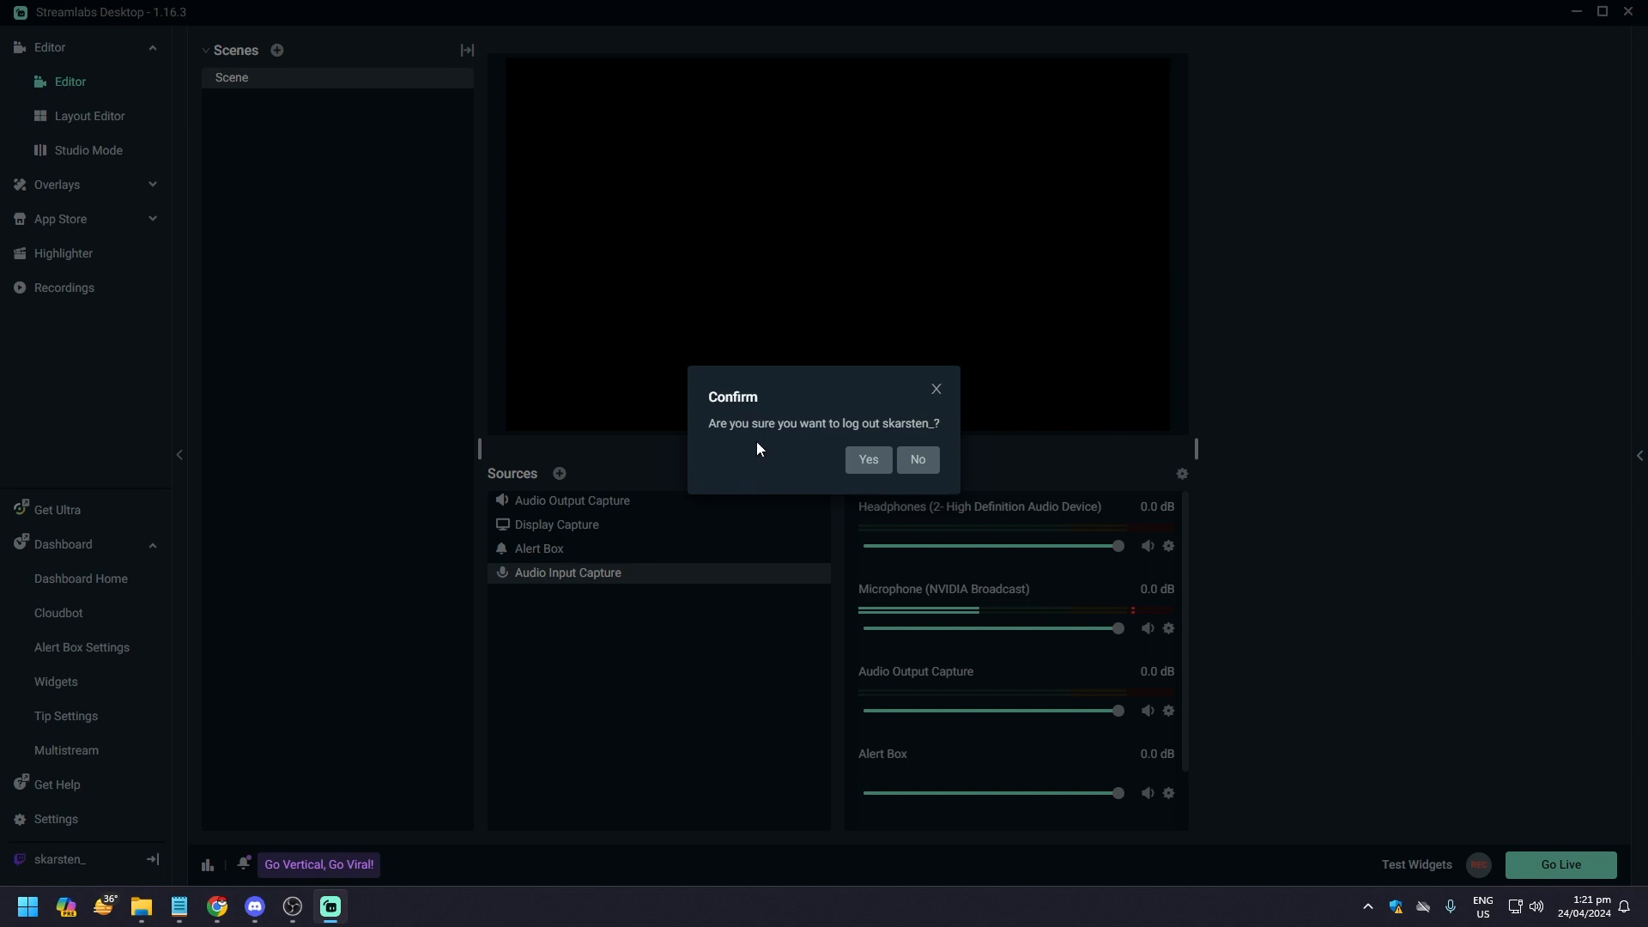
left_click(917, 460)
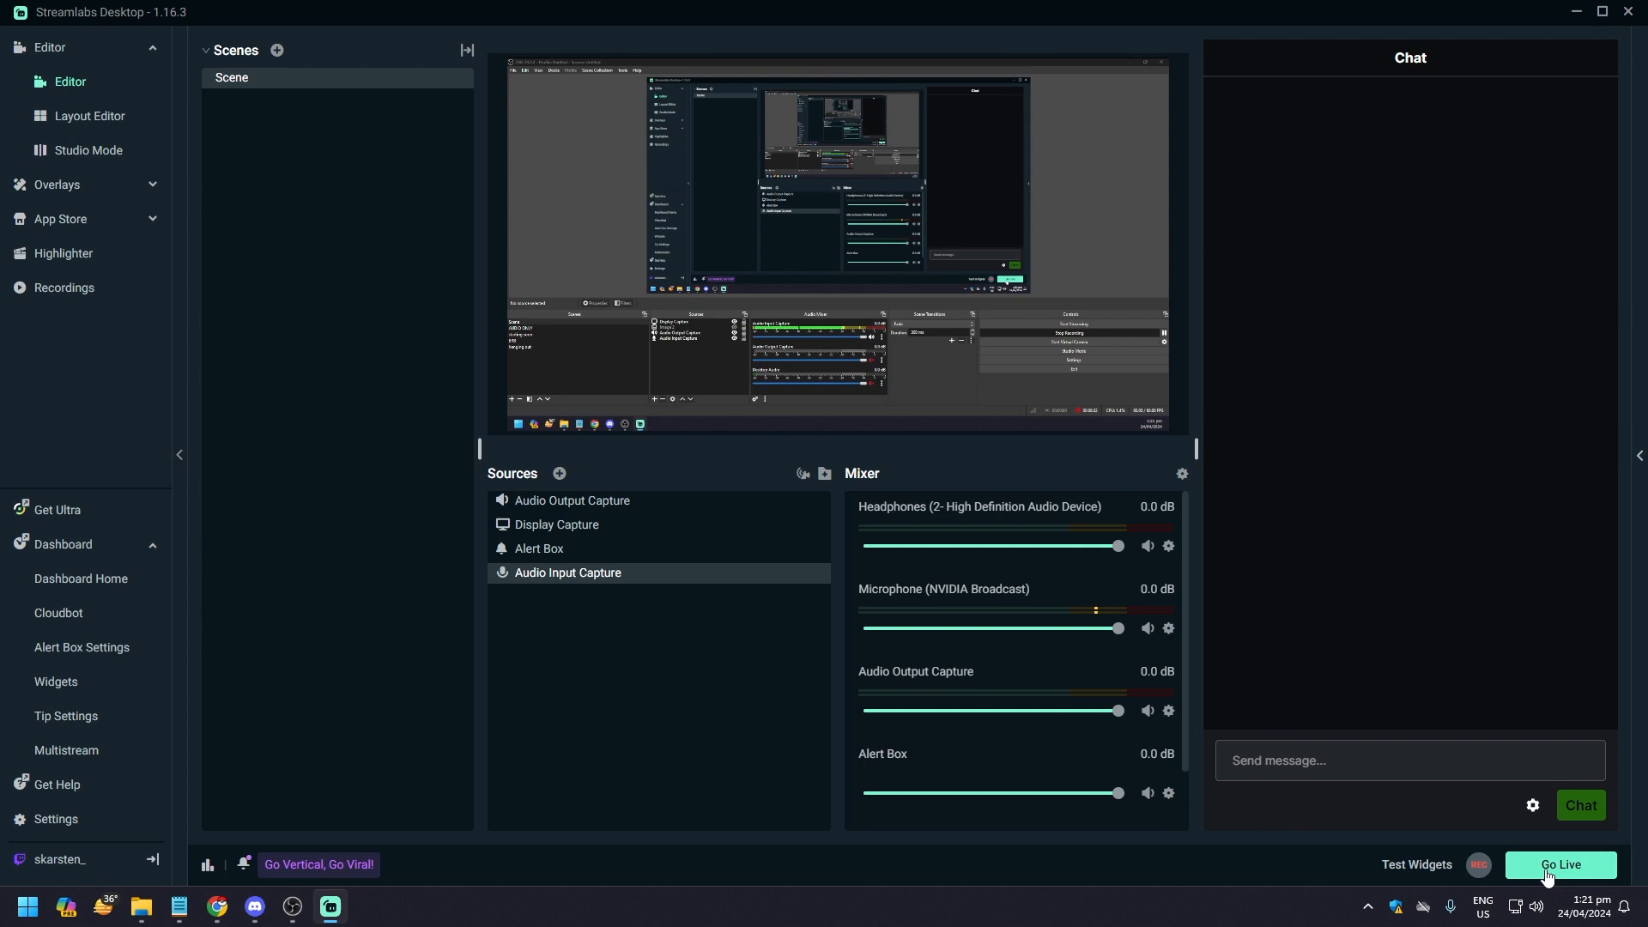
left_click(1550, 873)
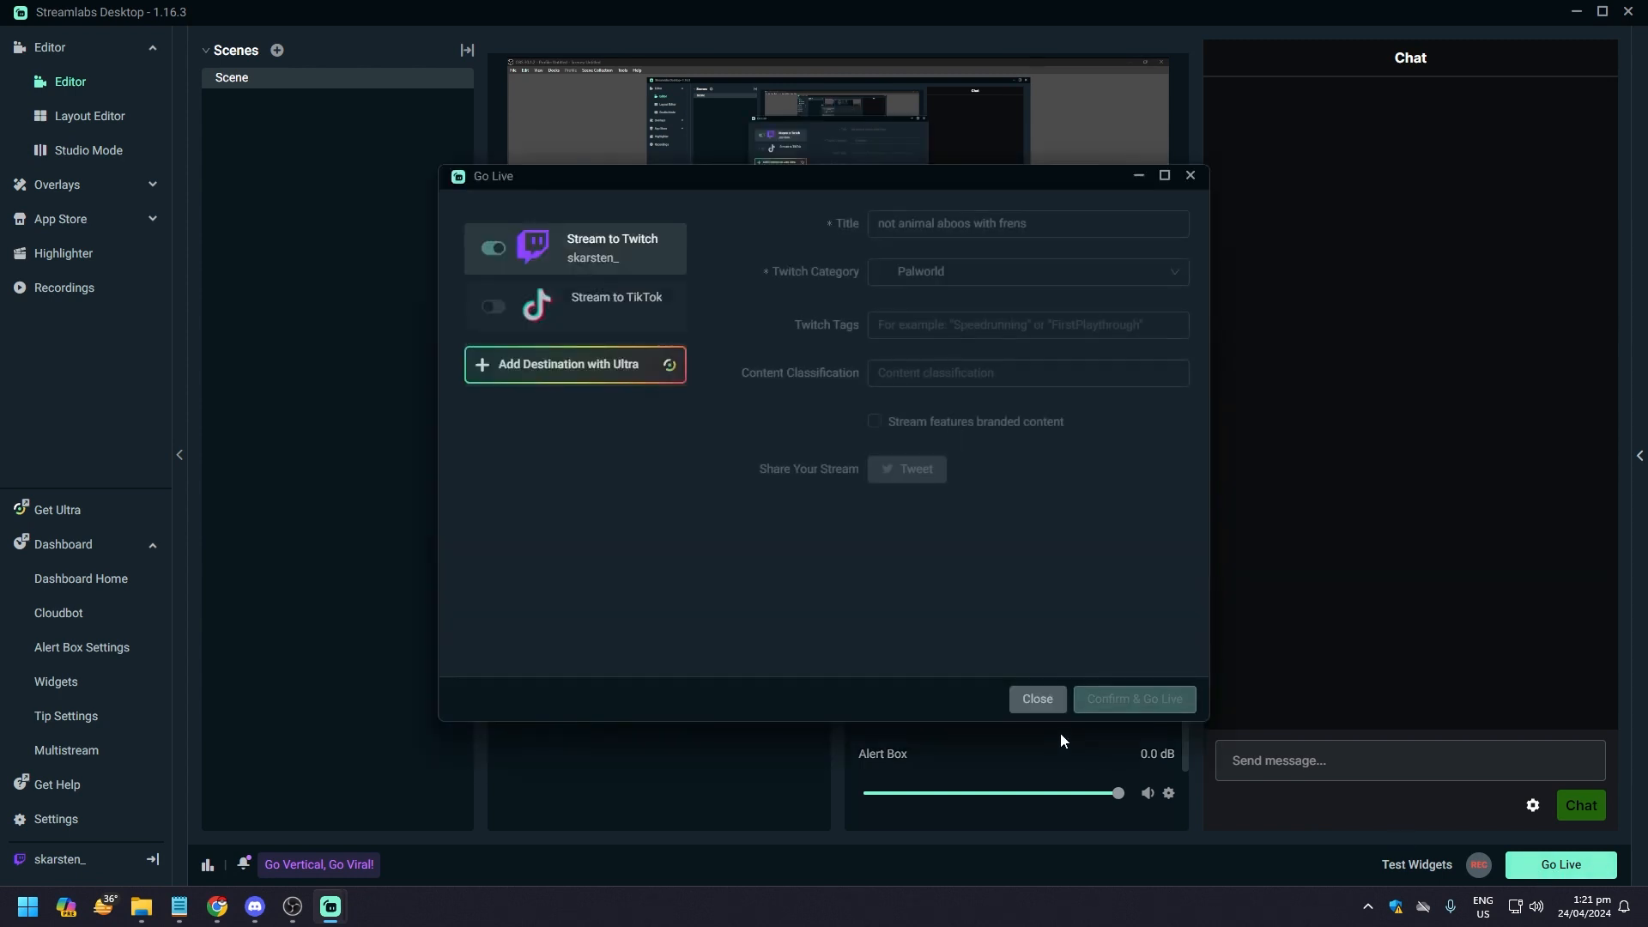